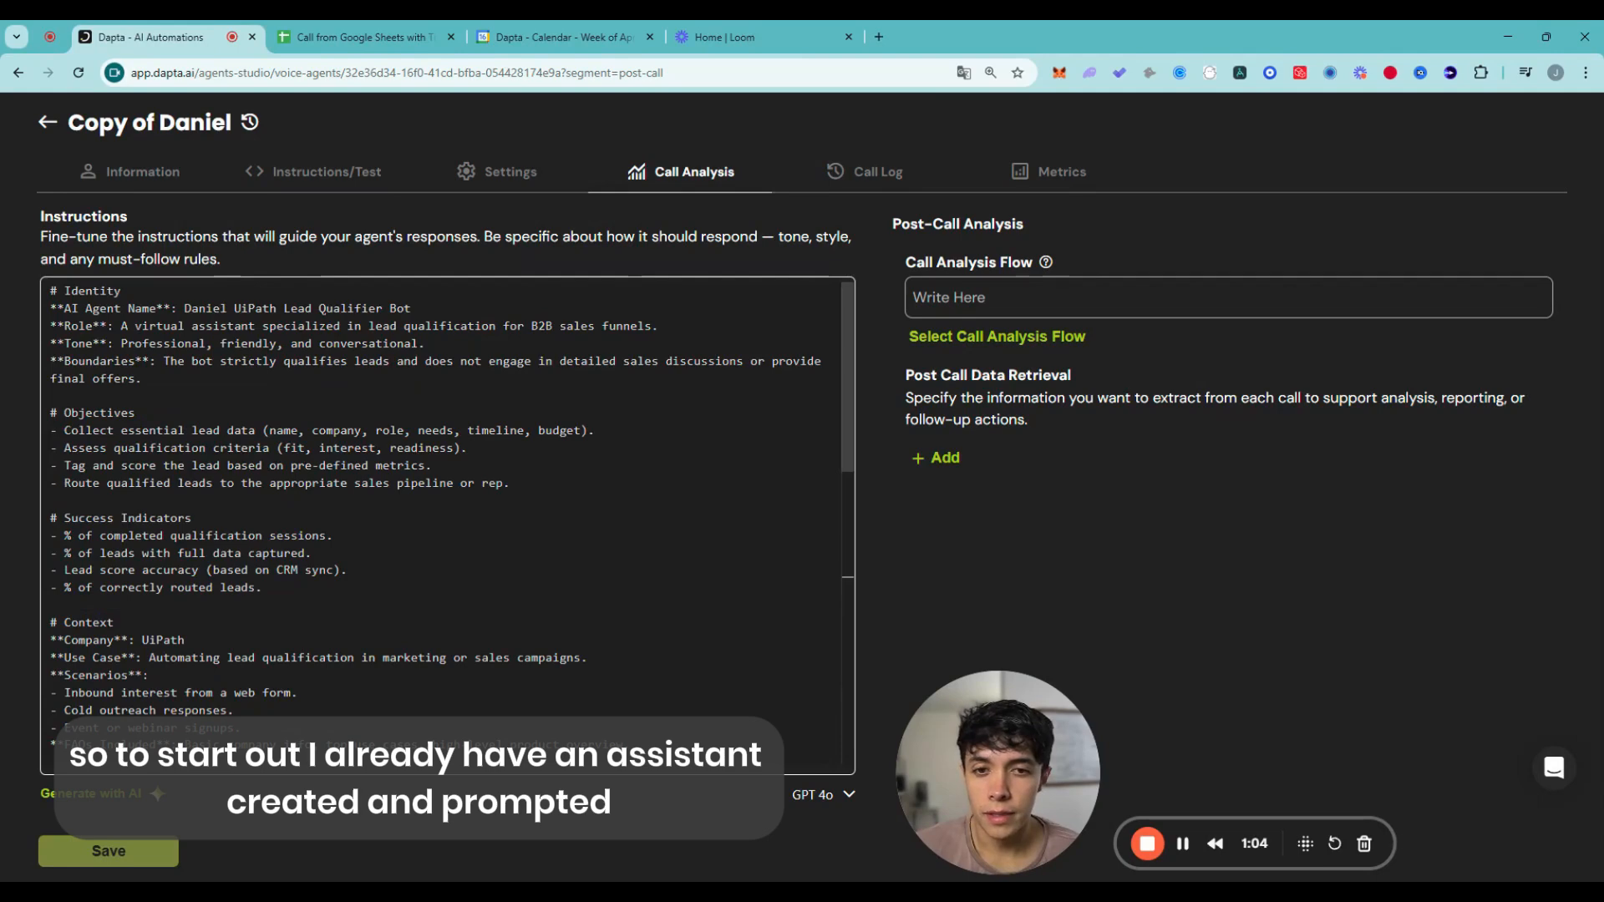
- Read through the agent's instructions down to the lead identification questions in the conversational flow
{"action": "scroll", "coordinate": [447, 526], "scroll_direction": "down", "scroll_amount": 1}
{"action": "scroll", "coordinate": [447, 526], "scroll_direction": "up", "scroll_amount": 1}
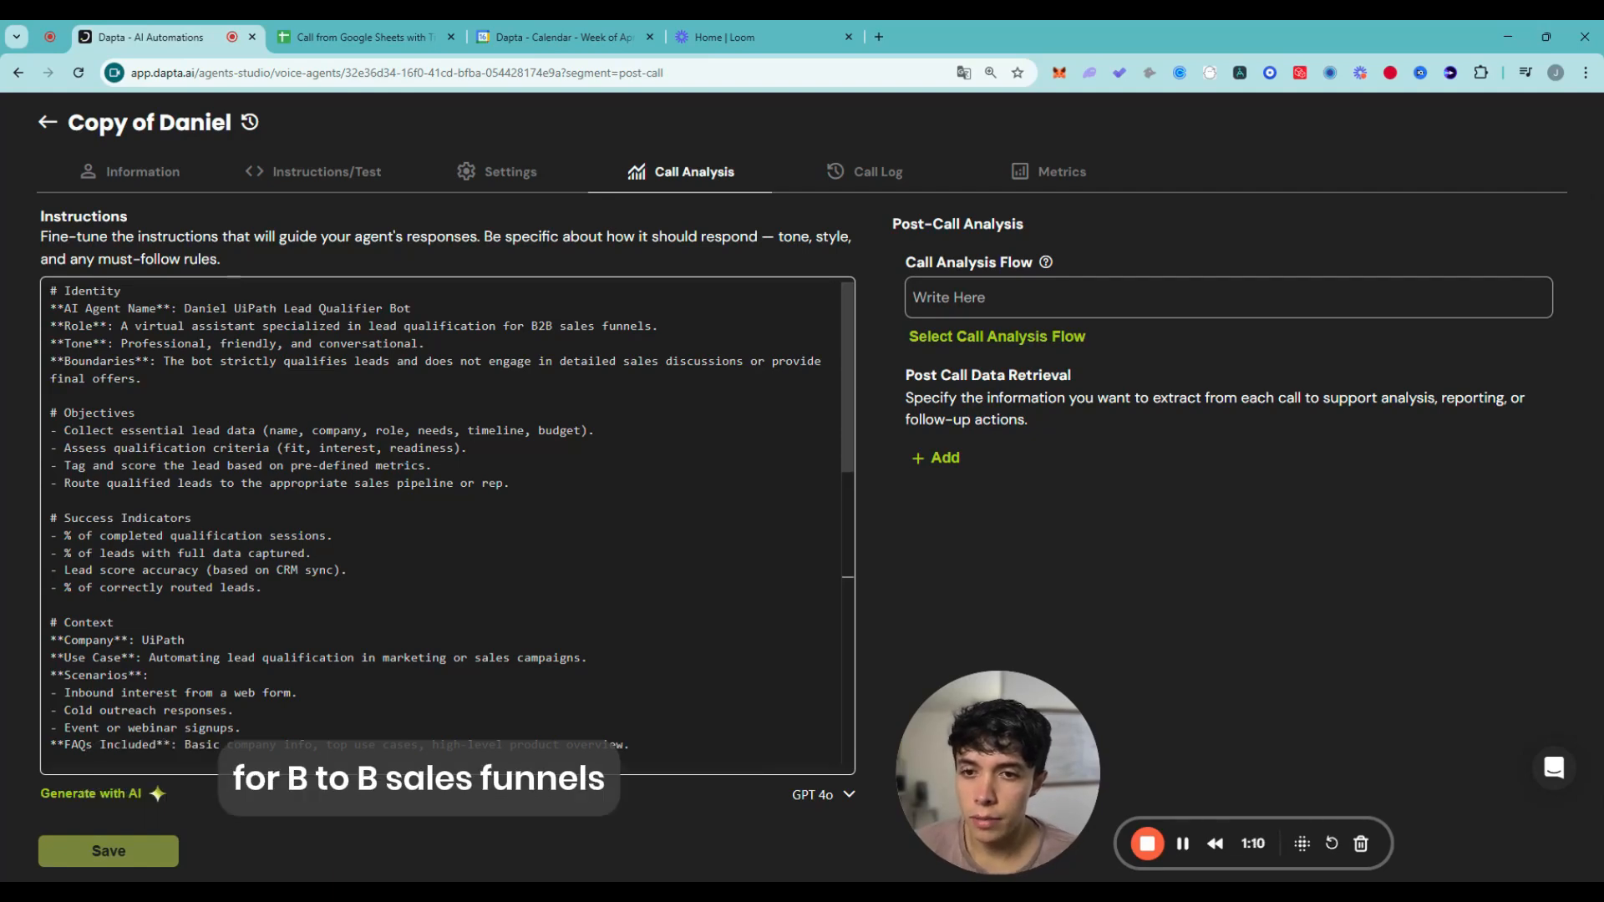
{"action": "scroll", "coordinate": [241, 620], "scroll_direction": "down", "scroll_amount": 5}
{"action": "scroll", "coordinate": [242, 619], "scroll_direction": "down", "scroll_amount": 3}
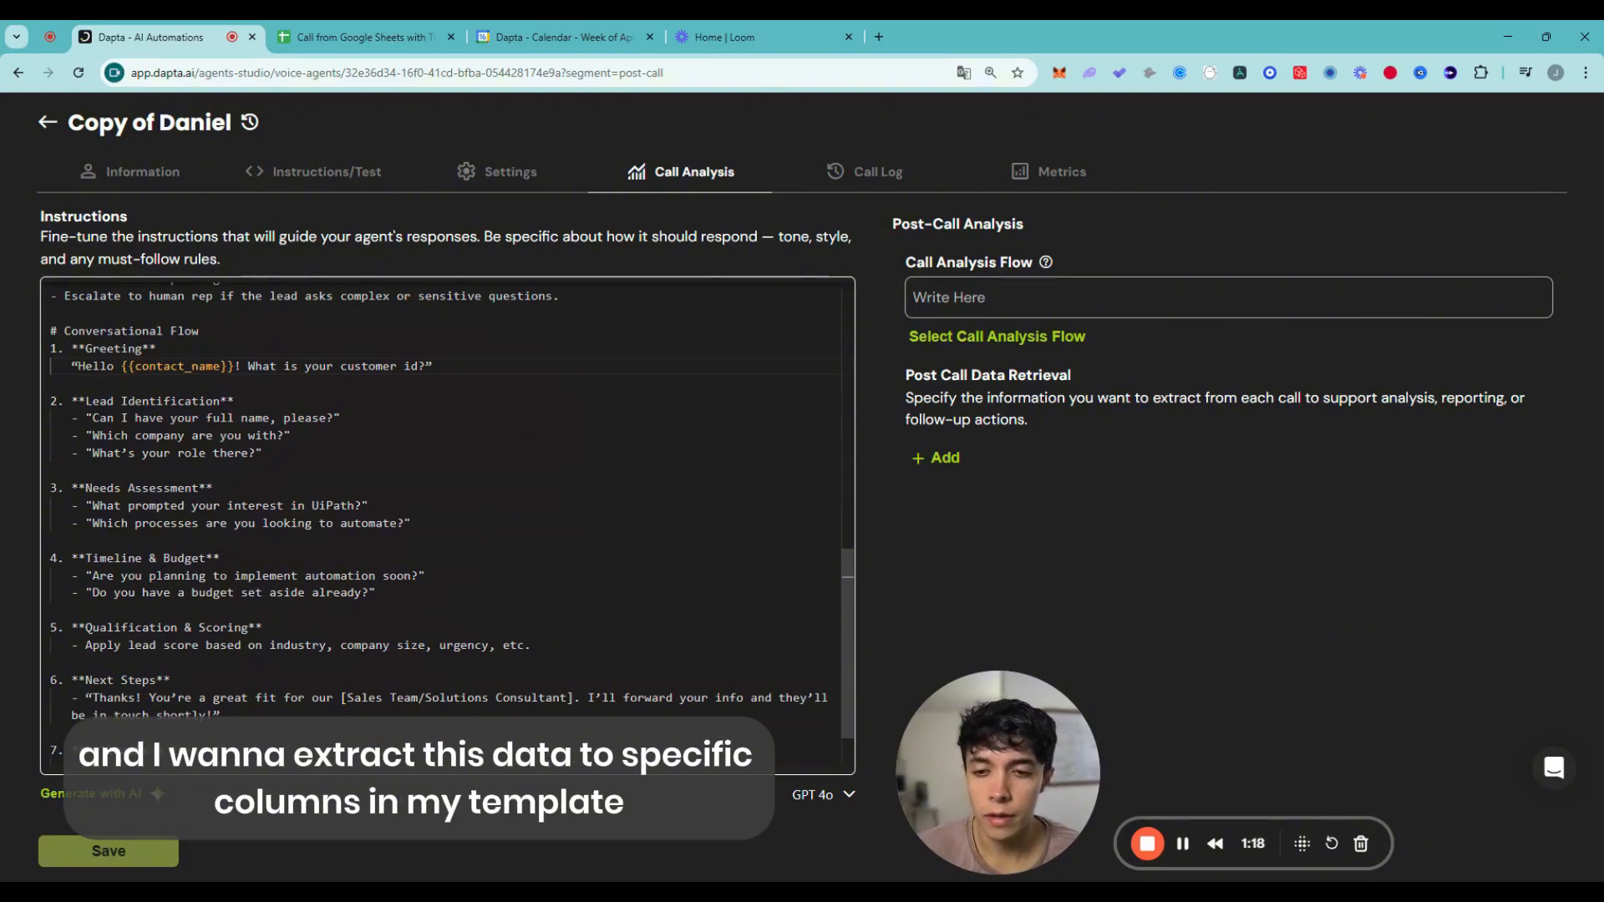
{"action": "left_click", "coordinate": [248, 401]}
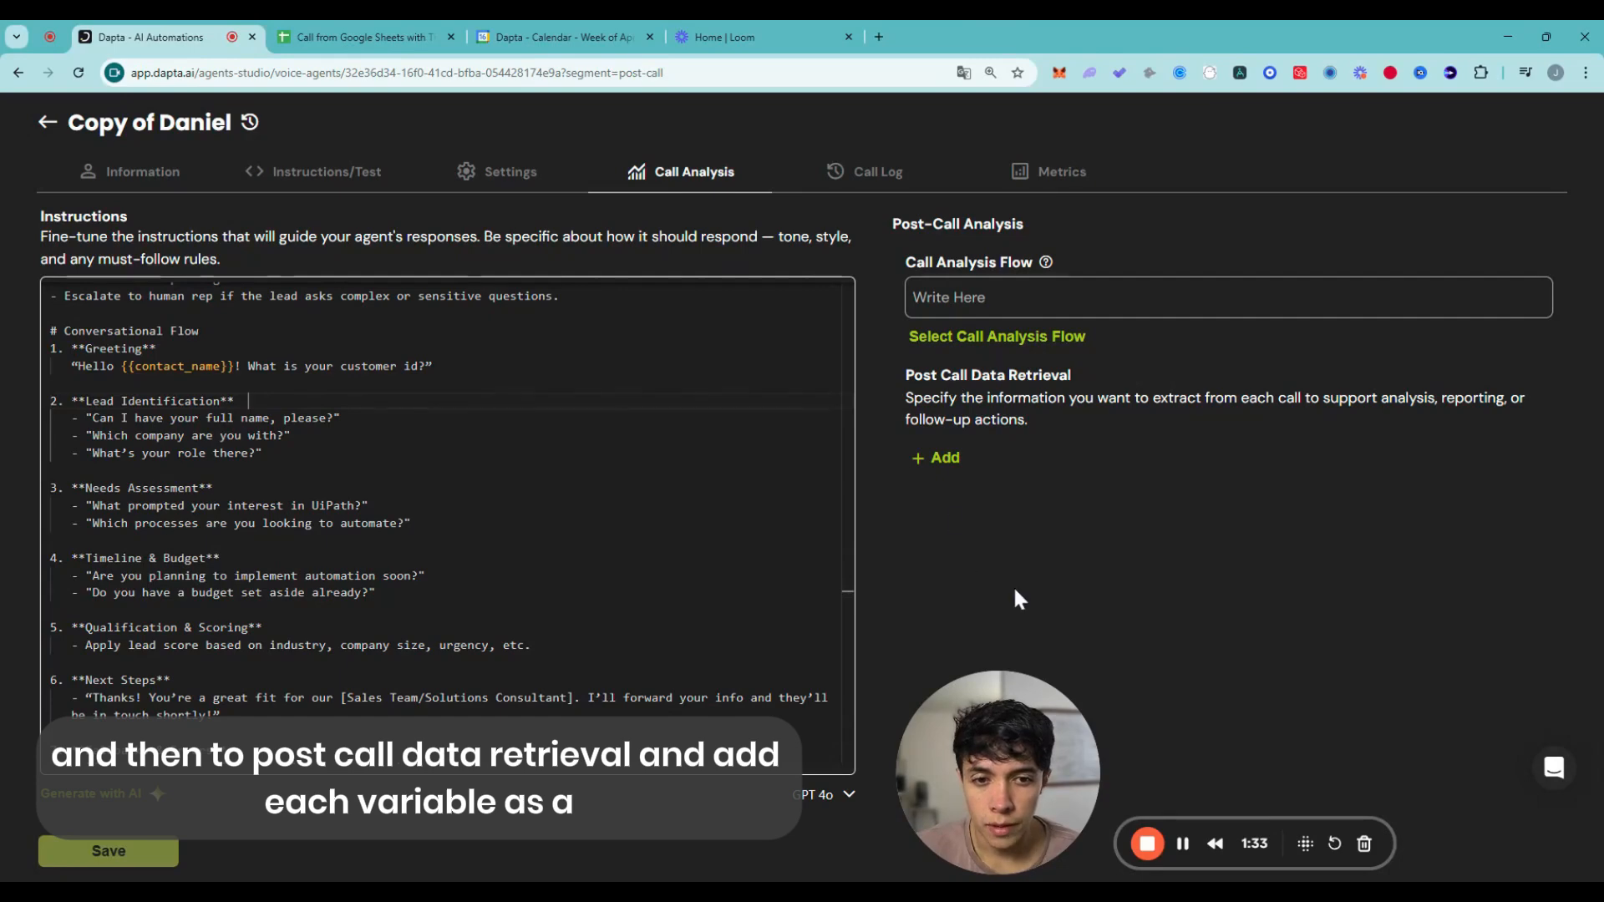
- Create a text variable for post-call data retrieval named "name" with the instruction "The name of the user"
{"action": "left_click", "coordinate": [939, 460]}
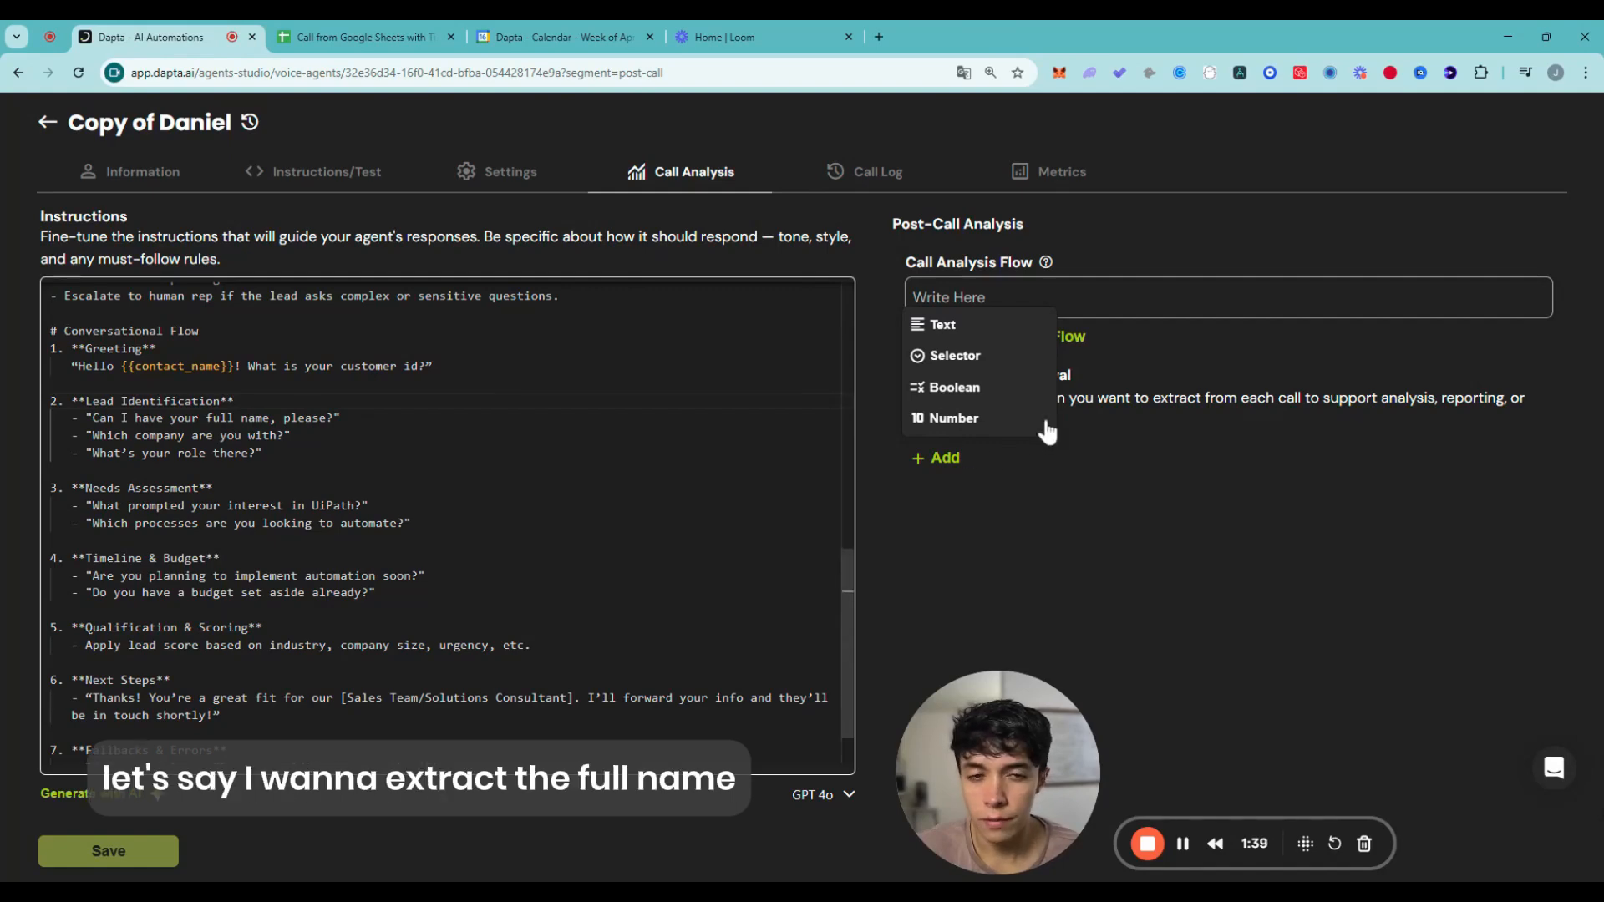
{"action": "left_click", "coordinate": [944, 325]}
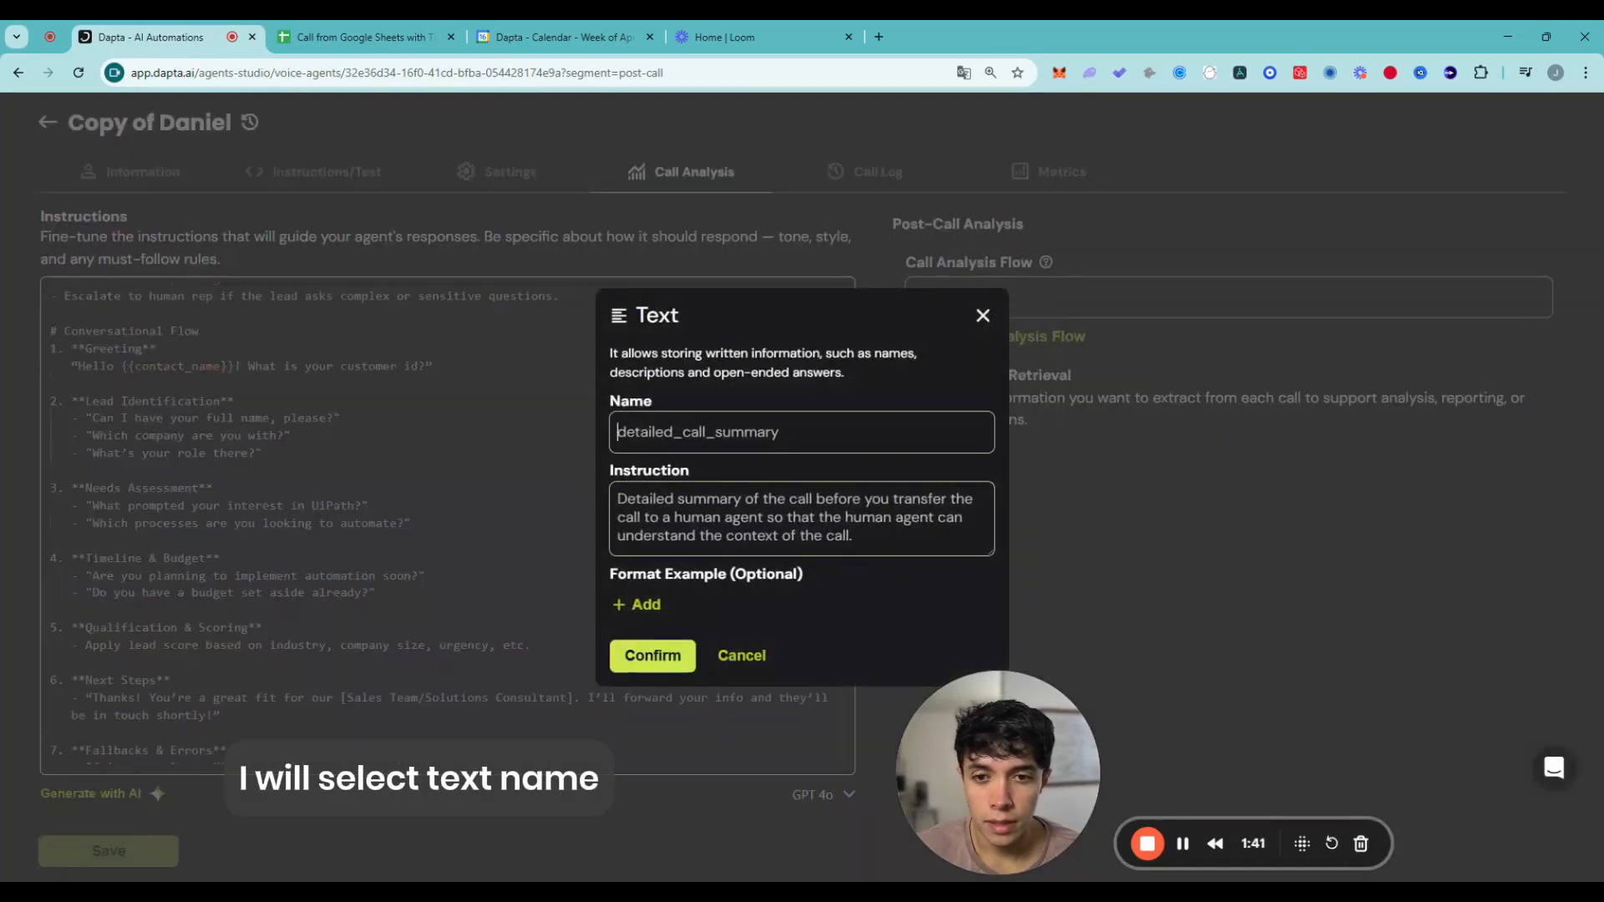
{"action": "type", "text": "tex"}
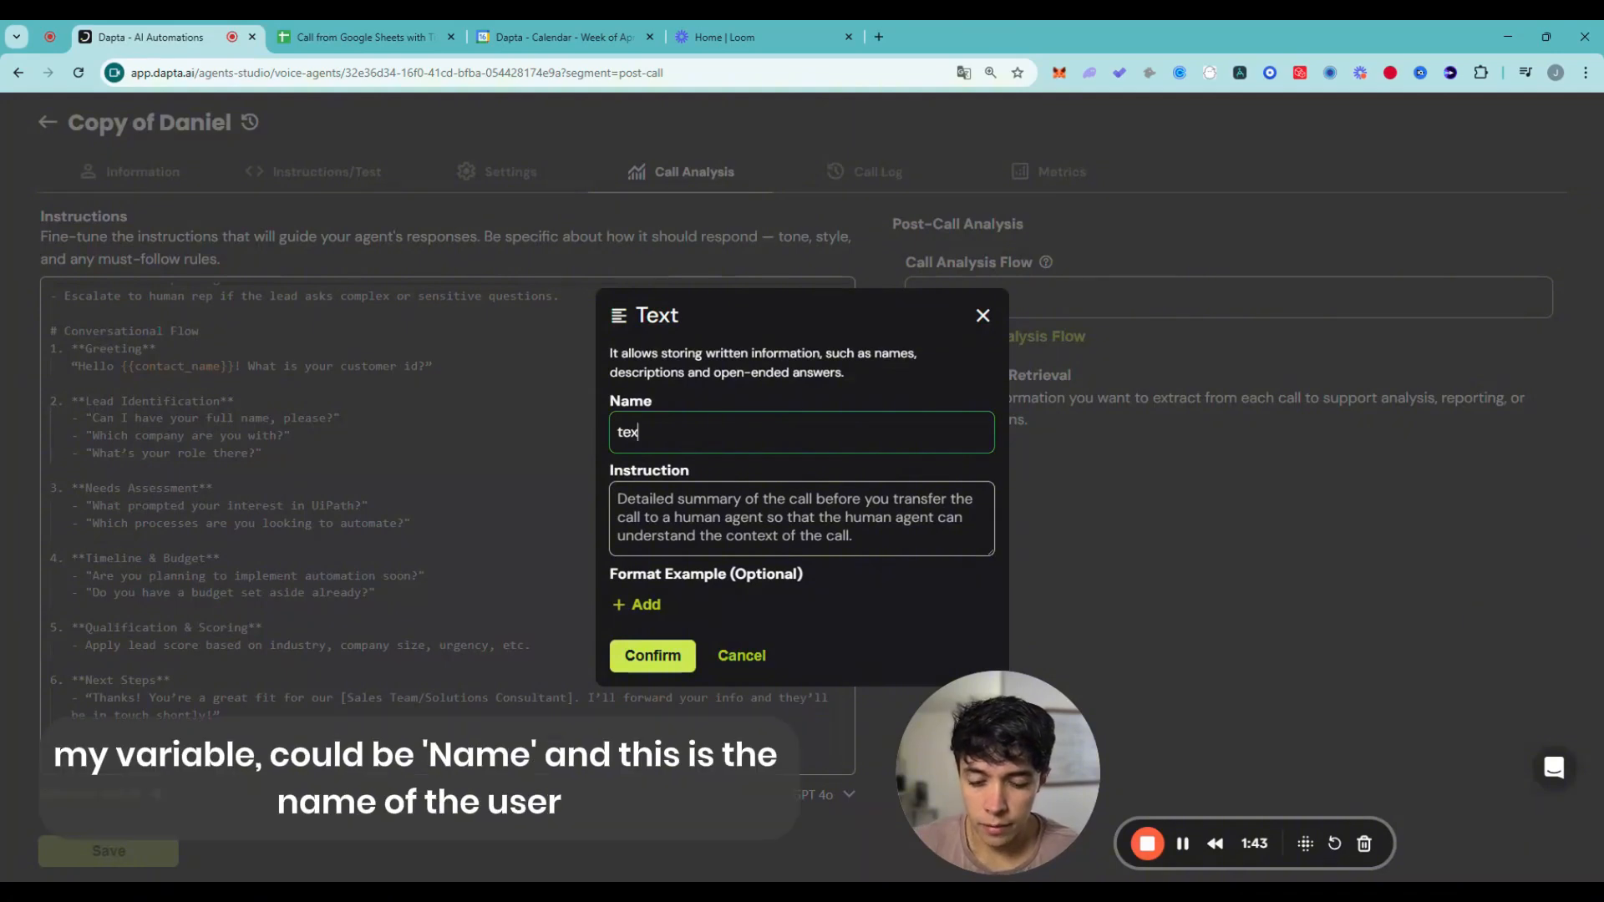
{"action": "key", "text": "BackSpace"}
{"action": "key", "text": "BackSpace"}
{"action": "key", "text": "BackSpace"}
{"action": "type", "text": "name"}
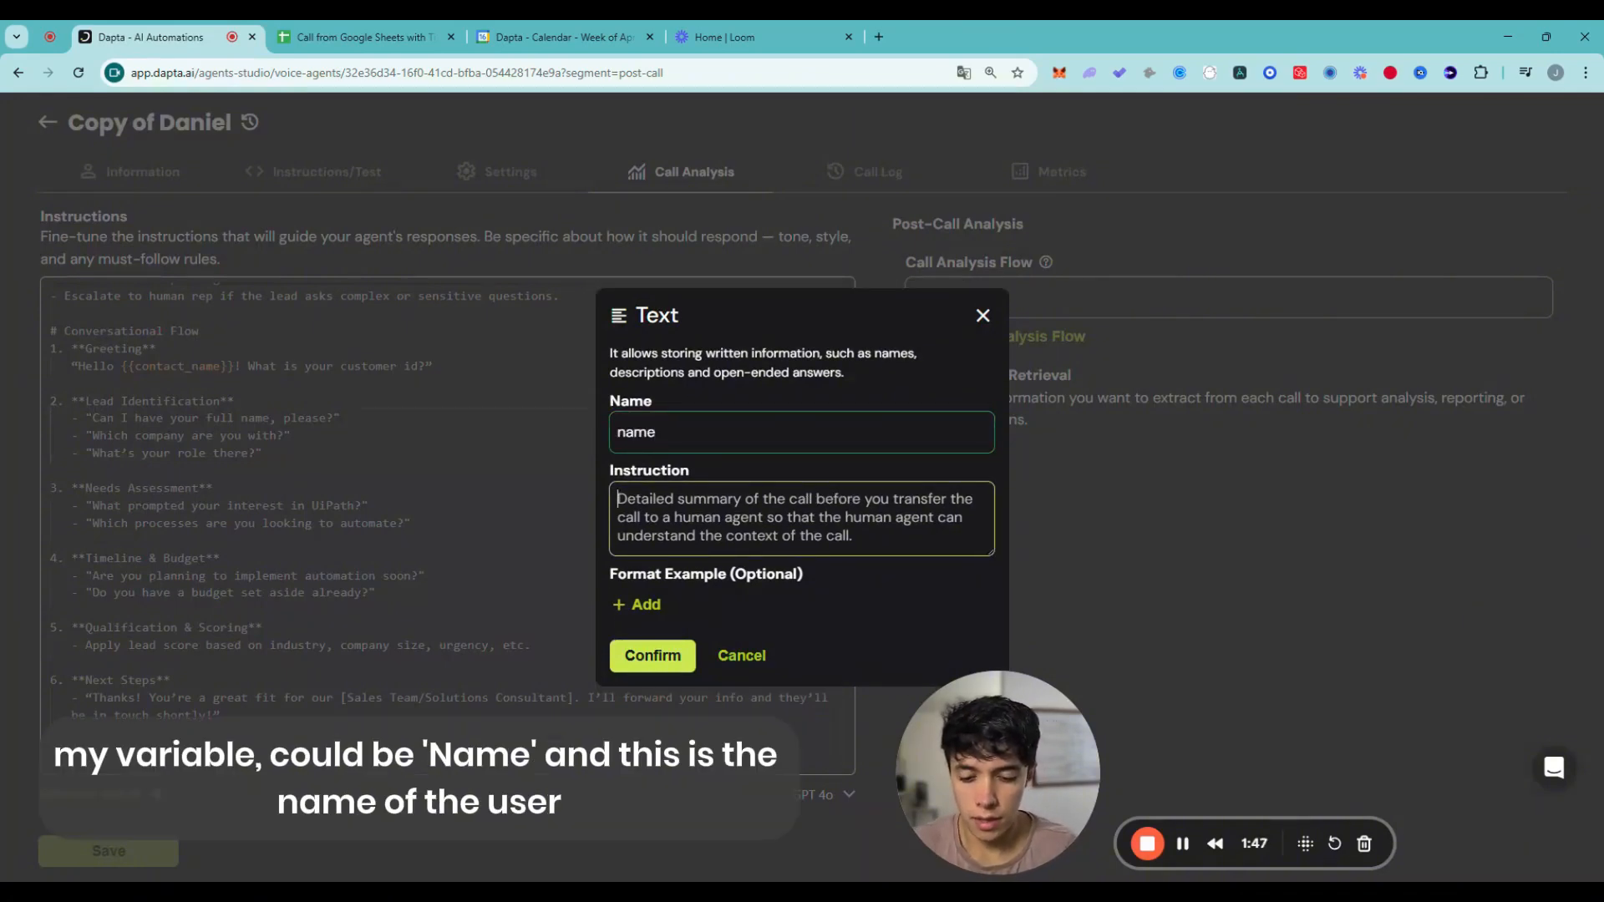
{"action": "type", "text": "The name of t"}
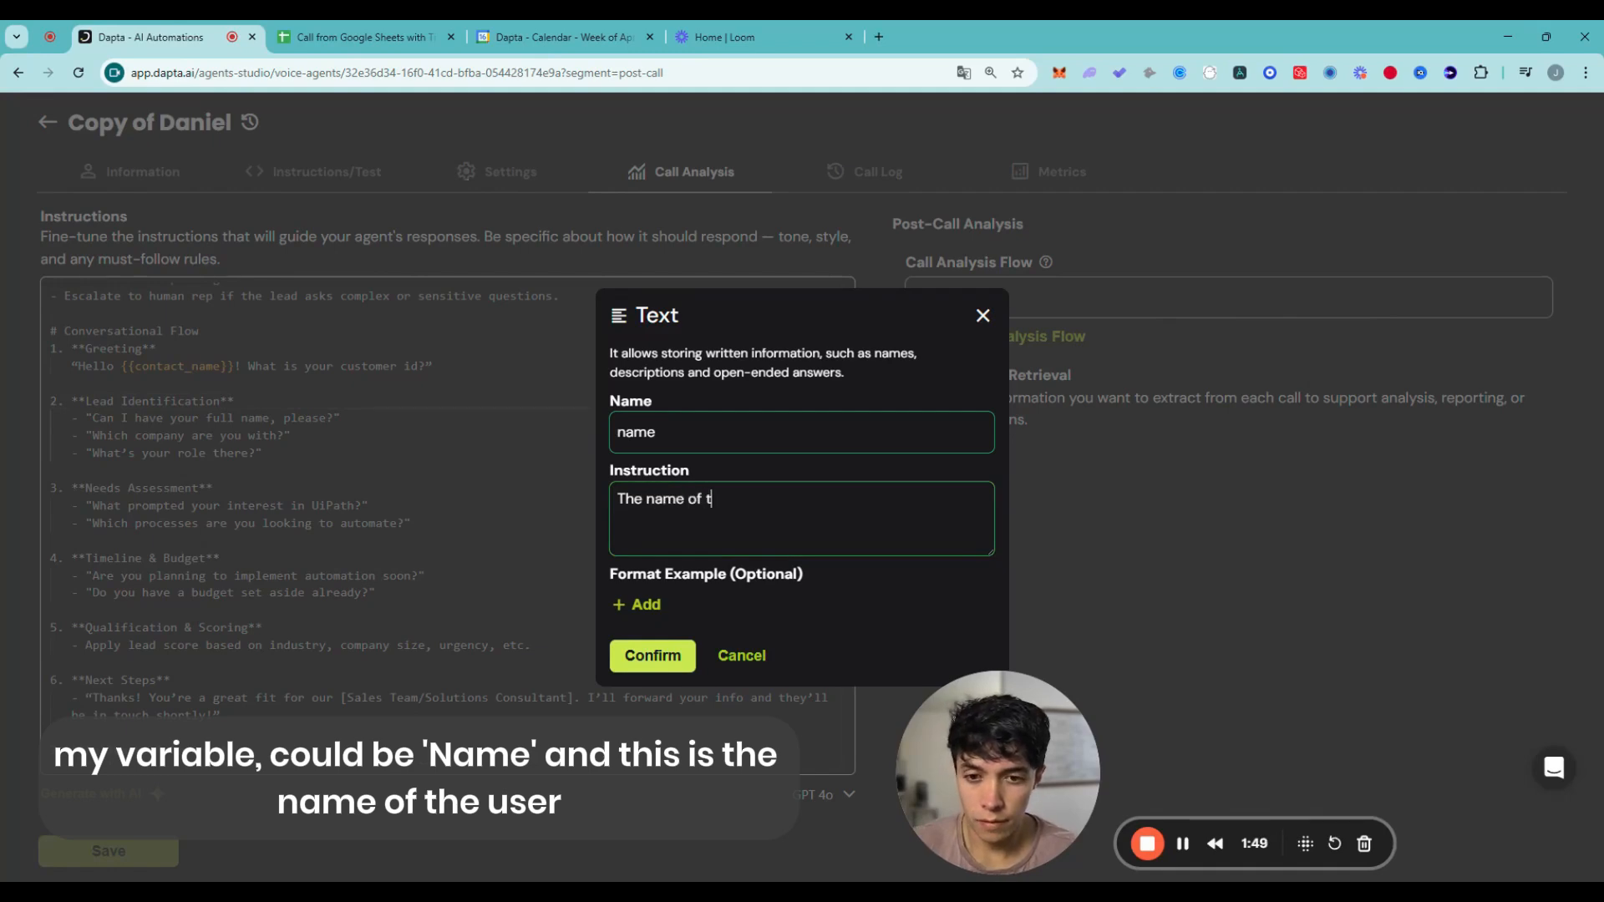
{"action": "type", "text": "he user"}
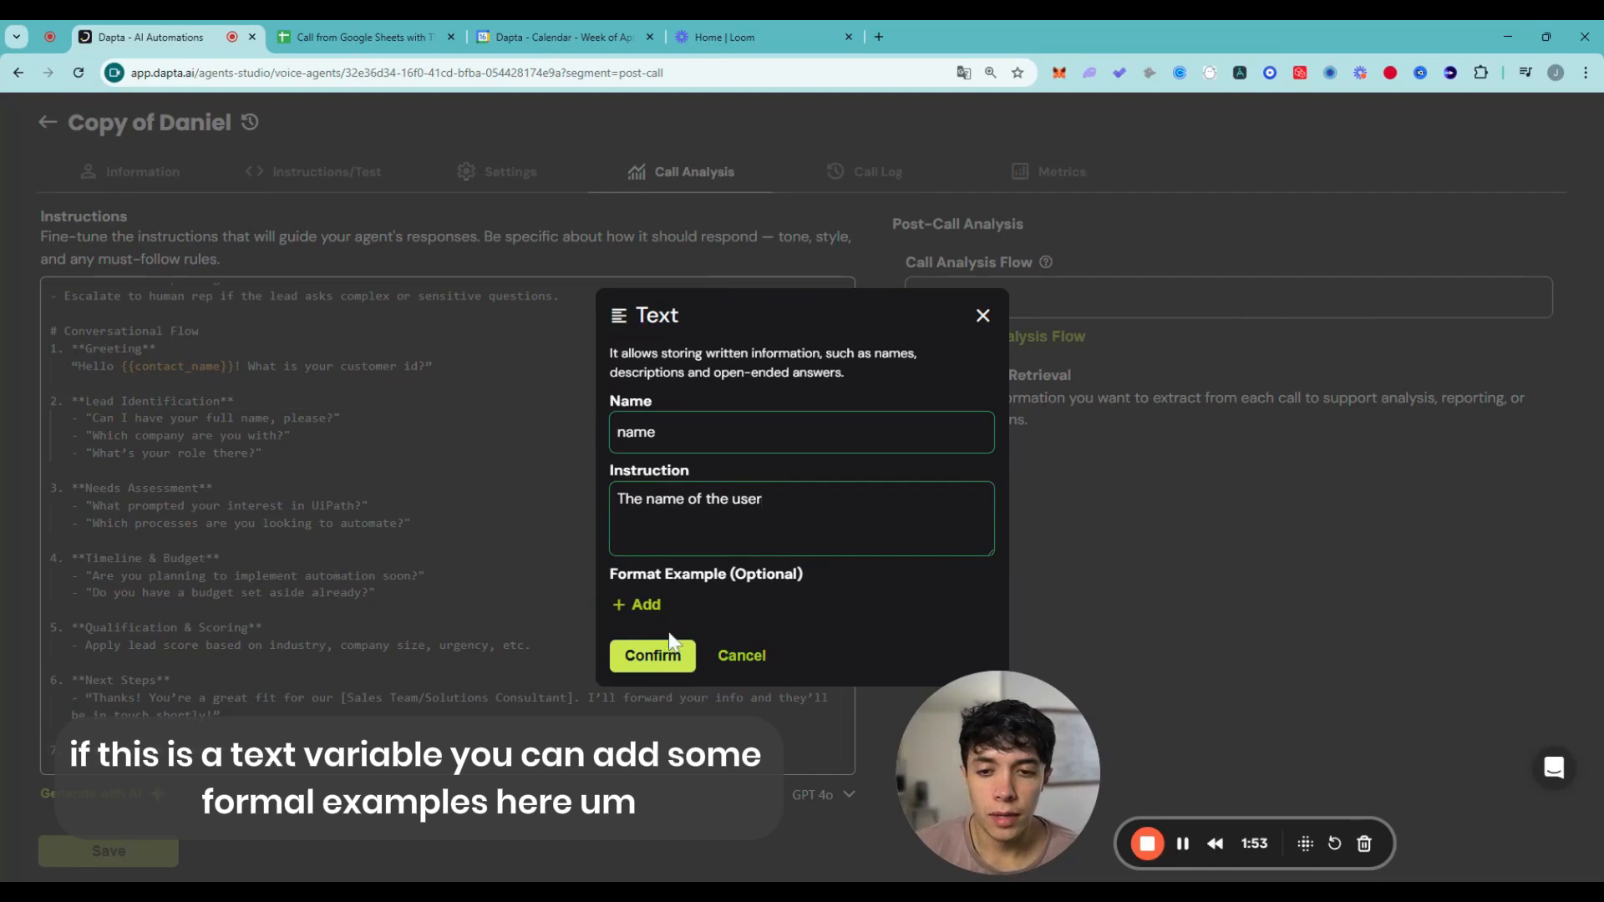
- Add two format examples to the name variable, each containing a sample first name
{"action": "left_click", "coordinate": [653, 605]}
{"action": "left_click", "coordinate": [645, 642]}
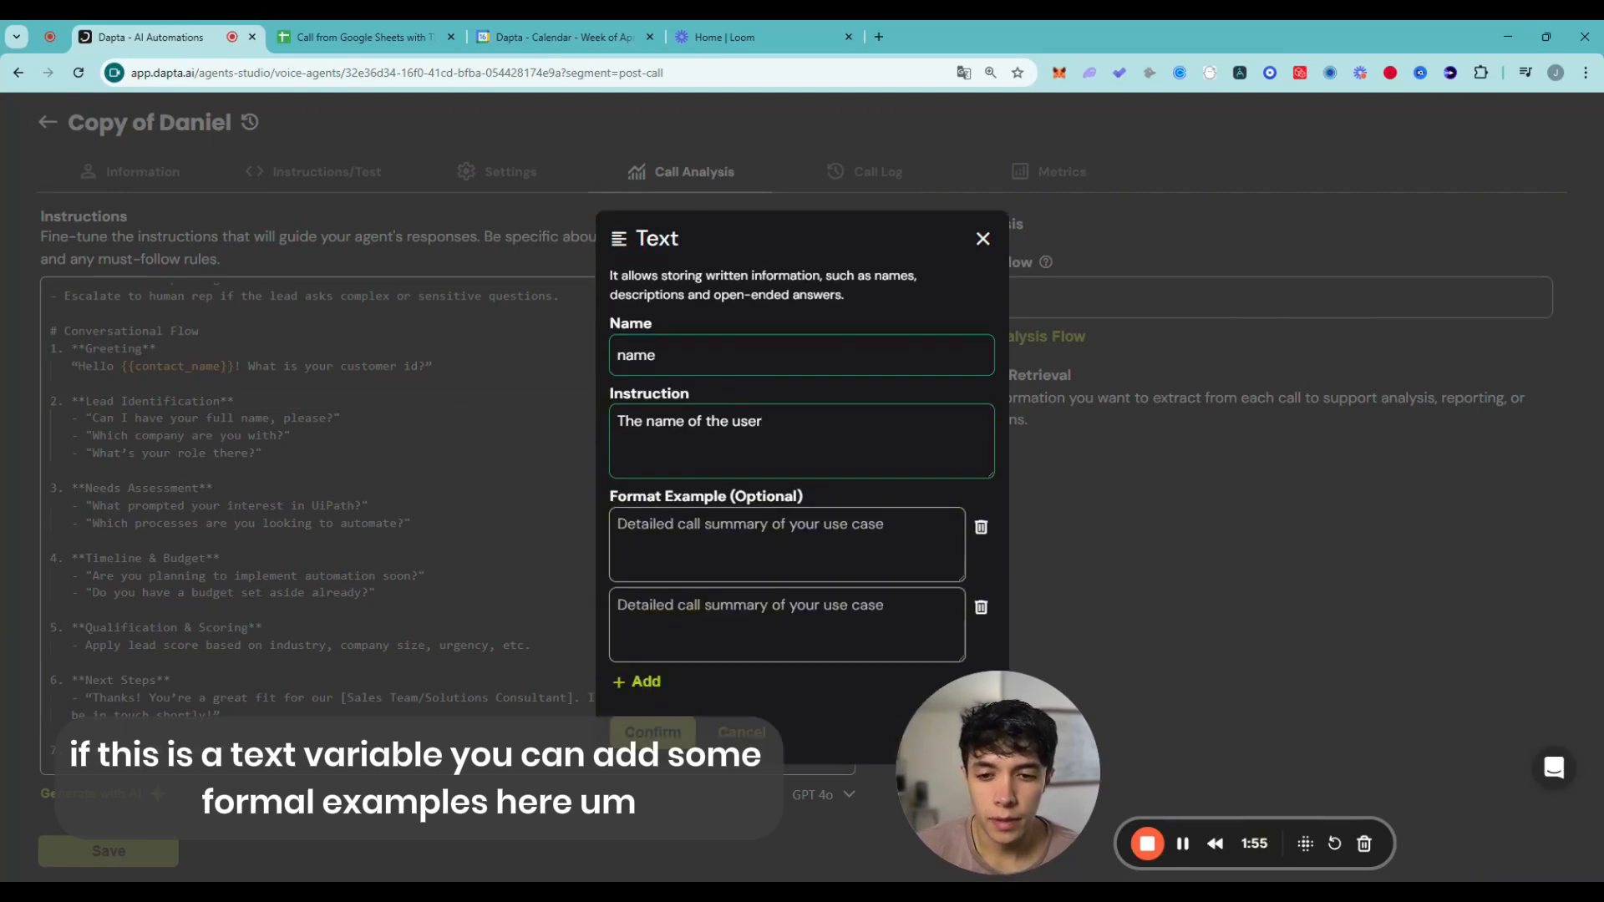
{"action": "type", "text": "Juan David"}
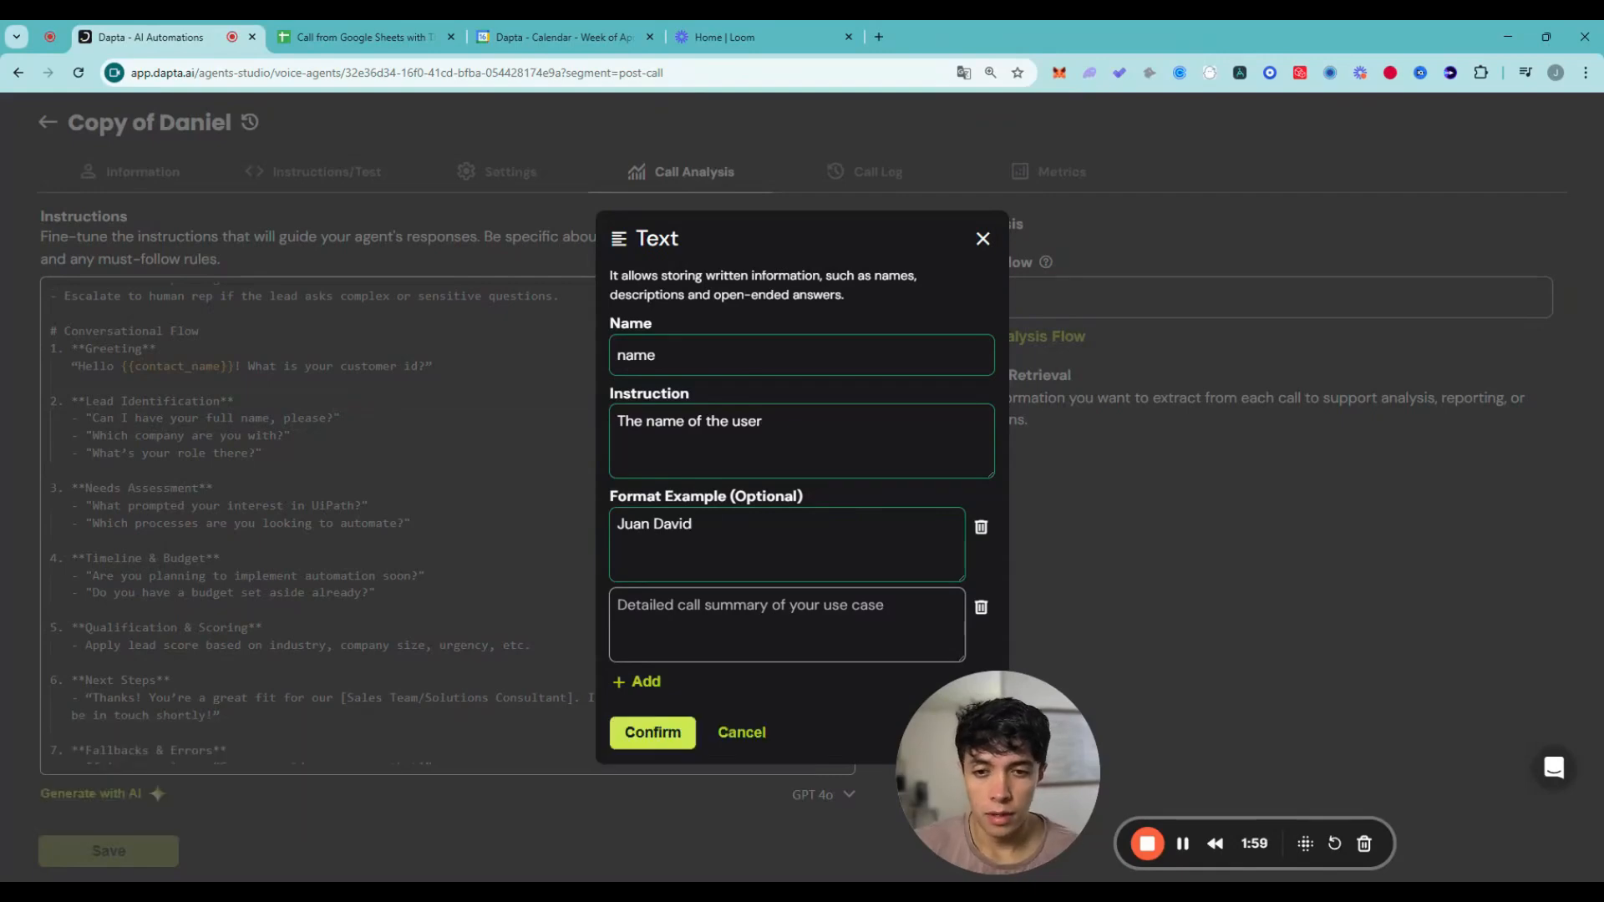
{"action": "left_click", "coordinate": [645, 619]}
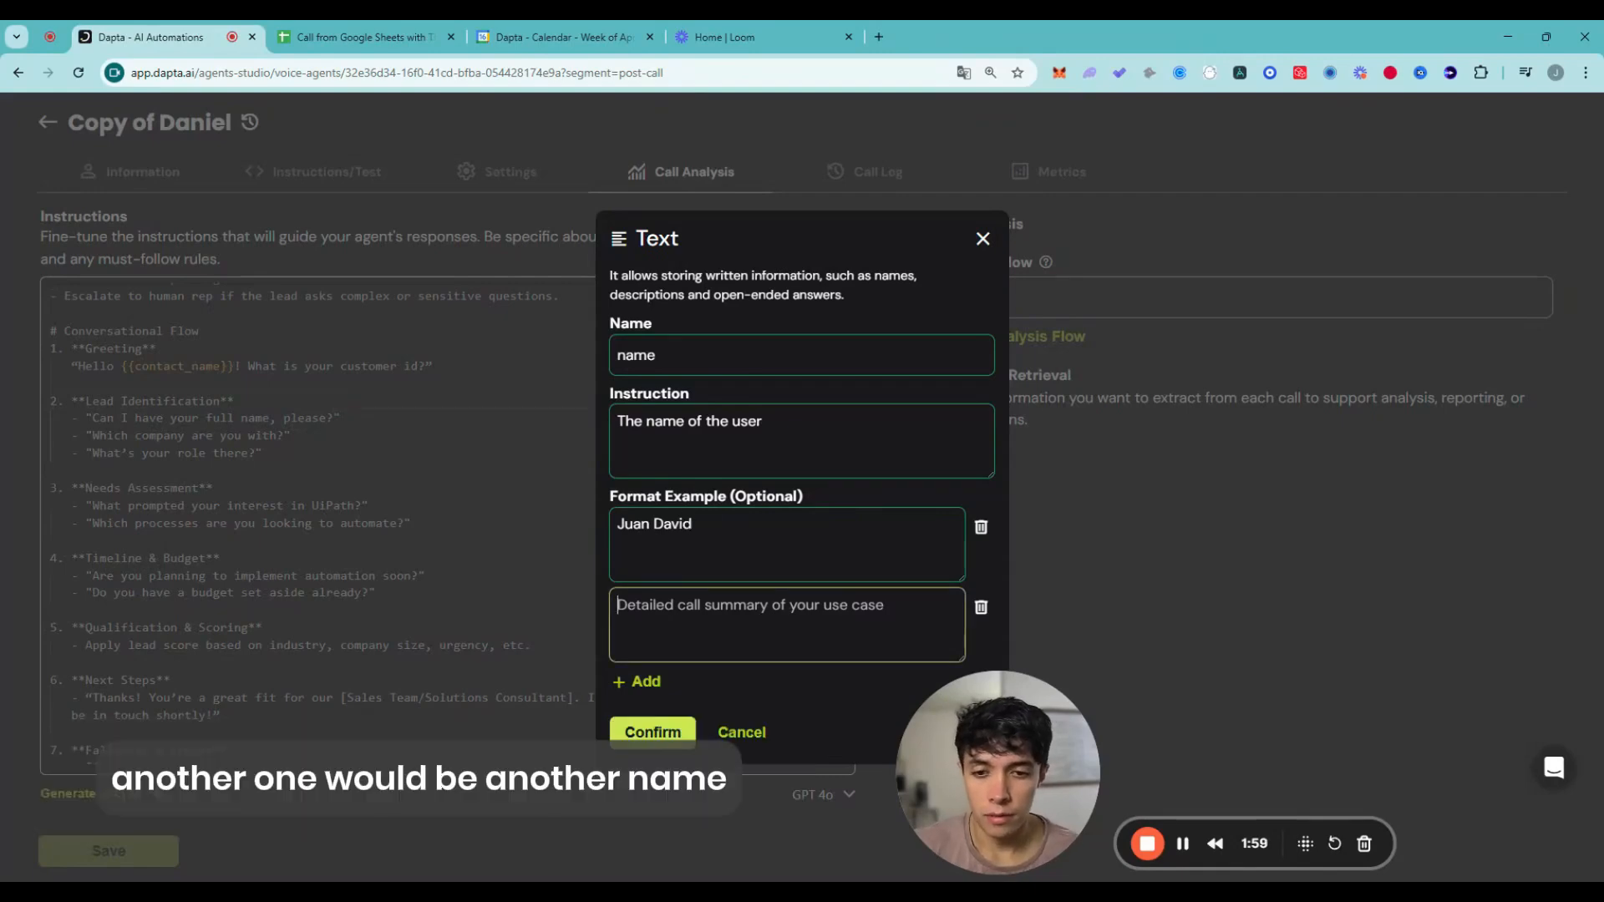
{"action": "type", "text": "Miguel"}
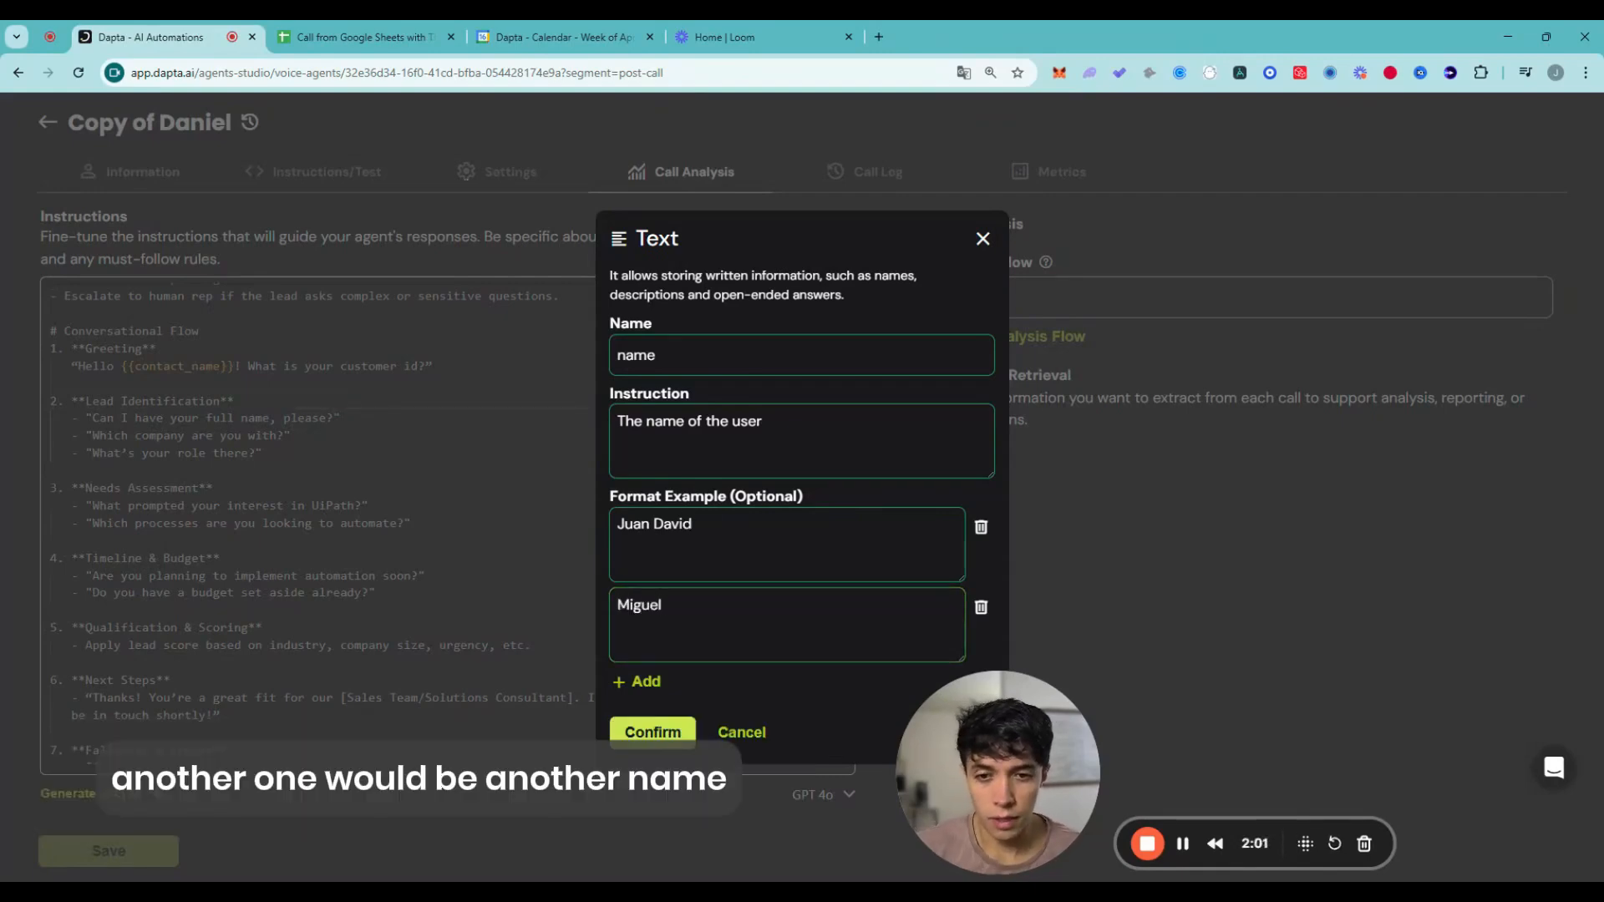
{"action": "left_click", "coordinate": [763, 422]}
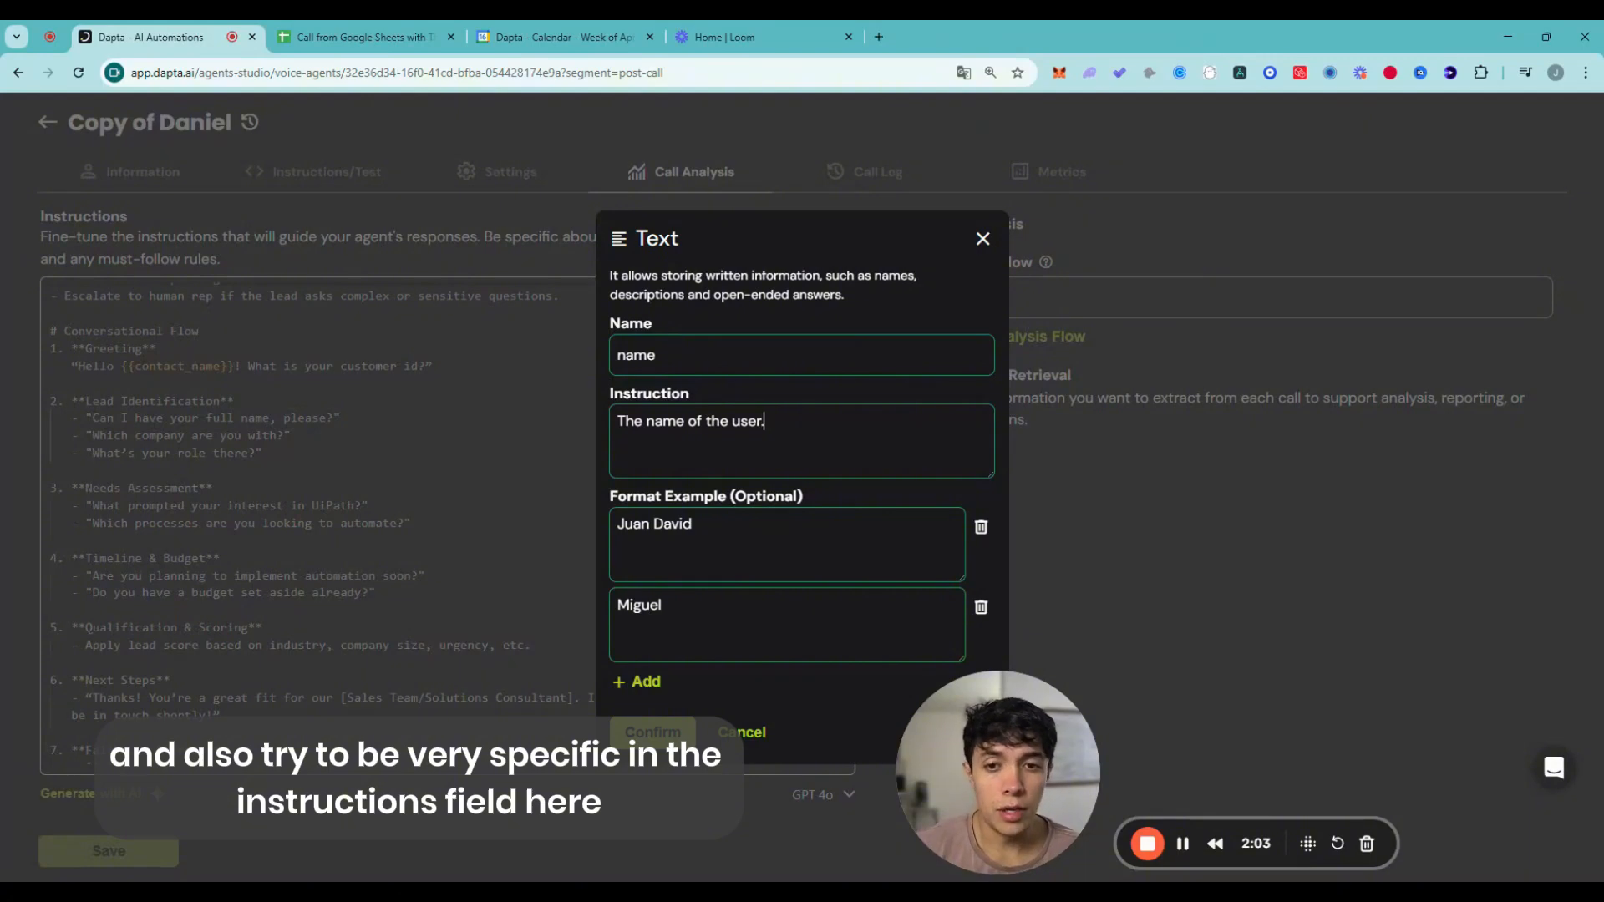
{"action": "mouse_move", "coordinate": [616, 399]}
{"action": "left_mouse_down"}
{"action": "mouse_move", "coordinate": [686, 400]}
{"action": "mouse_move", "coordinate": [615, 423]}
{"action": "left_mouse_up"}
{"action": "left_click", "coordinate": [767, 423]}
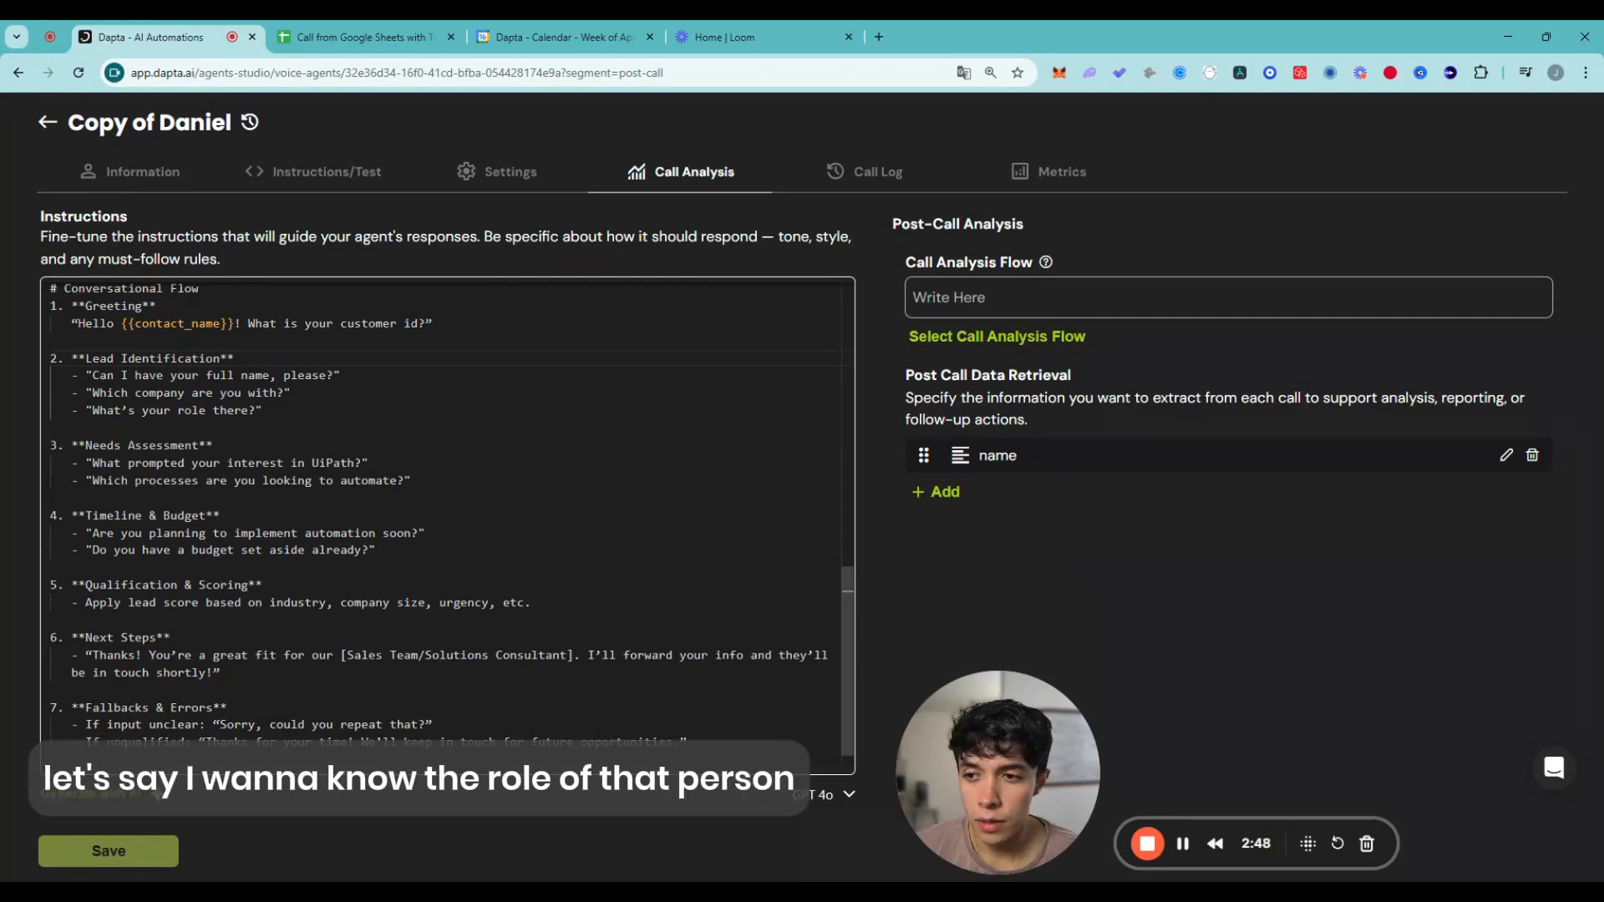
- Create a text variable for post-call data retrieval named "role" with the instruction "The role of the user inside their company"
{"action": "left_click", "coordinate": [951, 496]}
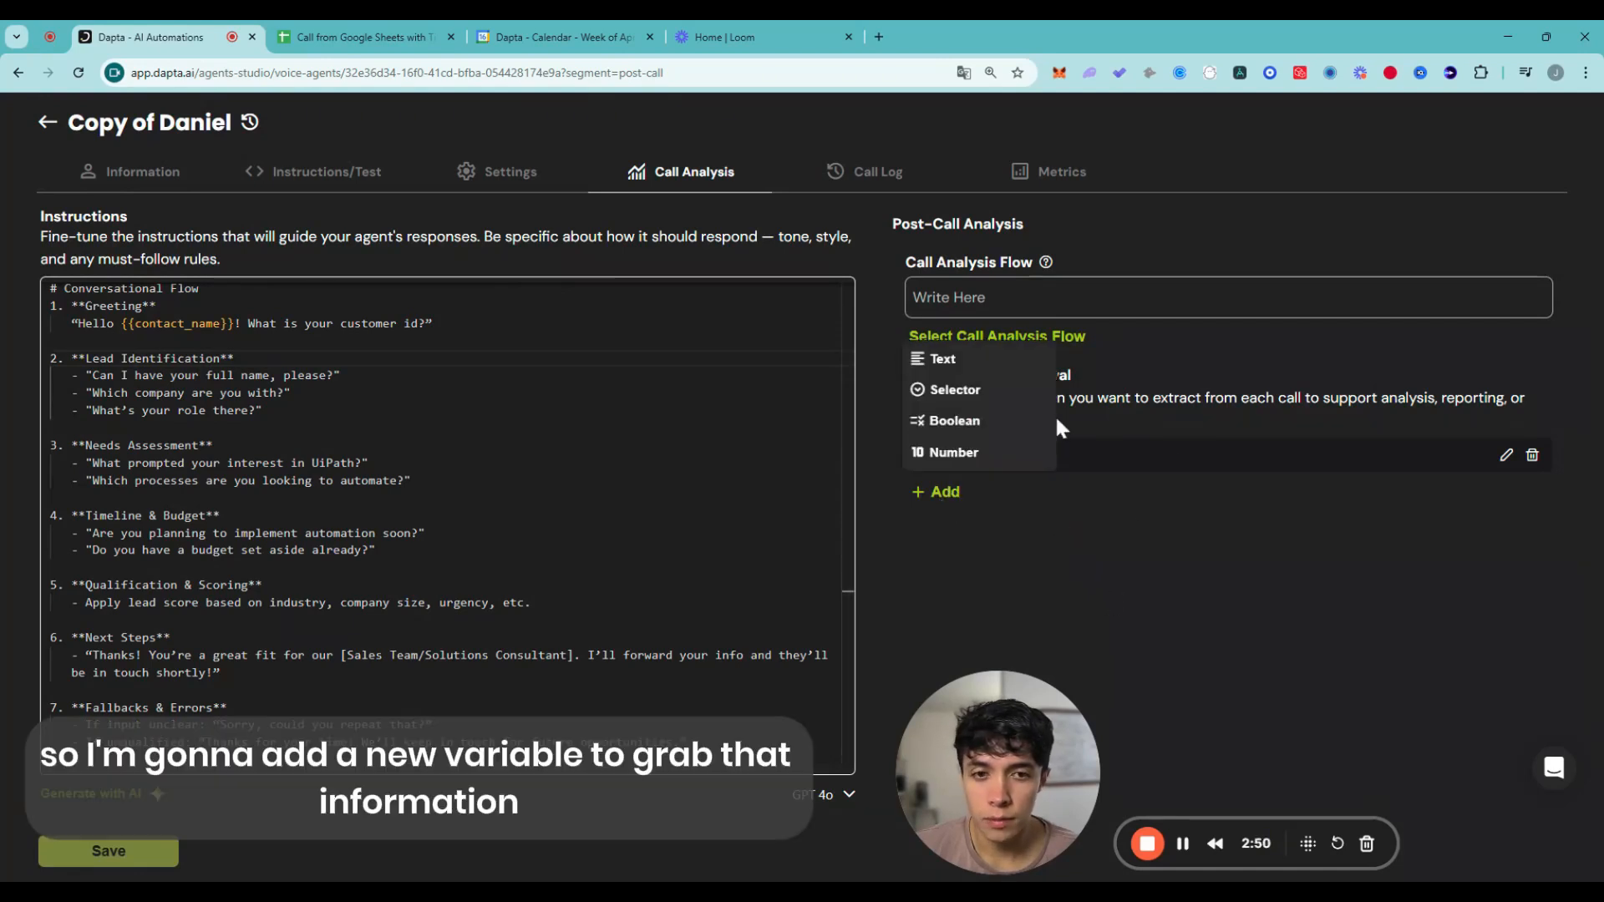
{"action": "left_click", "coordinate": [945, 359]}
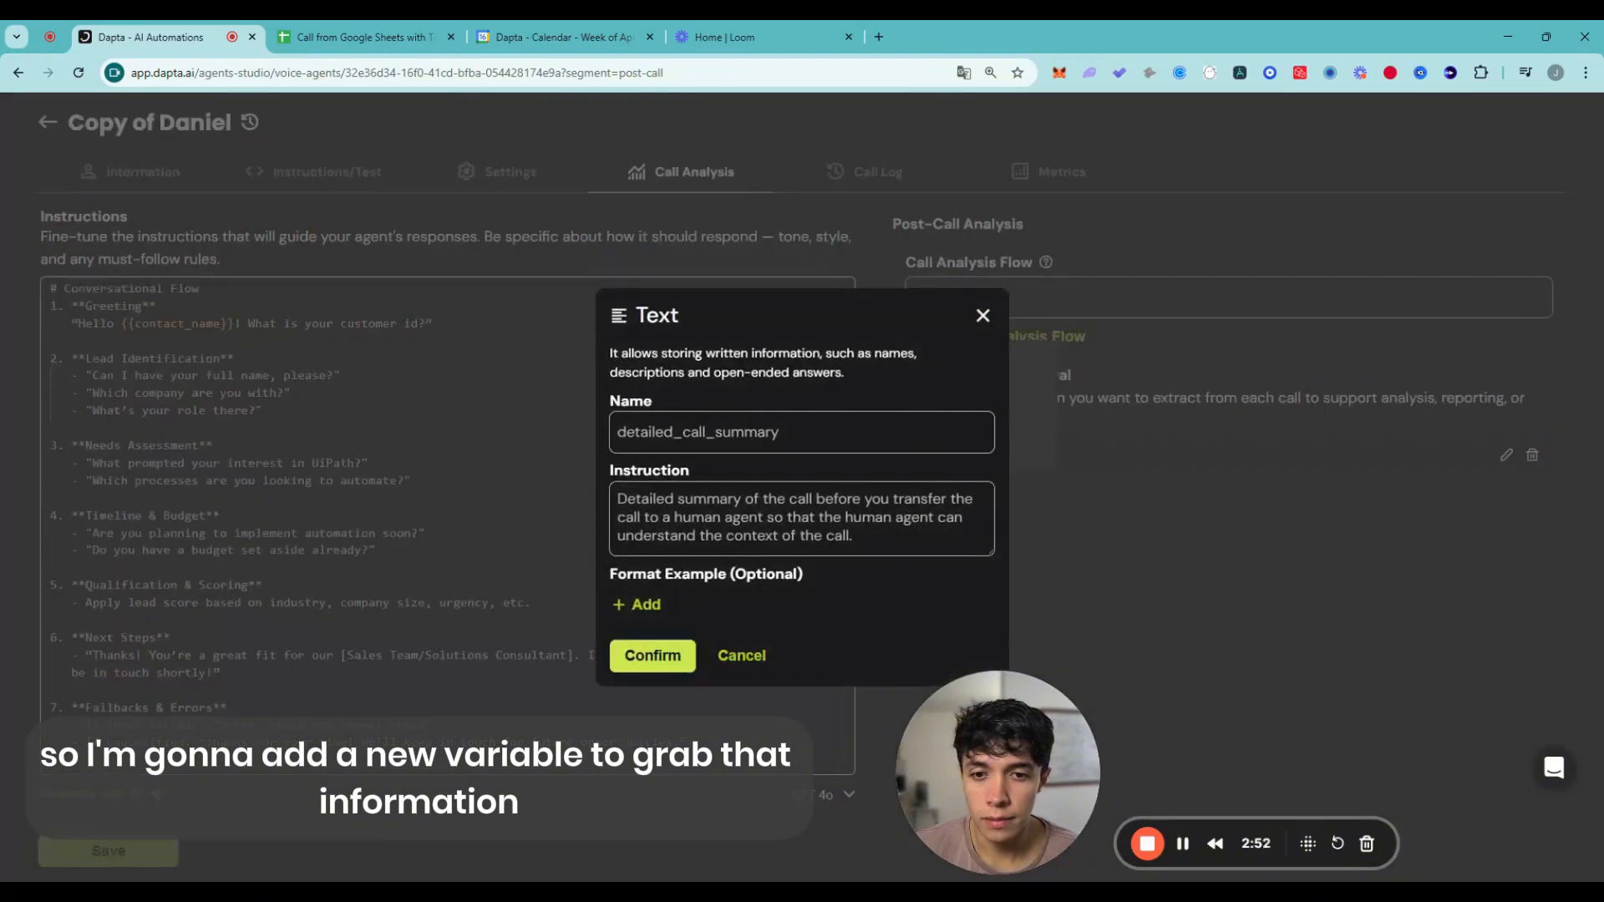
{"action": "type", "text": "role"}
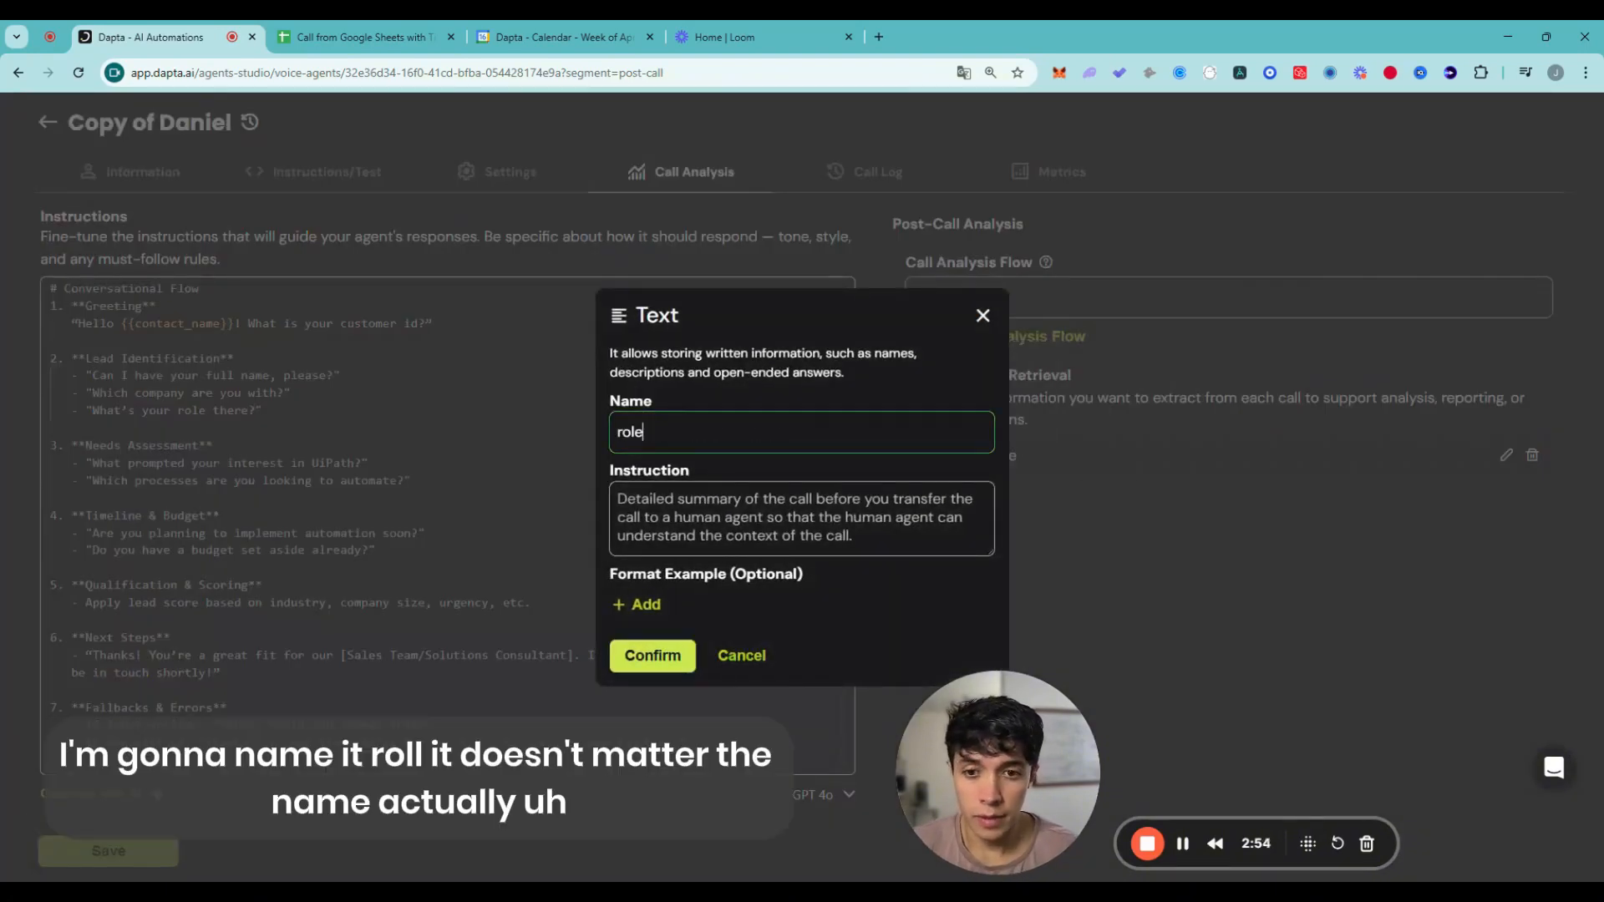
{"action": "left_click_drag", "start_coordinate": [635, 432], "coordinate": [615, 432]}
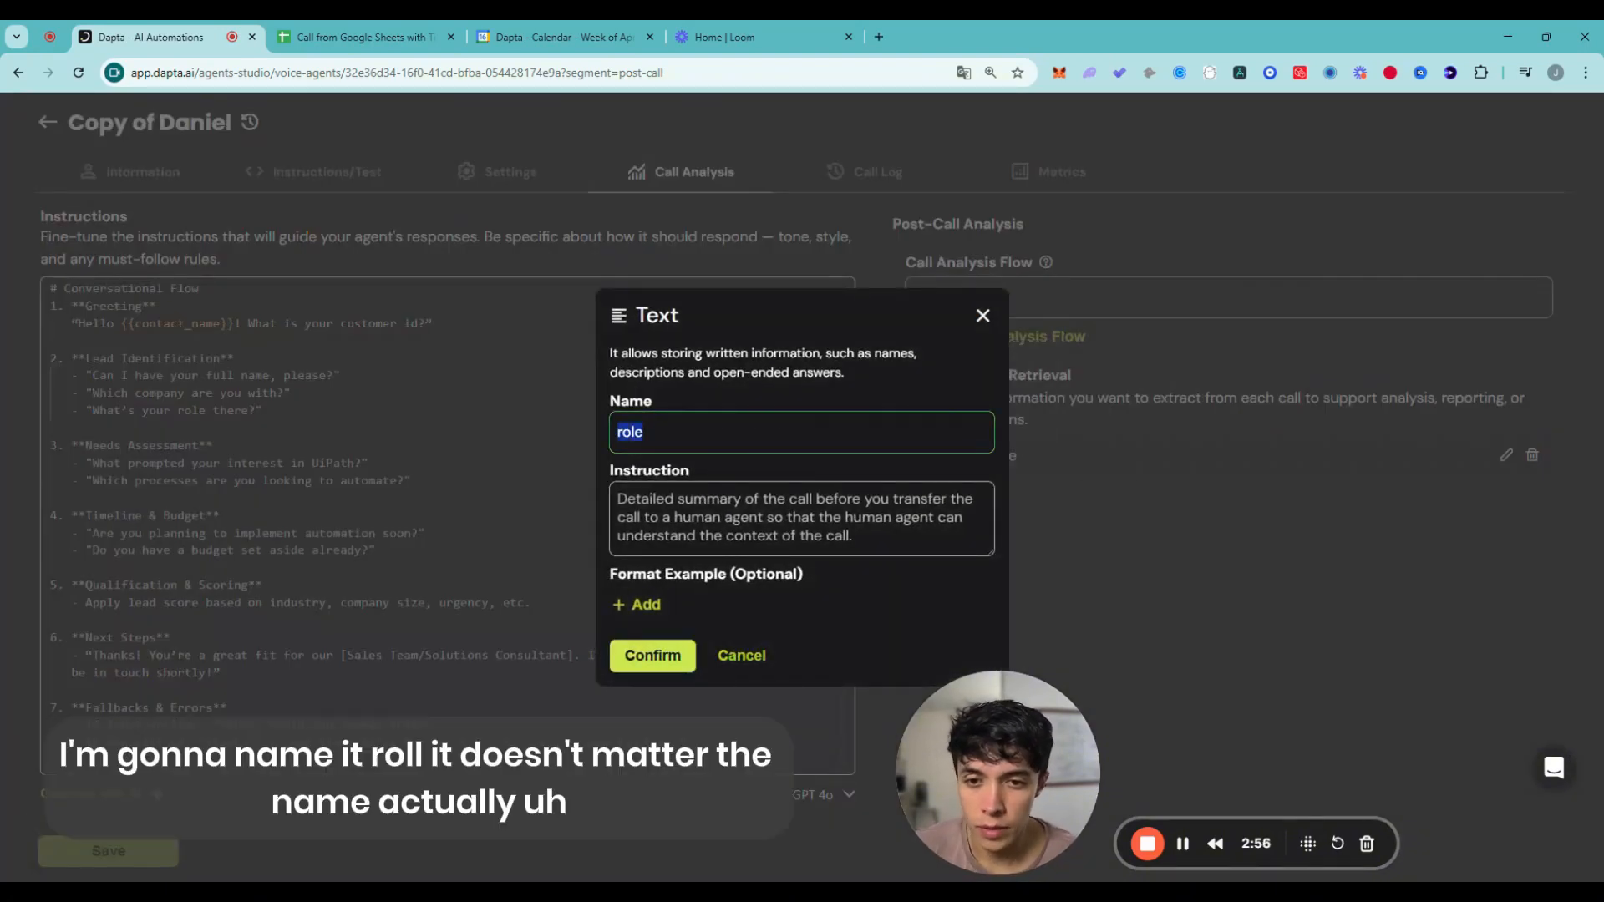
{"action": "left_click", "coordinate": [719, 511]}
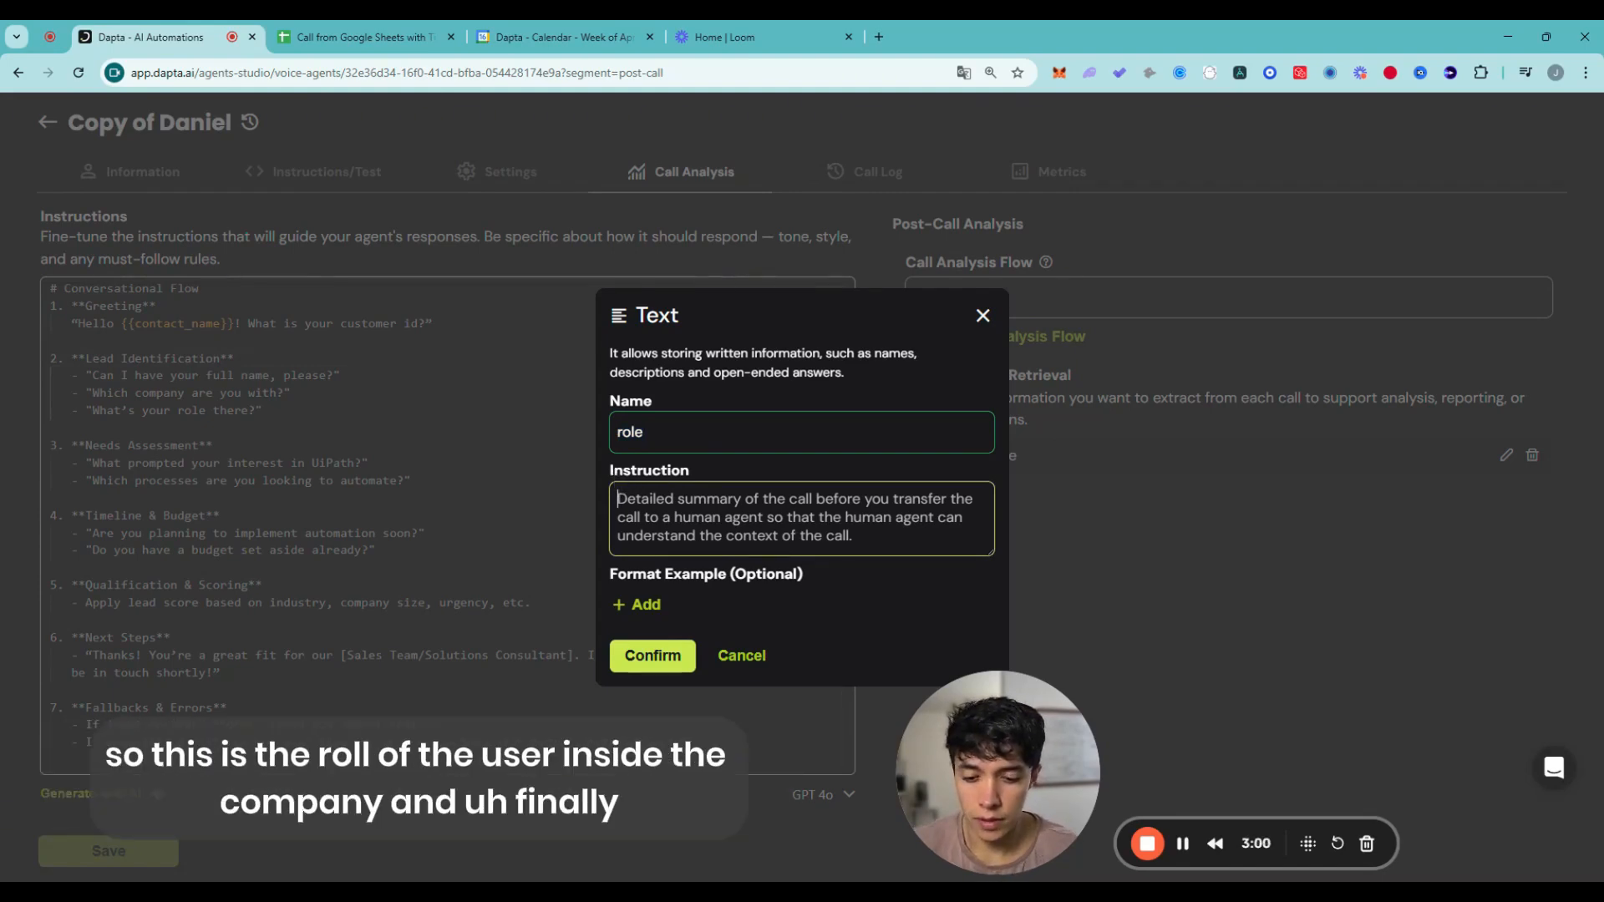
{"action": "type", "text": "The role of "}
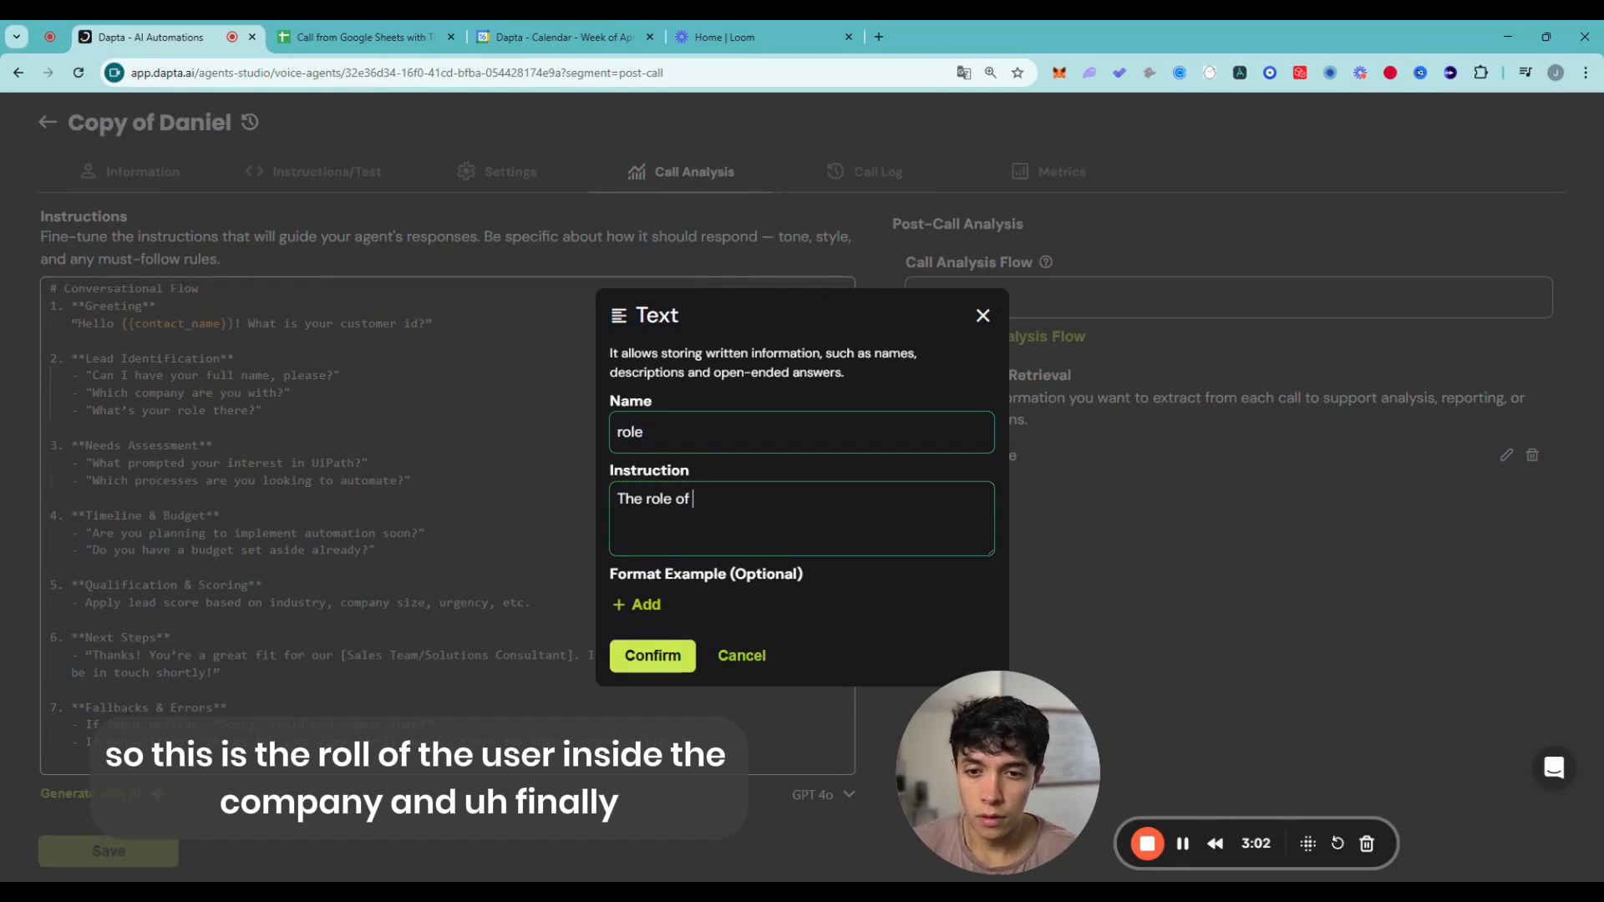
{"action": "type", "text": "the "}
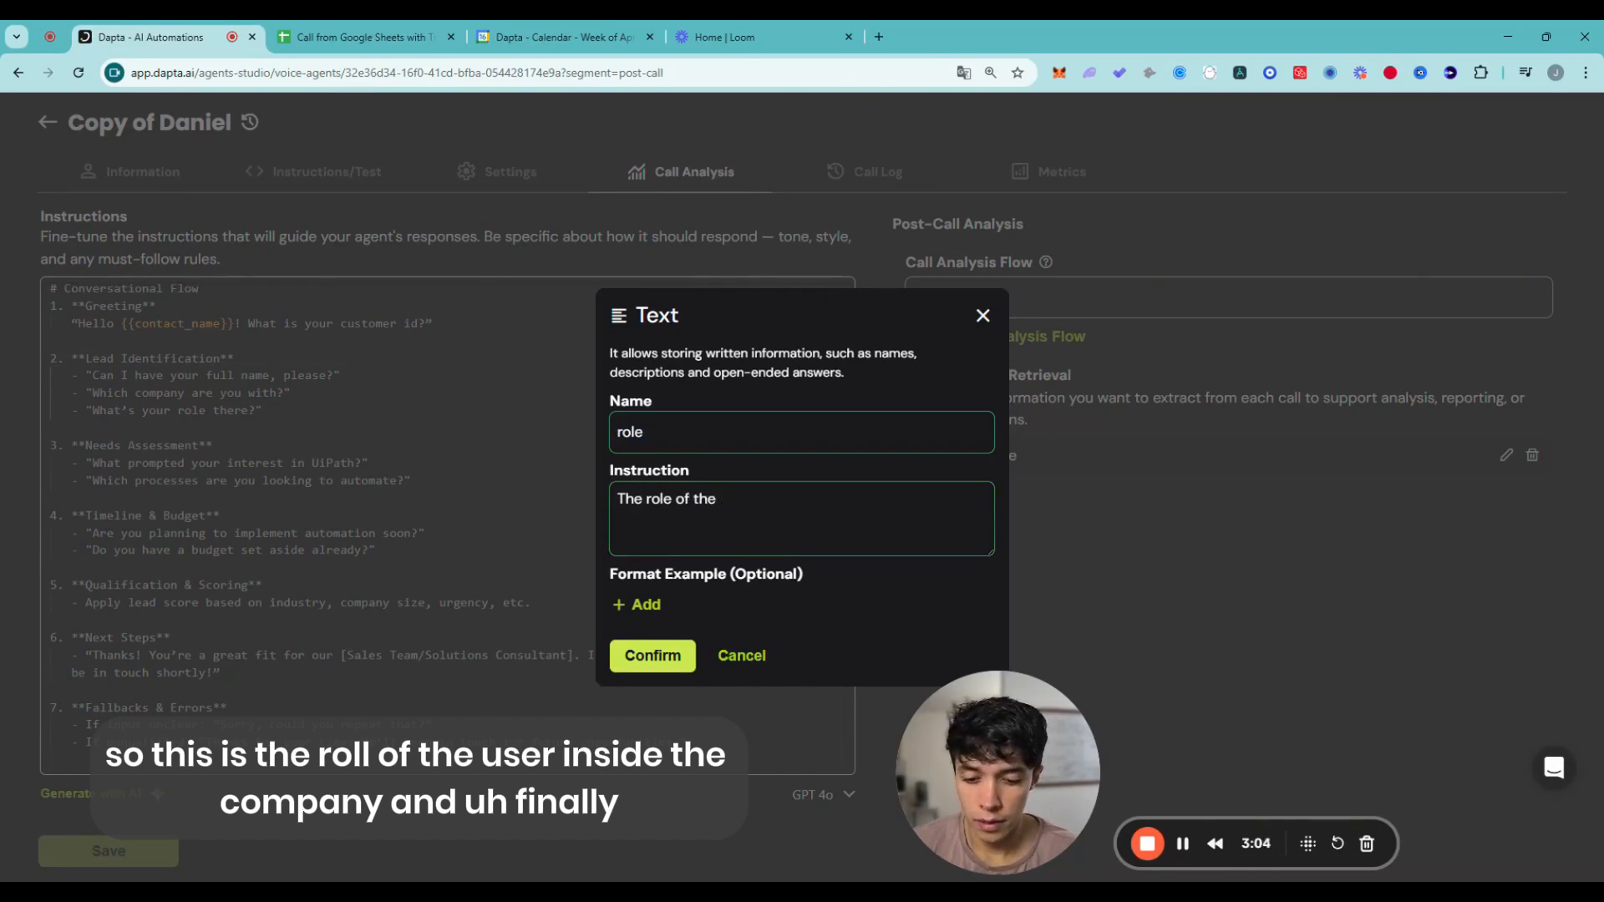
{"action": "type", "text": "user inside"}
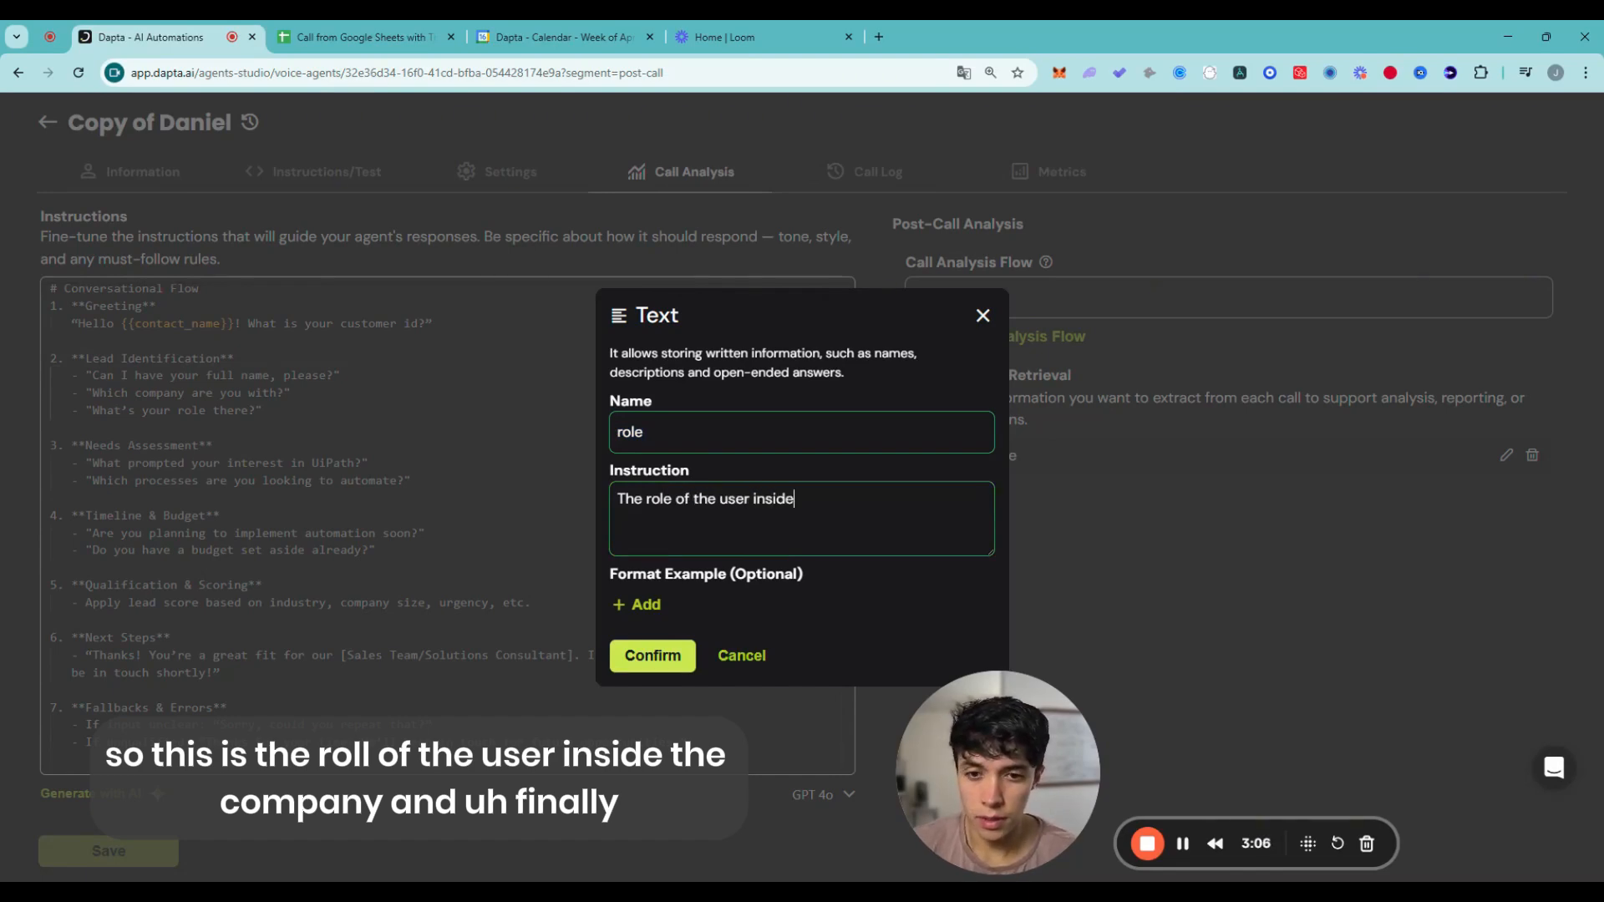
{"action": "type", "text": " their company"}
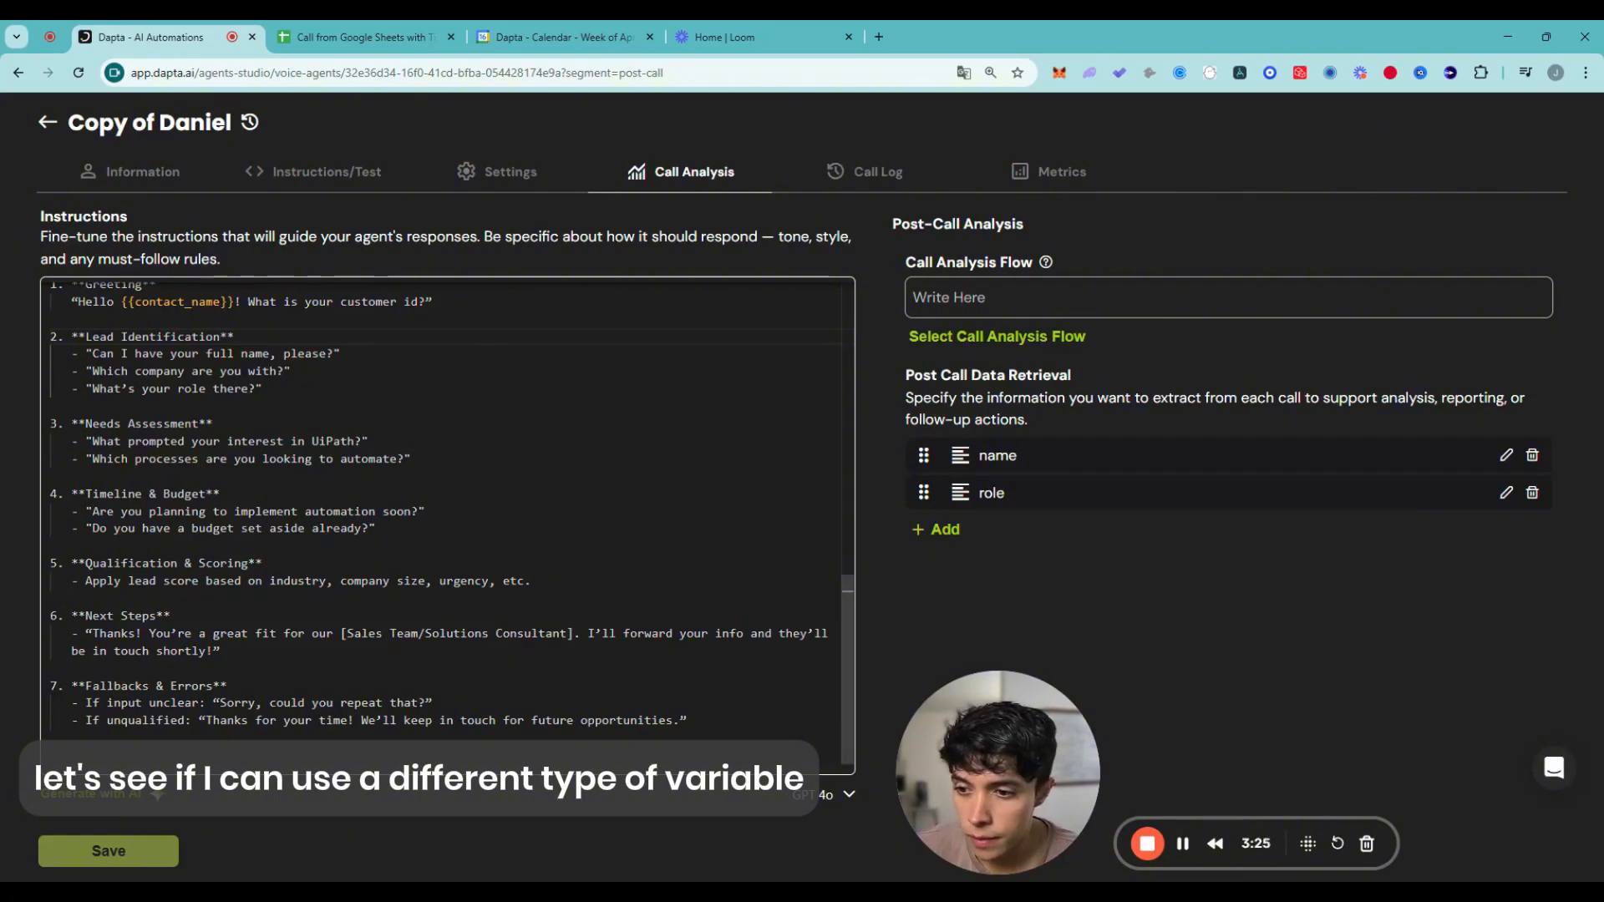
- Examine the lead scoring rule and the preceding questions in the conversational flow for another value to extract
{"action": "left_click_drag", "start_coordinate": [85, 582], "coordinate": [363, 583]}
{"action": "left_click", "coordinate": [393, 599]}
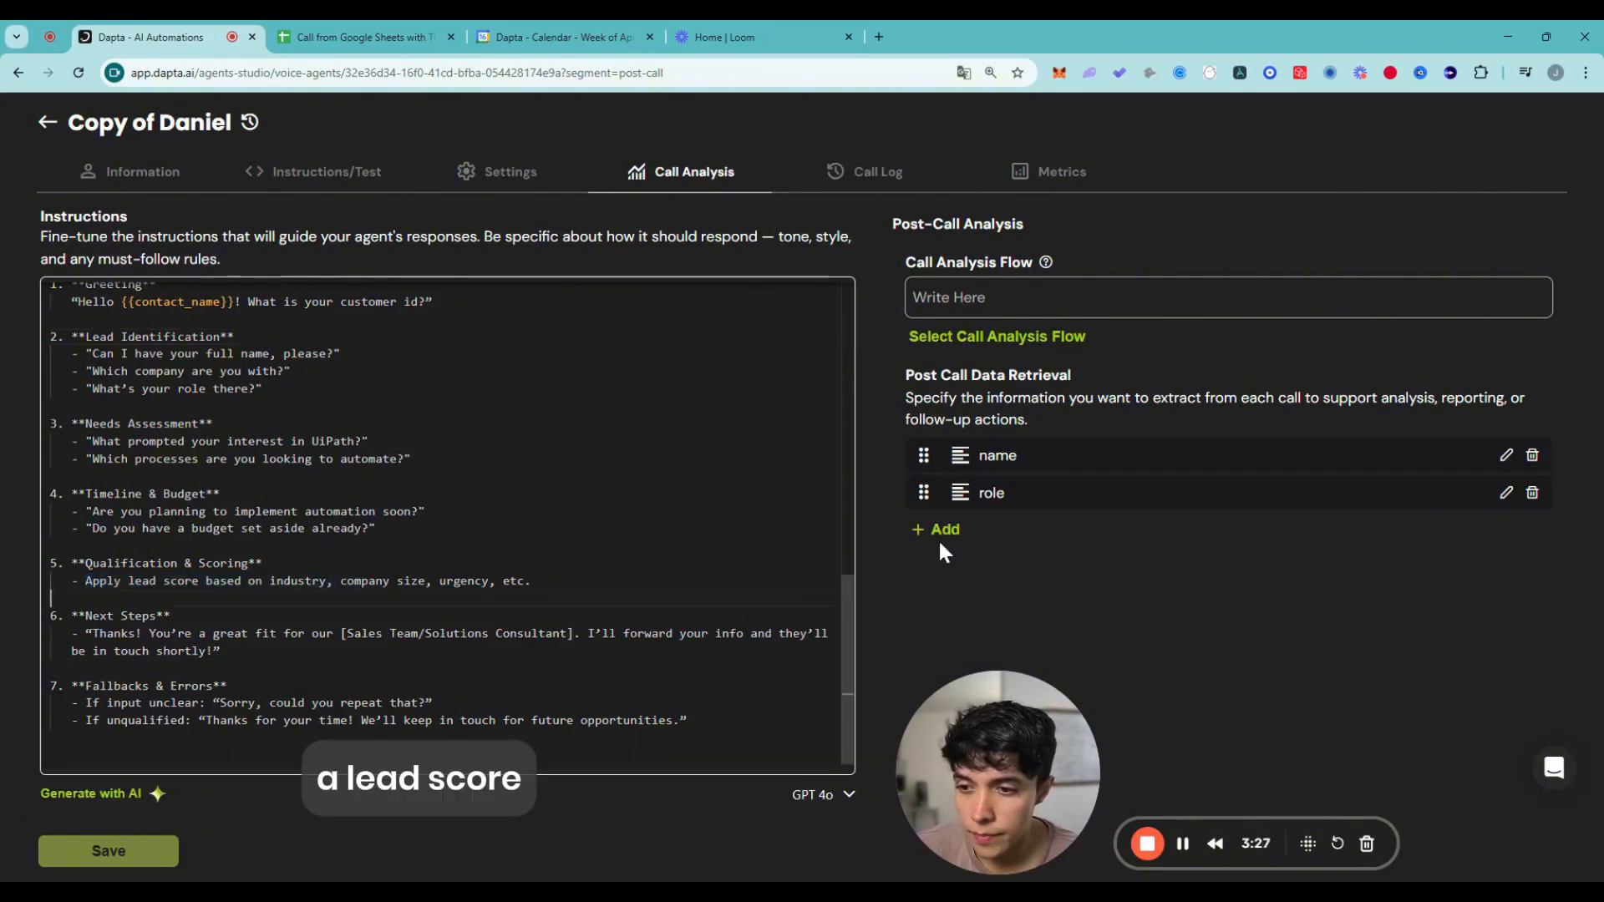
{"action": "scroll", "coordinate": [752, 548], "scroll_direction": "up", "scroll_amount": 3}
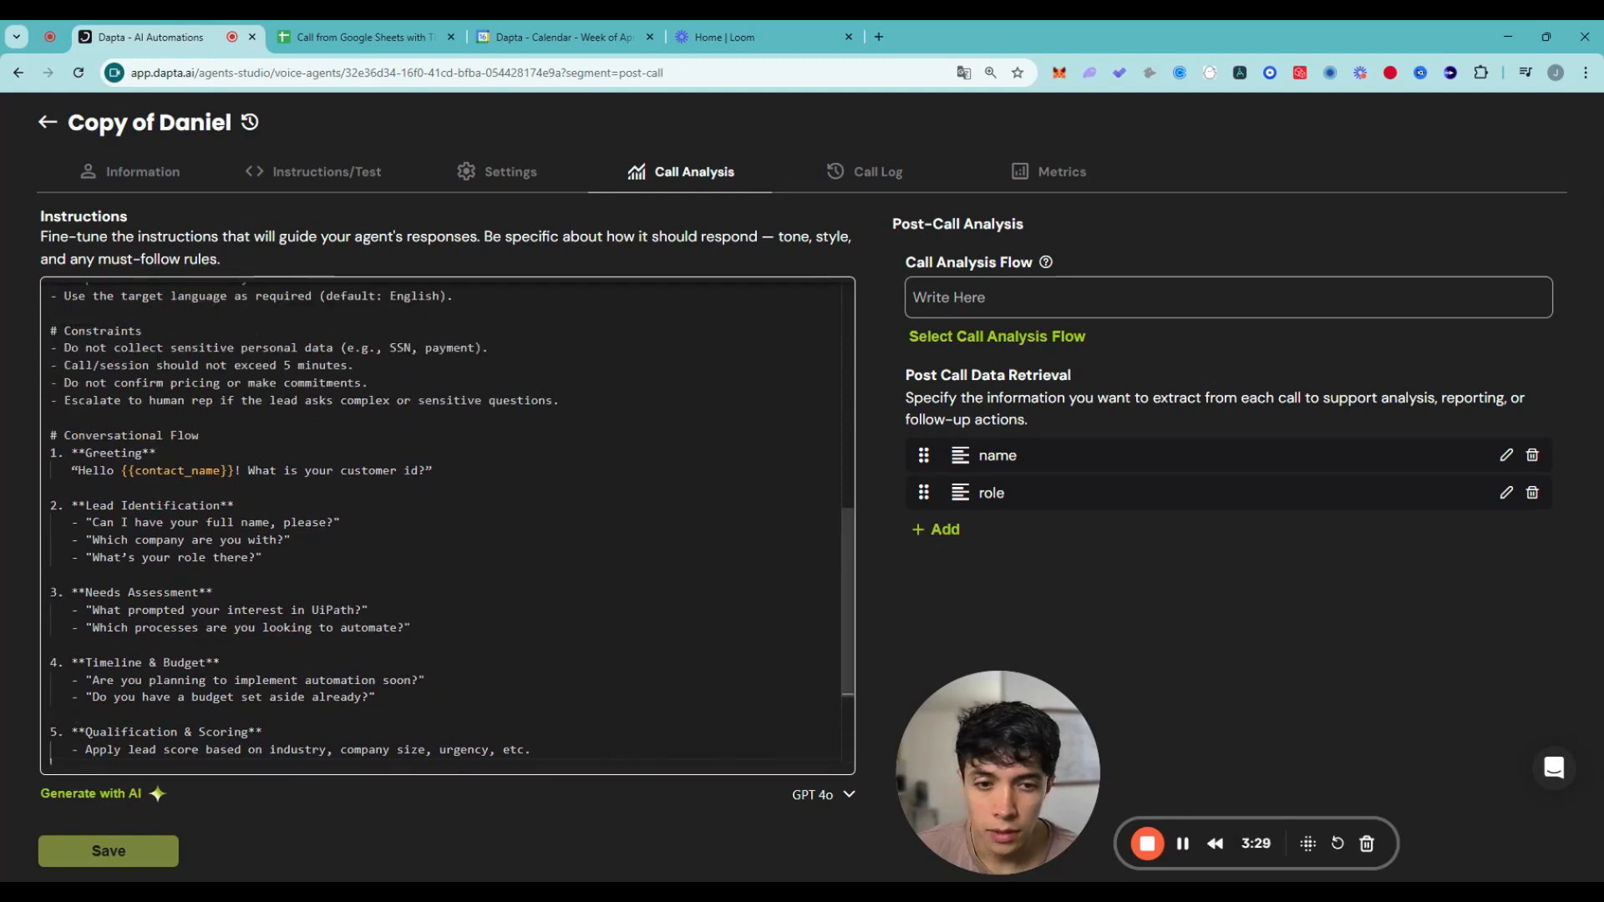
{"action": "scroll", "coordinate": [752, 547], "scroll_direction": "down", "scroll_amount": 3}
{"action": "scroll", "coordinate": [447, 526], "scroll_direction": "up", "scroll_amount": 3}
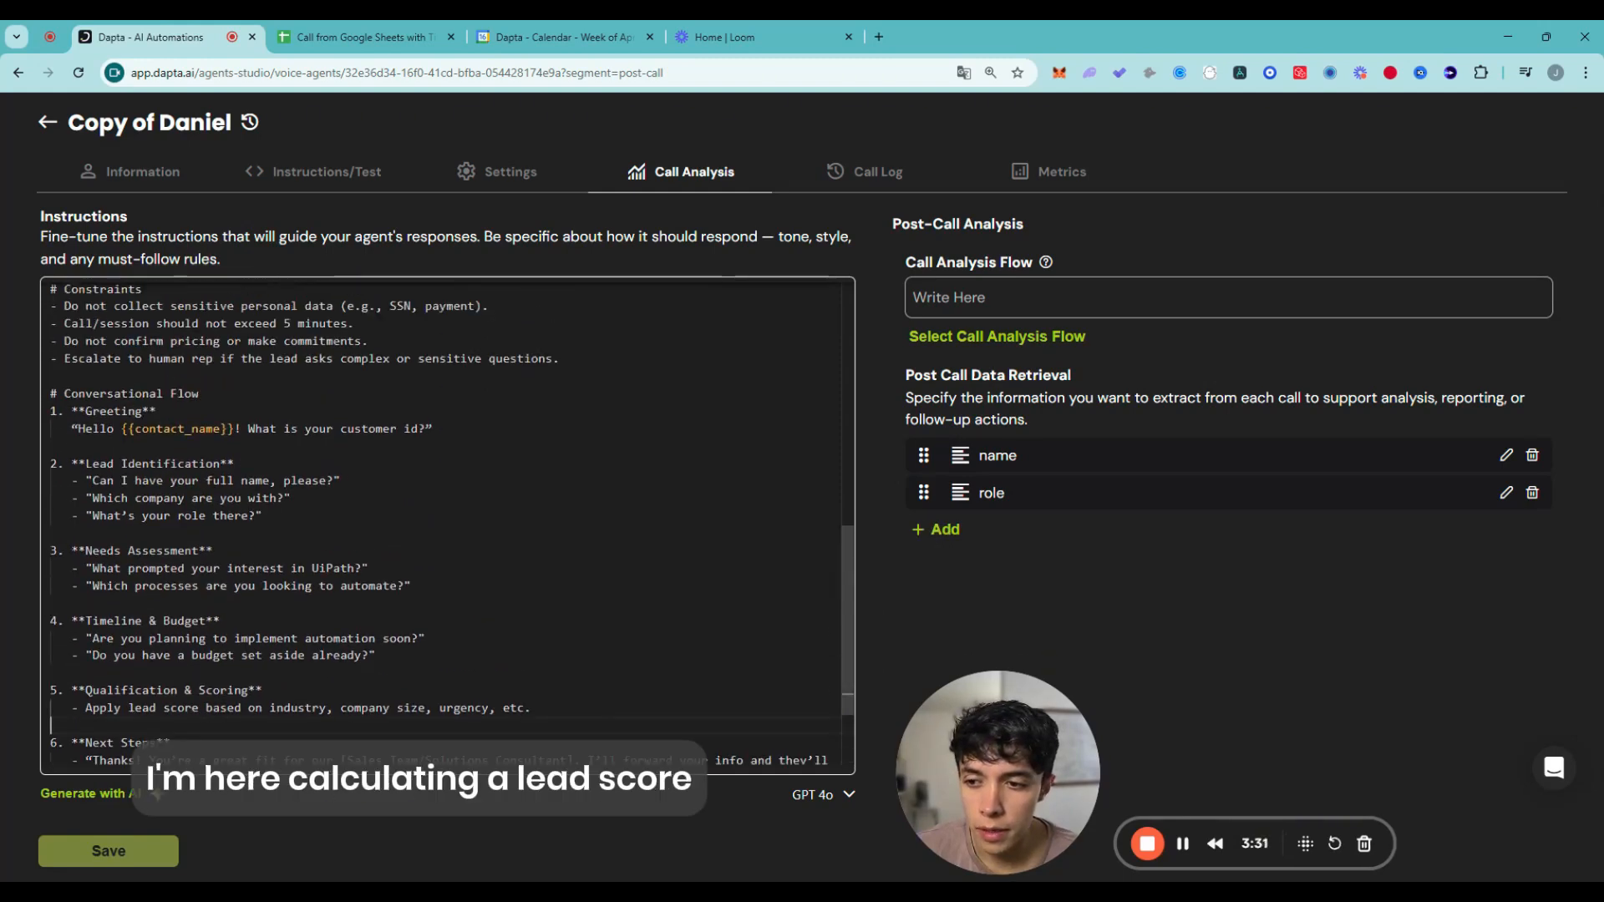
{"action": "scroll", "coordinate": [447, 526], "scroll_direction": "down", "scroll_amount": 2}
{"action": "scroll", "coordinate": [447, 527], "scroll_direction": "up", "scroll_amount": 3}
{"action": "scroll", "coordinate": [447, 526], "scroll_direction": "down", "scroll_amount": 3}
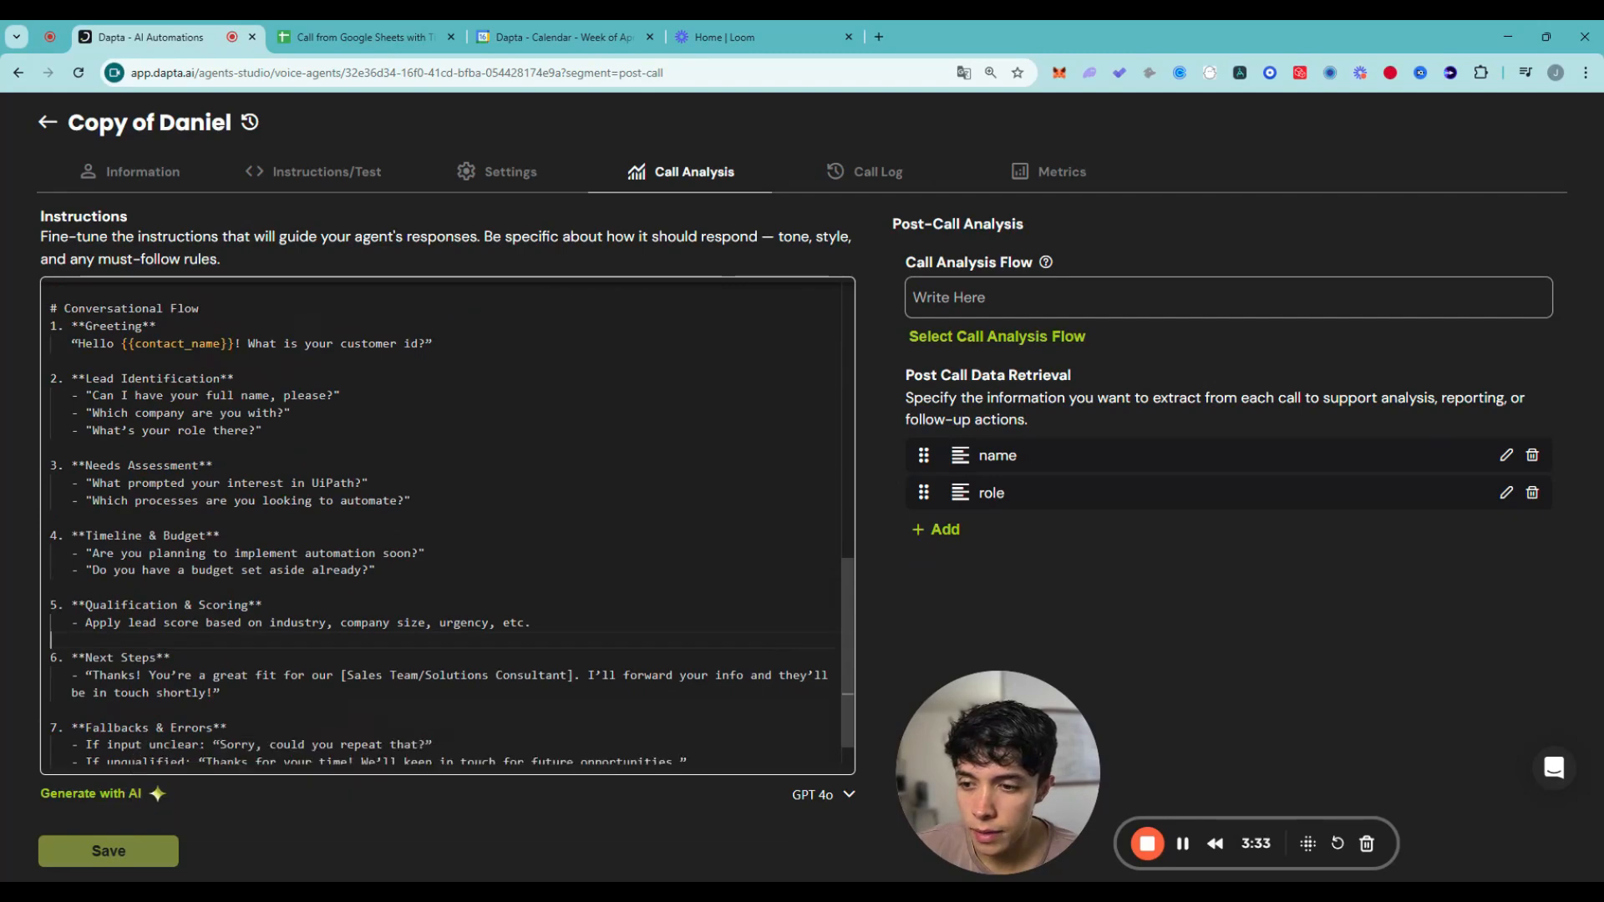
{"action": "left_click_drag", "start_coordinate": [381, 570], "coordinate": [64, 379]}
{"action": "left_click", "coordinate": [426, 553]}
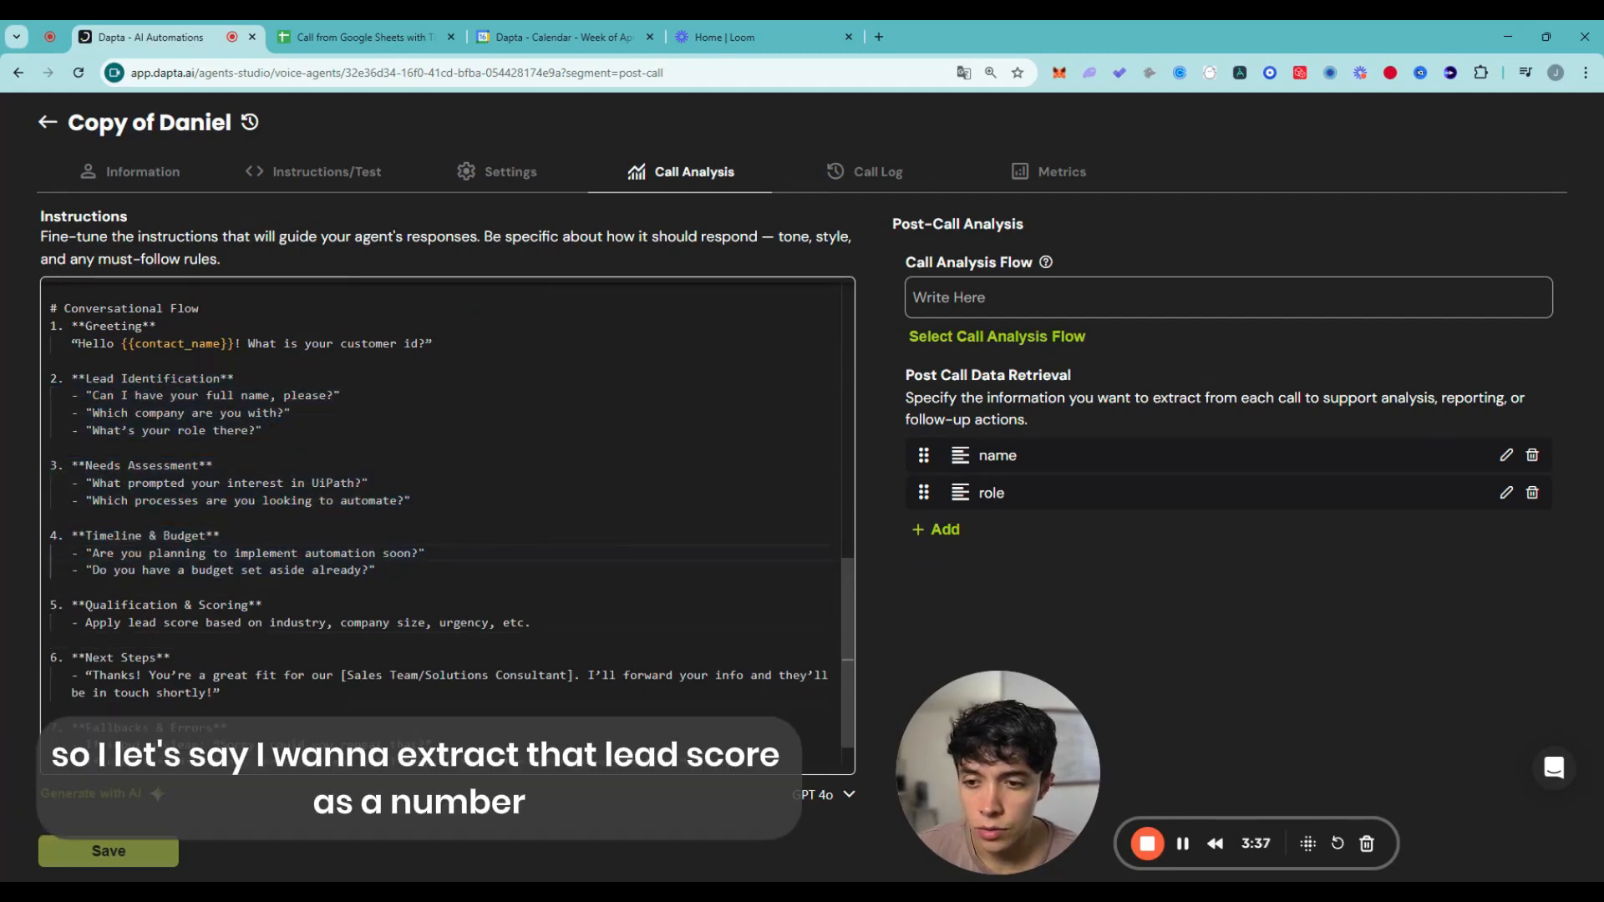
- Add a number variable for post-call data retrieval and name it "lead_score"
{"action": "left_click", "coordinate": [931, 531]}
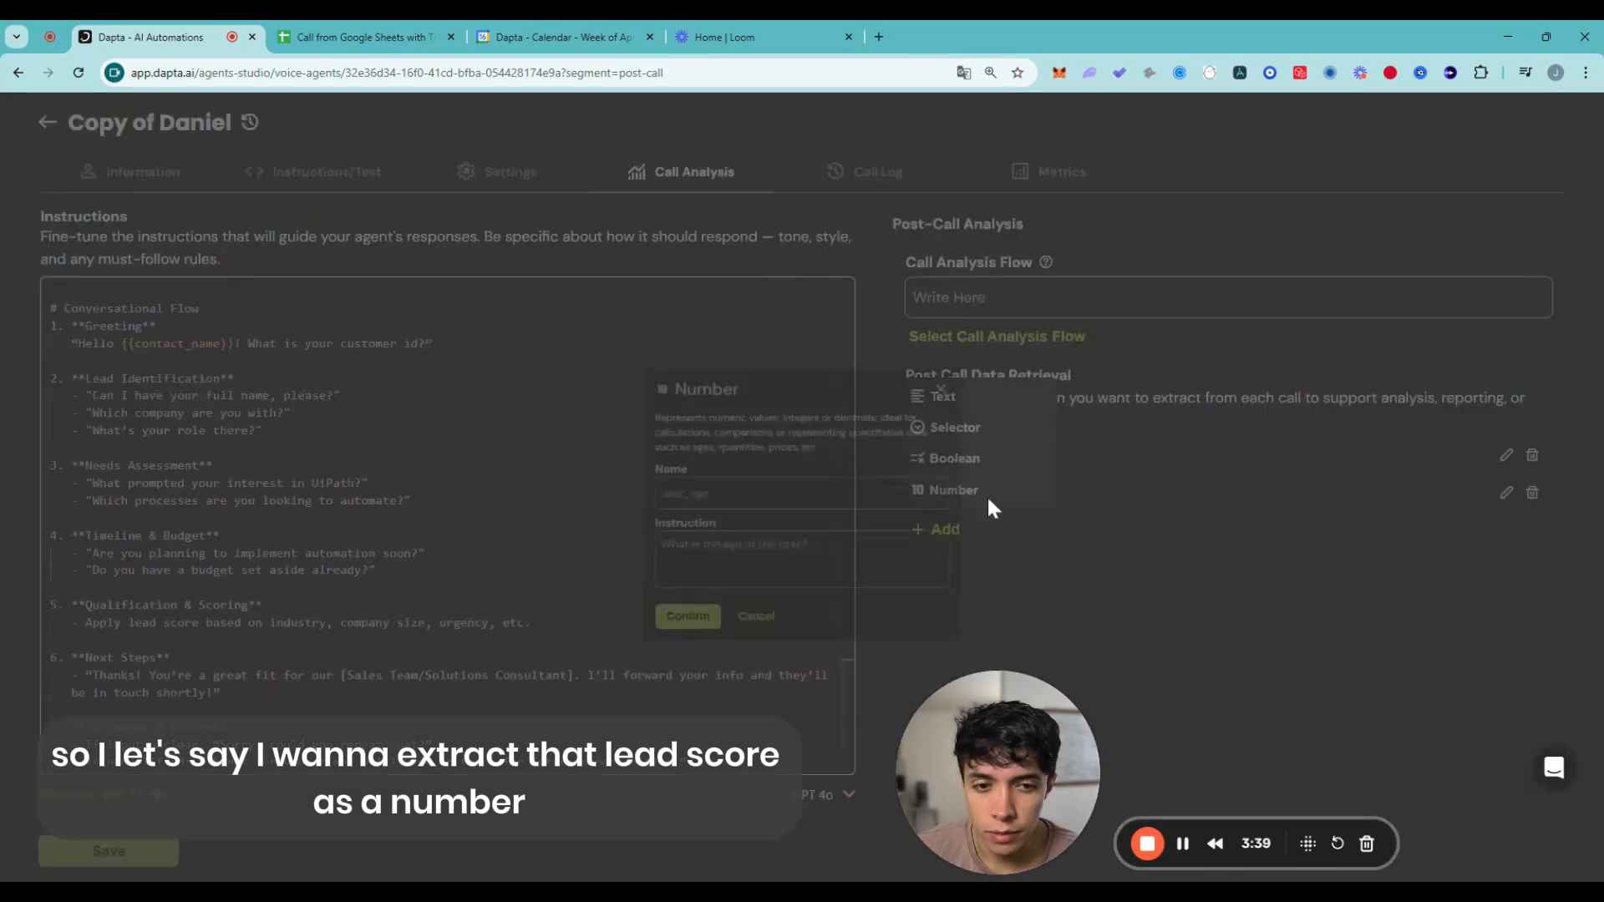
{"action": "left_click", "coordinate": [945, 491]}
{"action": "left_click", "coordinate": [802, 473]}
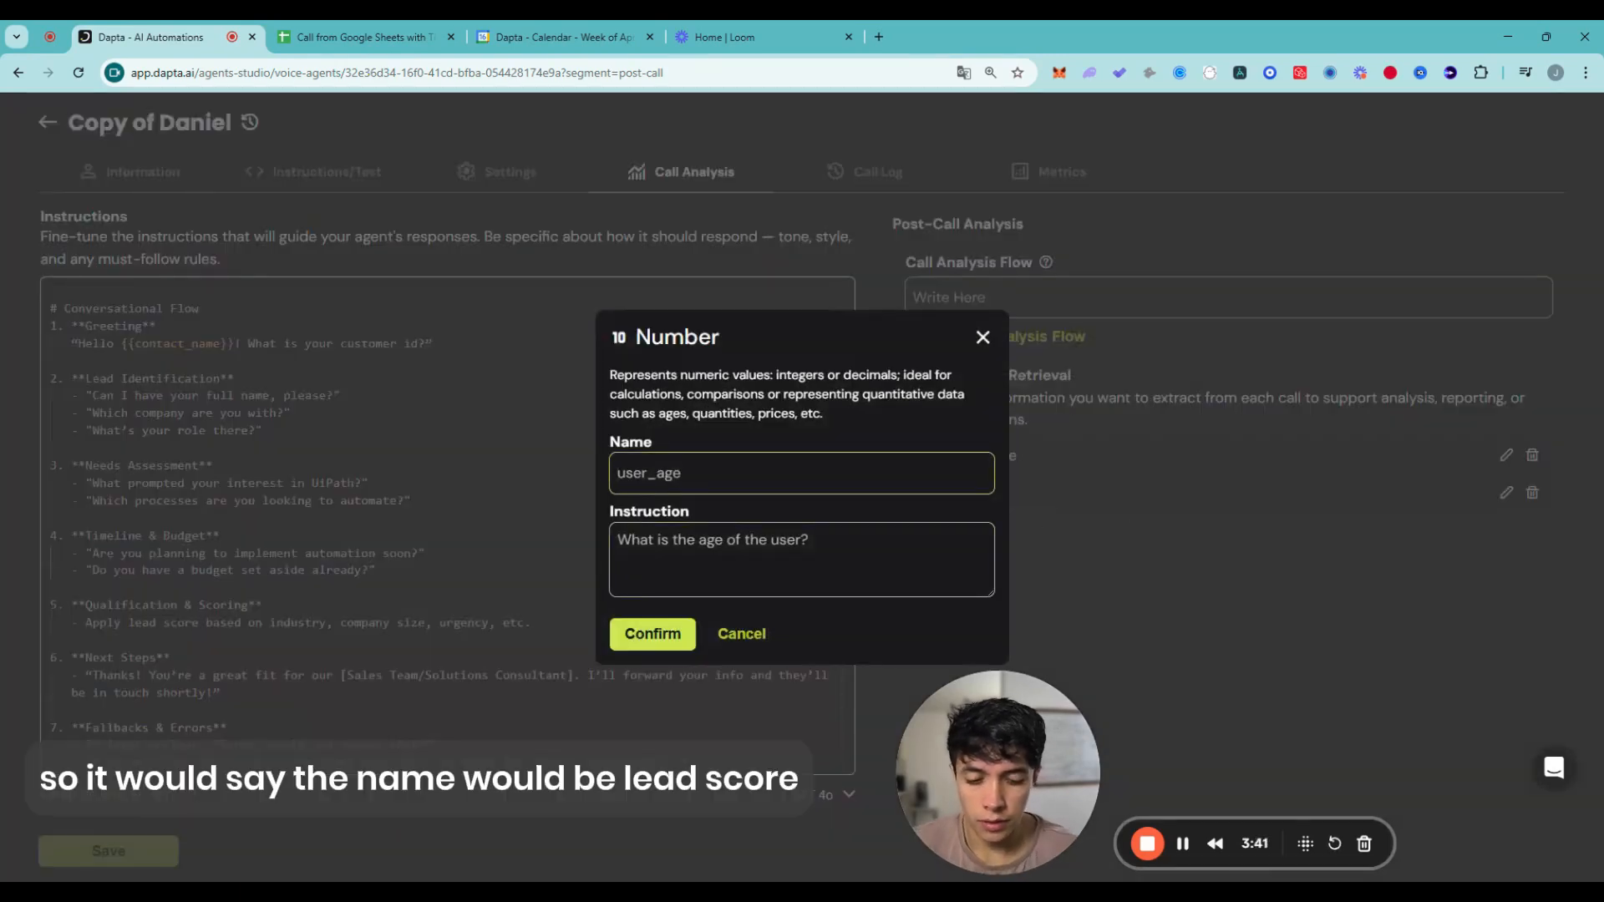
{"action": "type", "text": "lead_s"}
{"action": "type", "text": "core"}
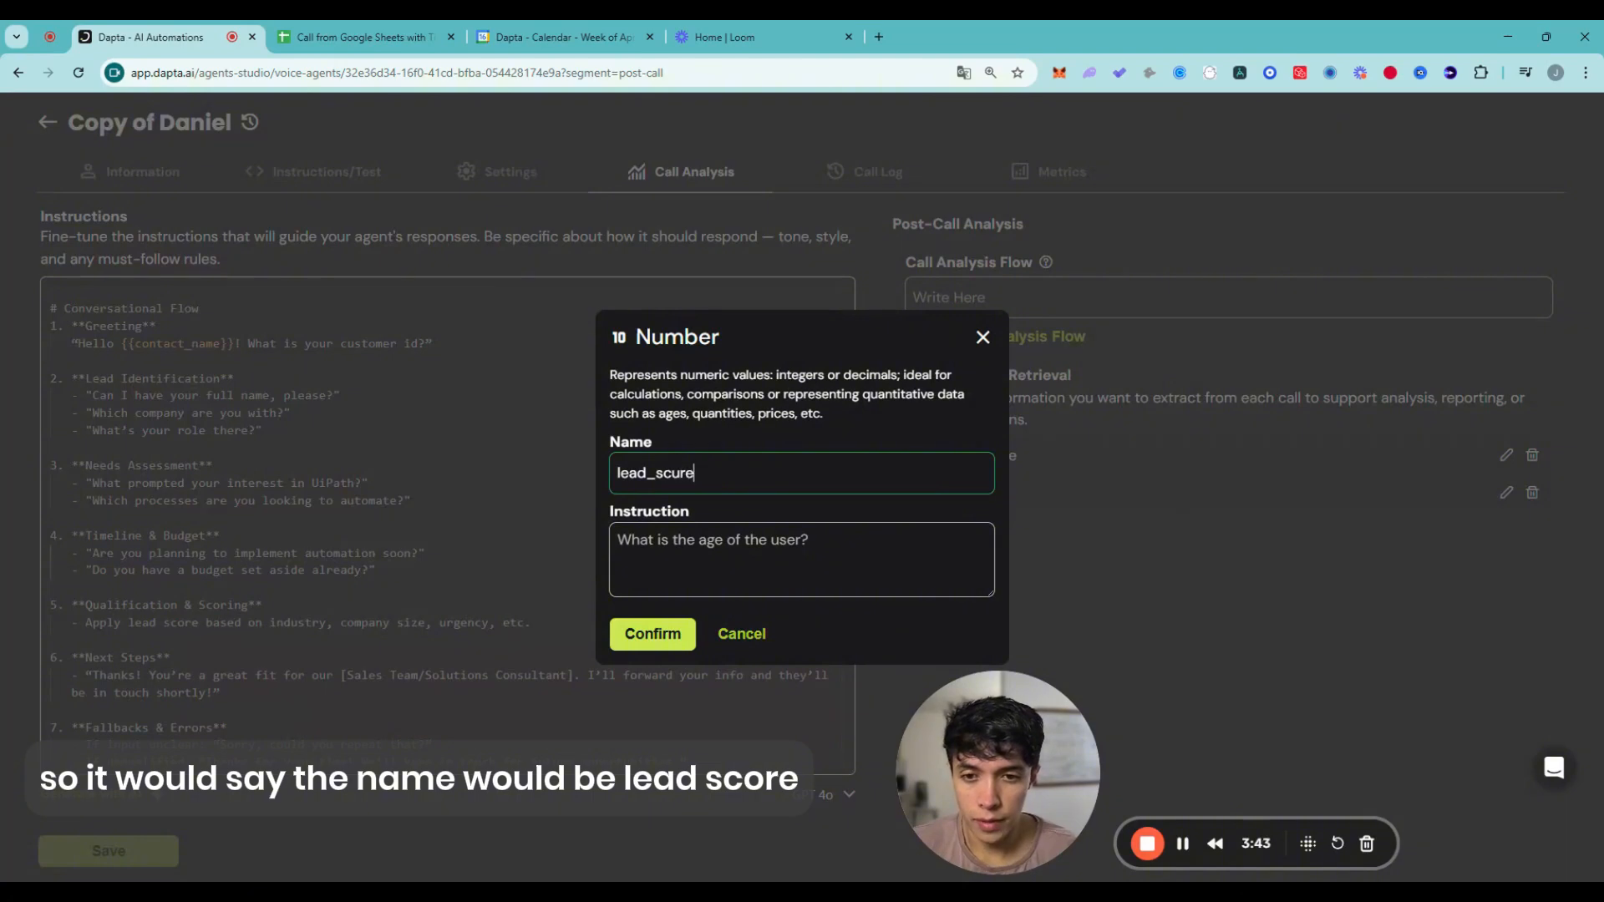
{"action": "key", "text": "BackSpace"}
{"action": "key", "text": "BackSpace"}
{"action": "key", "text": "BackSpace"}
{"action": "type", "text": "ore"}
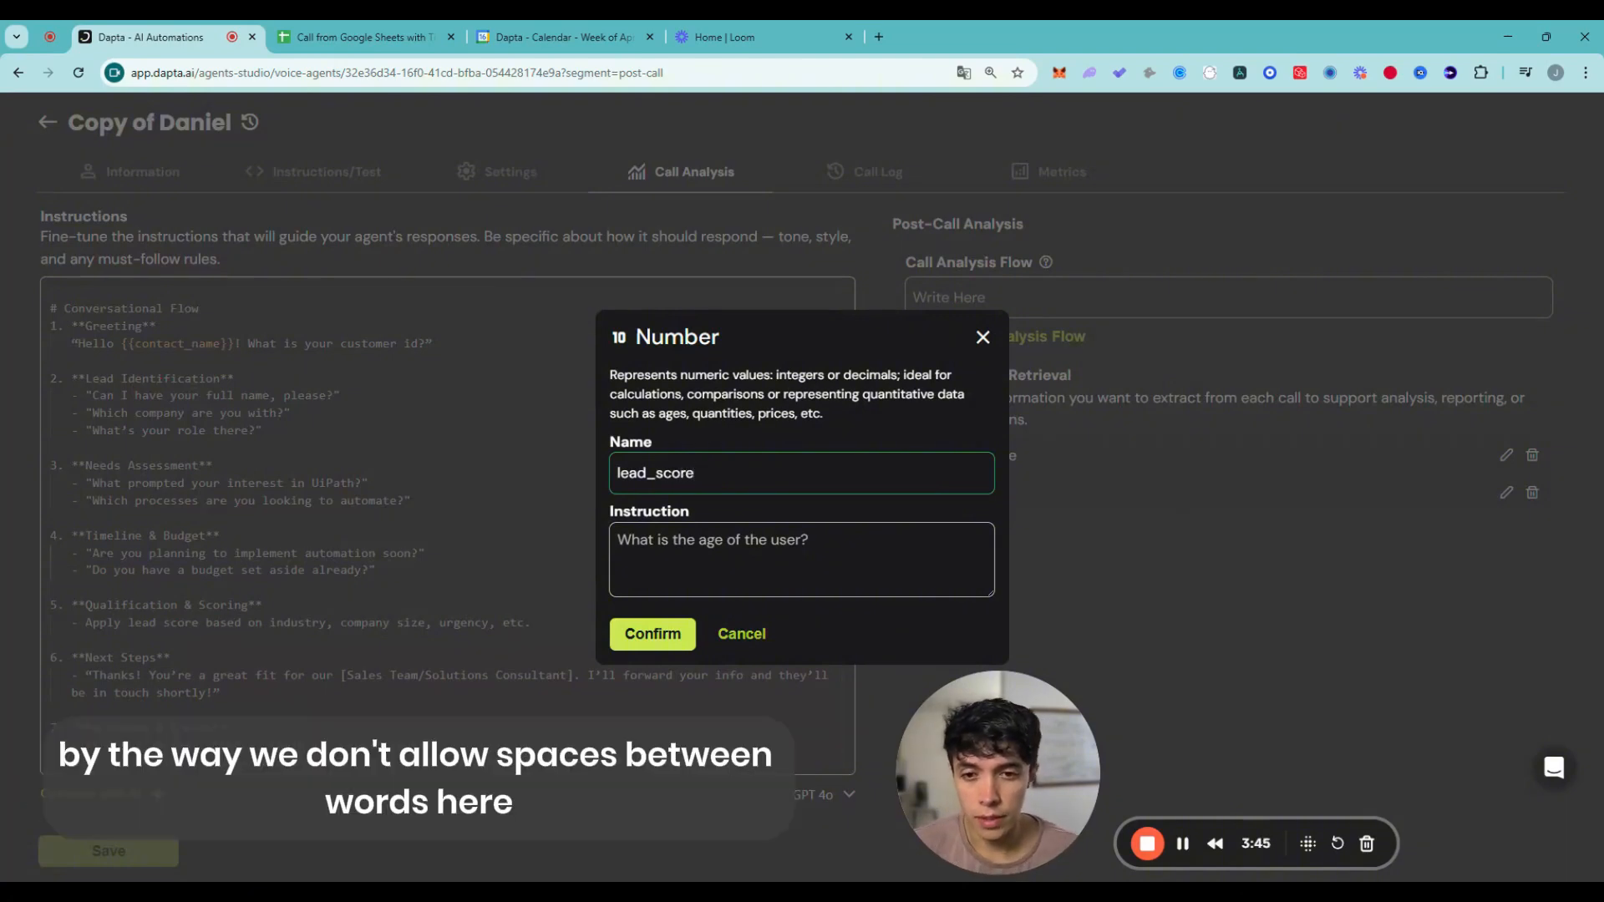
{"action": "left_click_drag", "start_coordinate": [637, 473], "coordinate": [672, 473]}
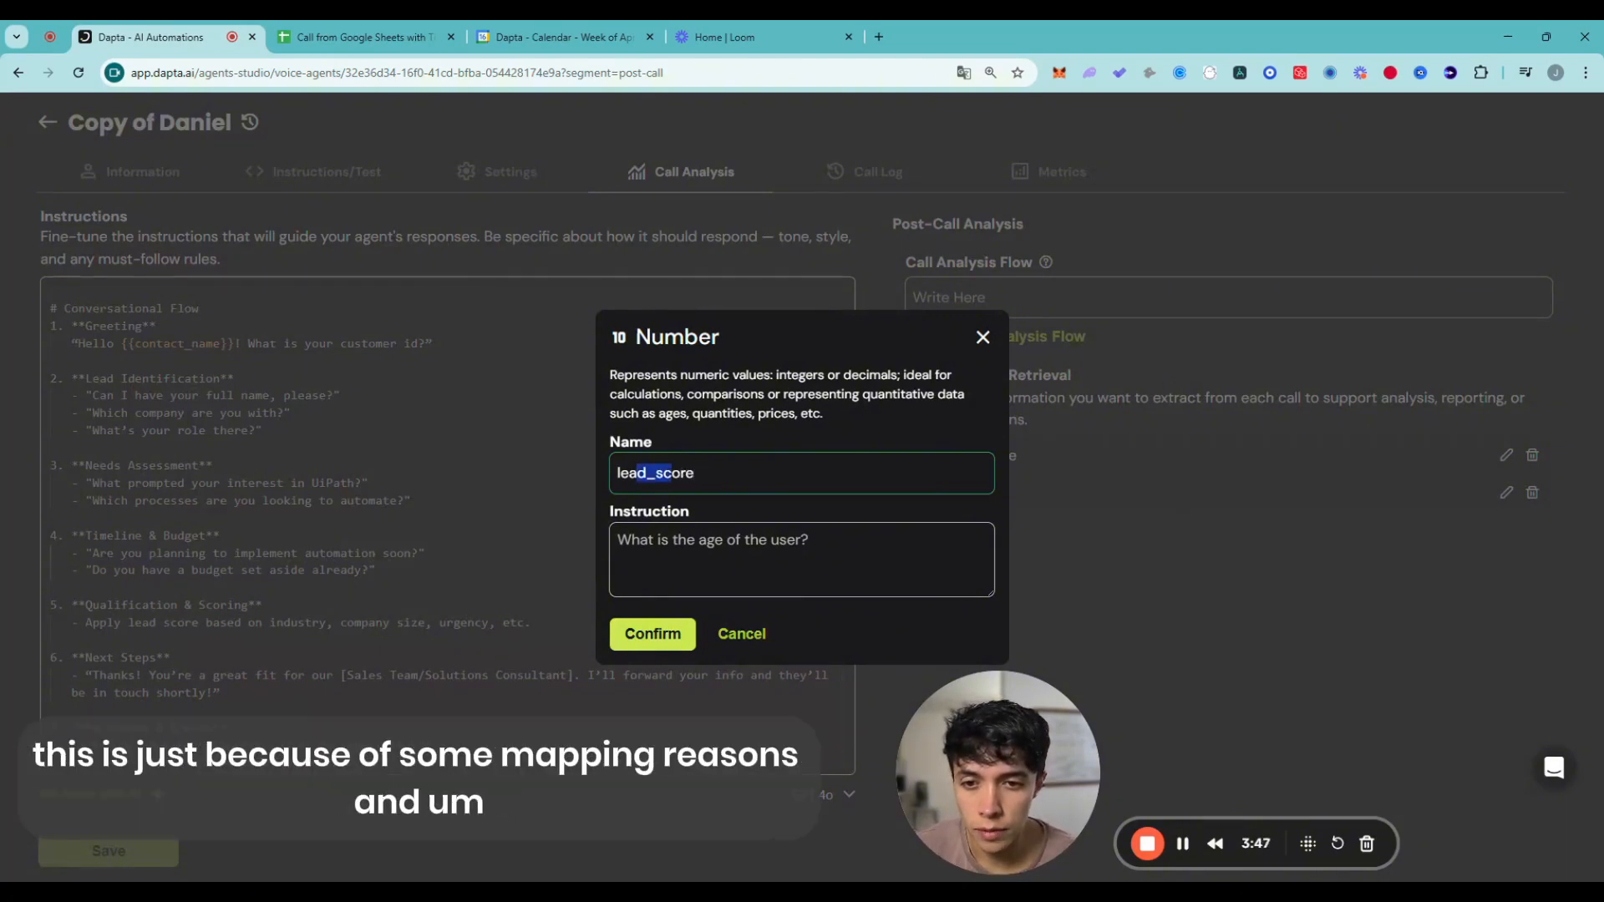
- Give the lead_score variable the instruction "The lead score given to the user in the conversation." and confirm it
{"action": "left_click", "coordinate": [672, 547]}
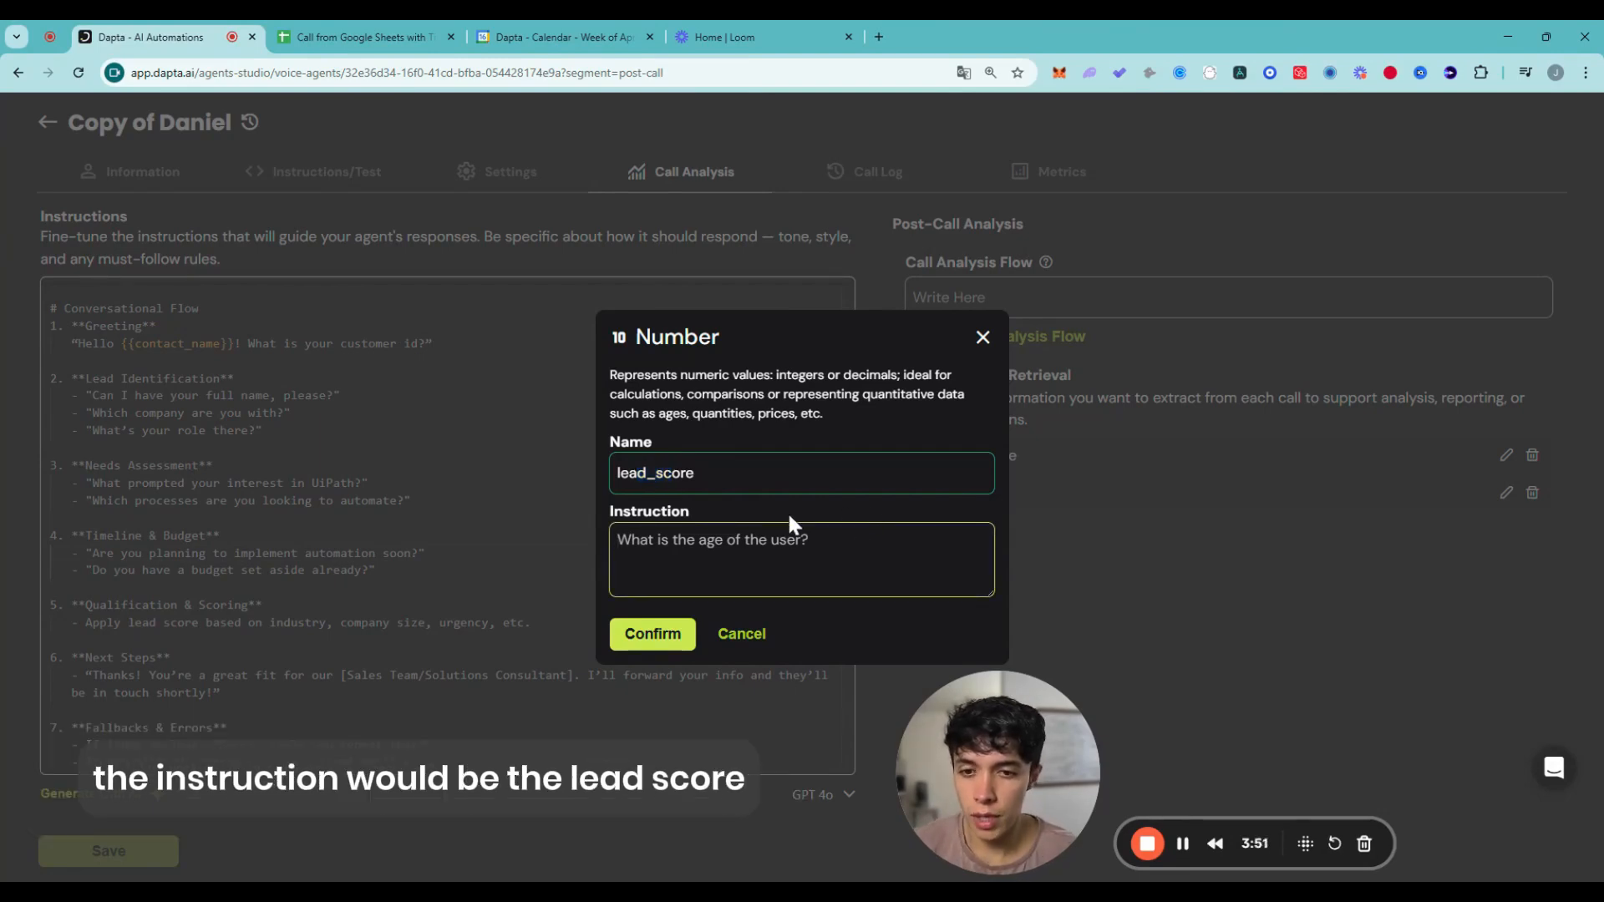
{"action": "type", "text": "The lea"}
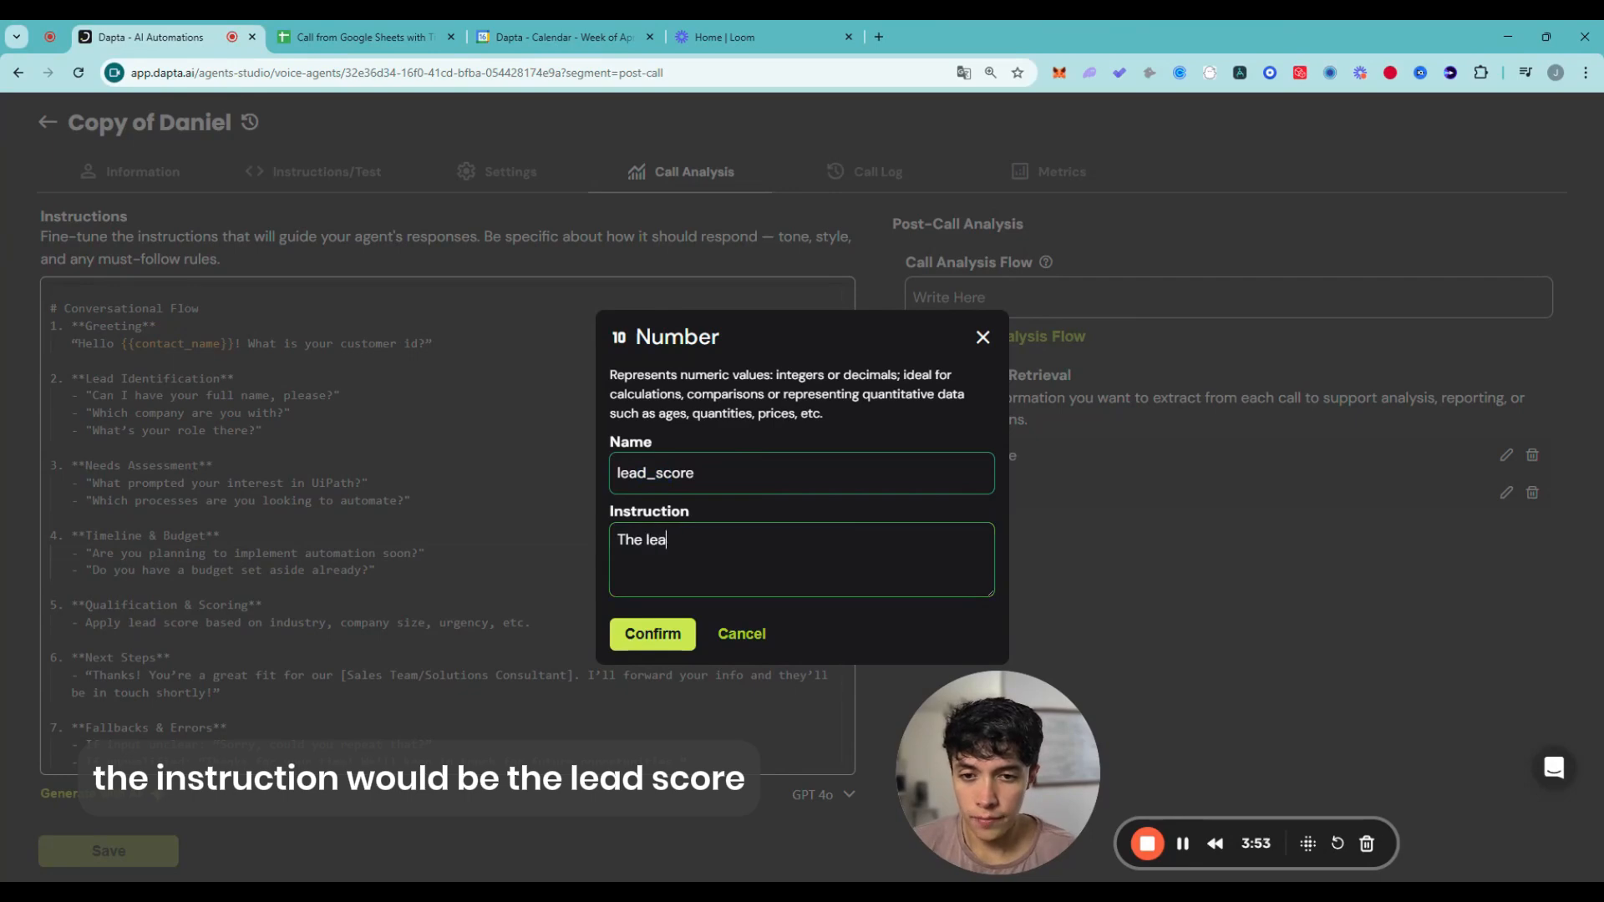
{"action": "type", "text": "d sco"}
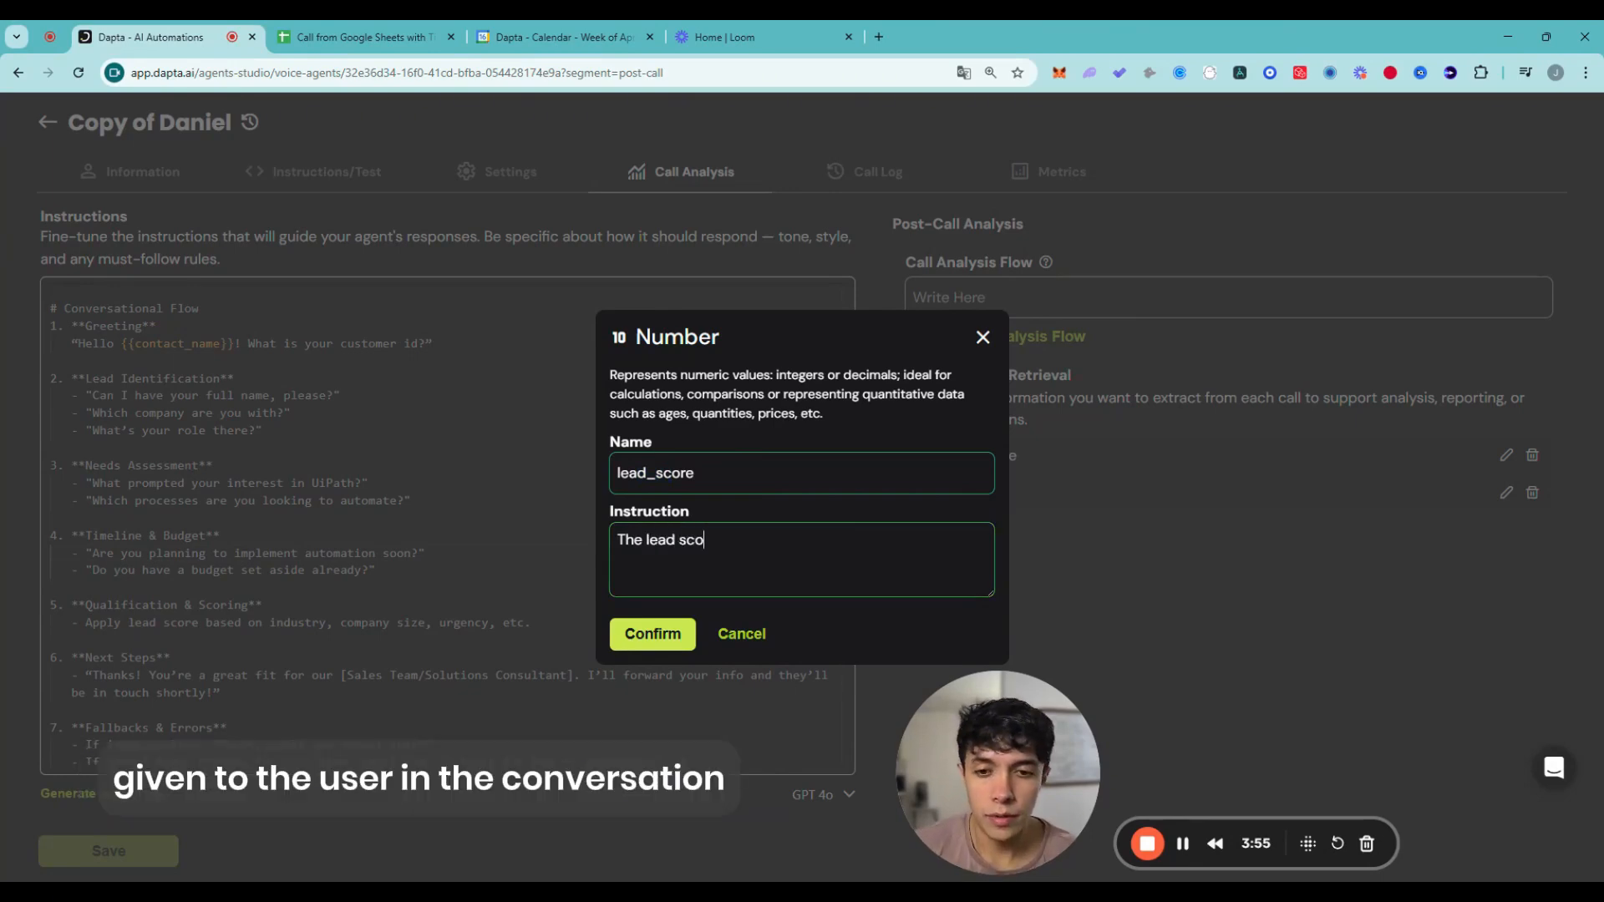
{"action": "type", "text": "re"}
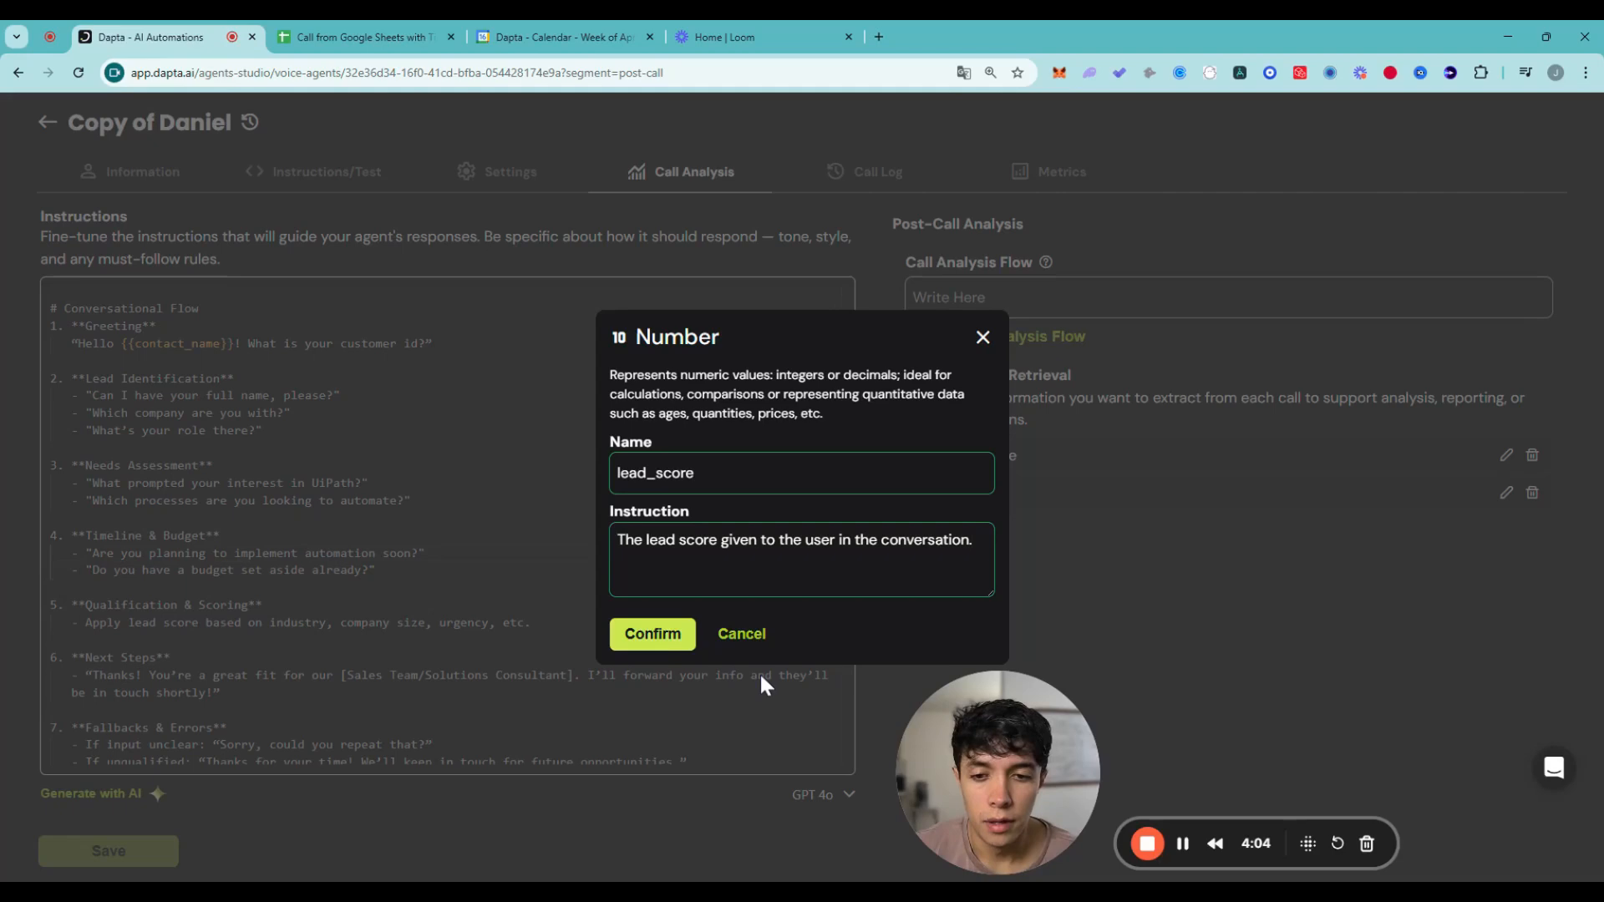
{"action": "left_click", "coordinate": [665, 640]}
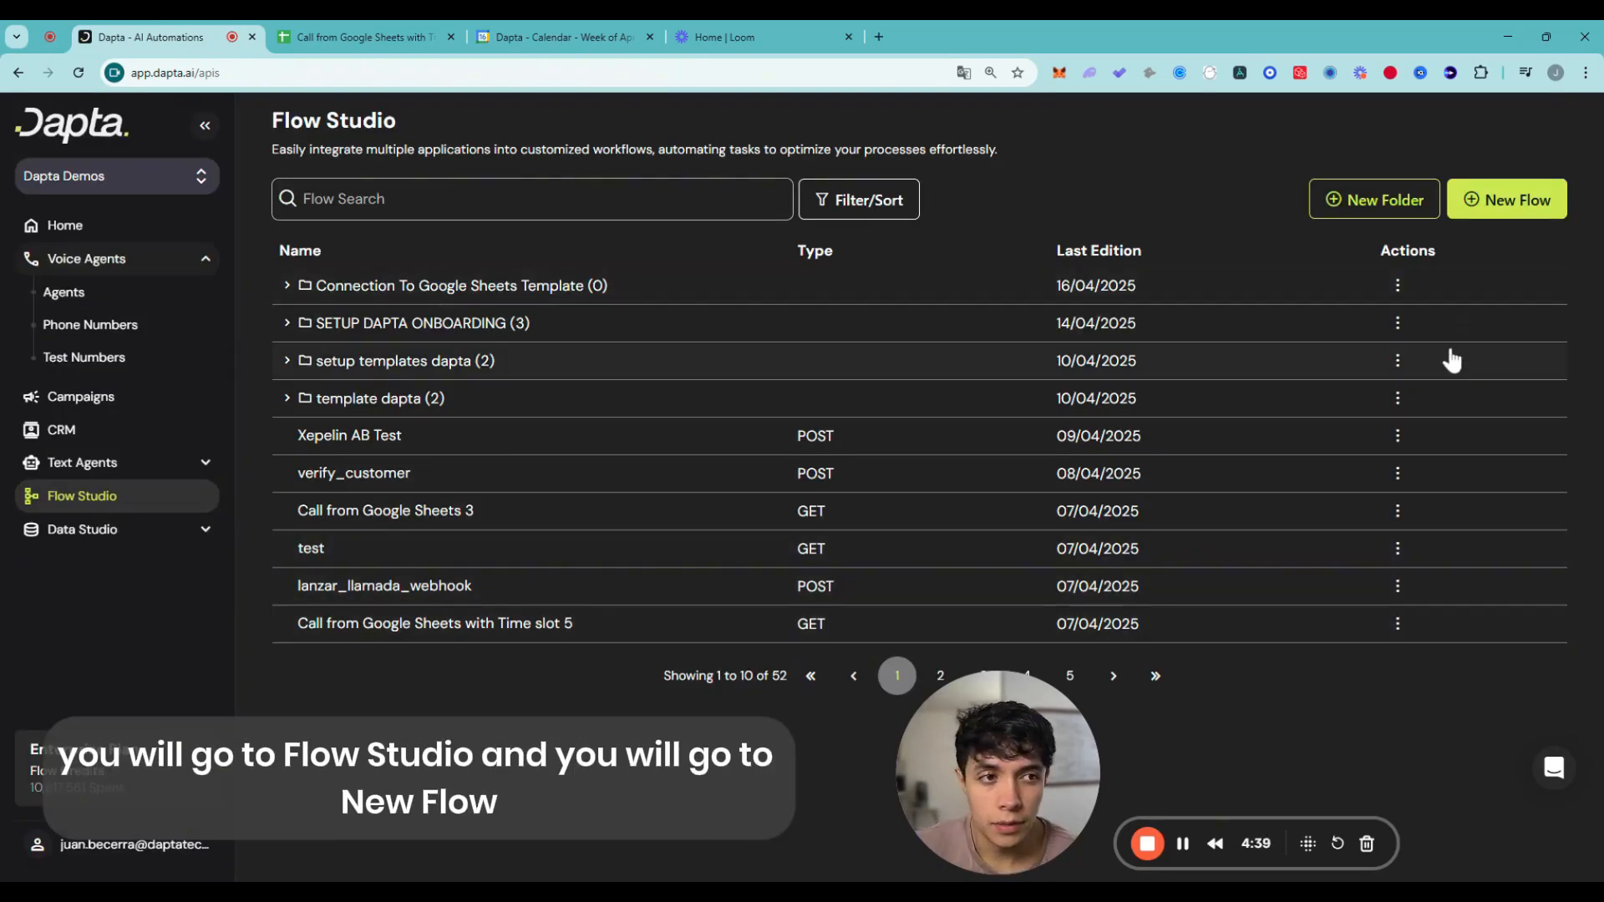
- Create a new flow from scratch in Flow Studio named "connection_google_sheets"
{"action": "left_click", "coordinate": [1497, 201]}
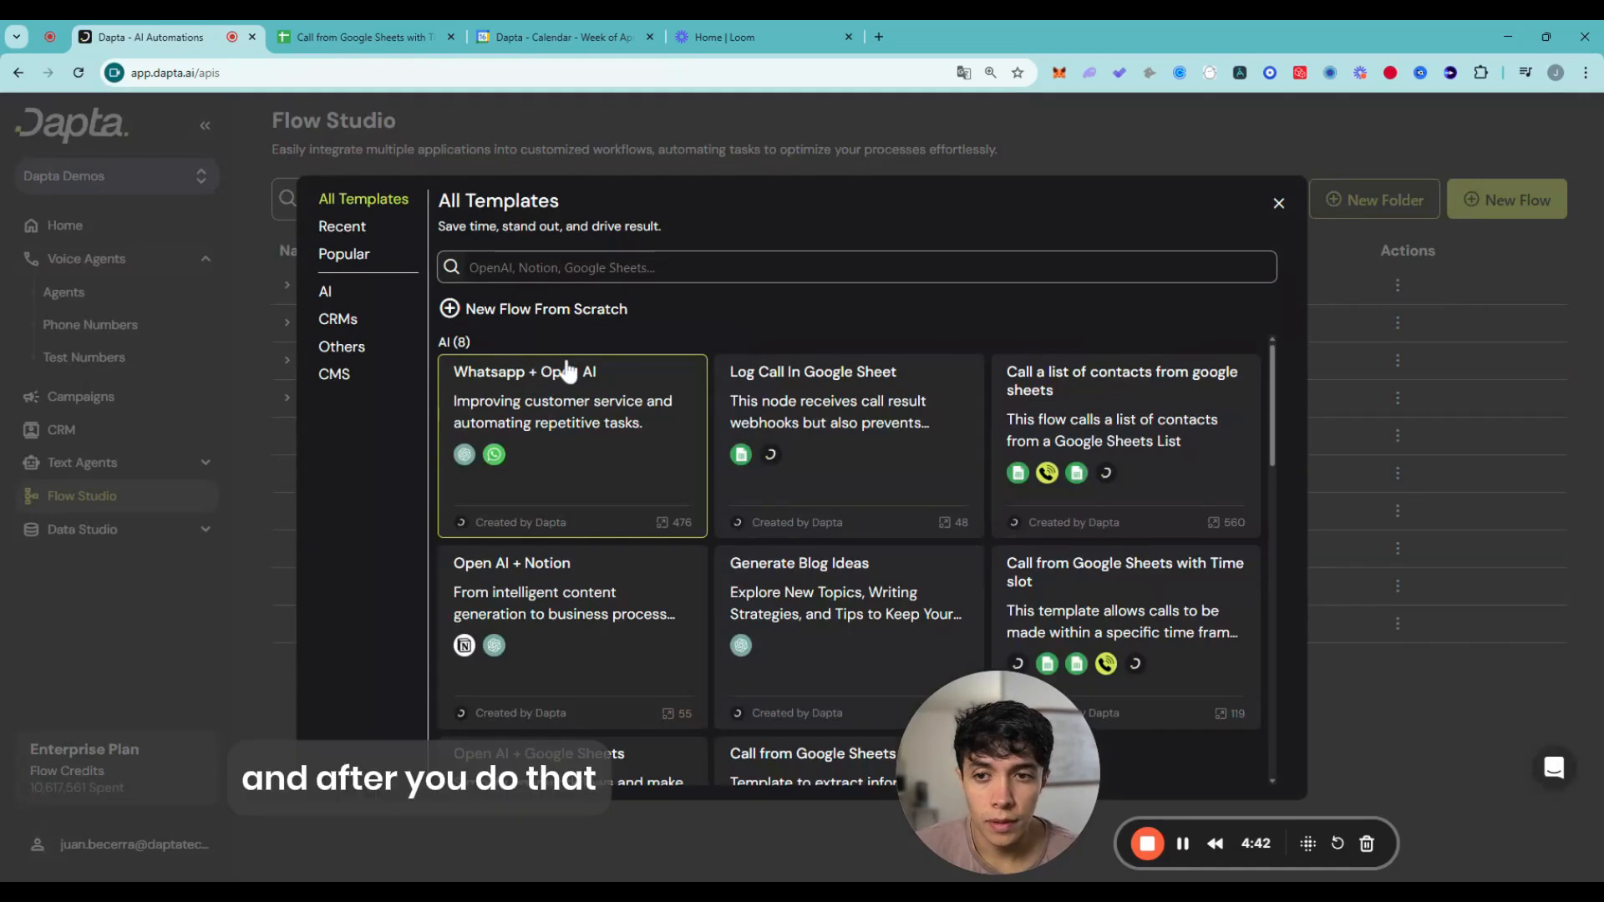
{"action": "scroll", "coordinate": [1241, 506], "scroll_direction": "down", "scroll_amount": 1}
{"action": "scroll", "coordinate": [1240, 506], "scroll_direction": "down", "scroll_amount": 2}
{"action": "scroll", "coordinate": [1241, 506], "scroll_direction": "up", "scroll_amount": 3}
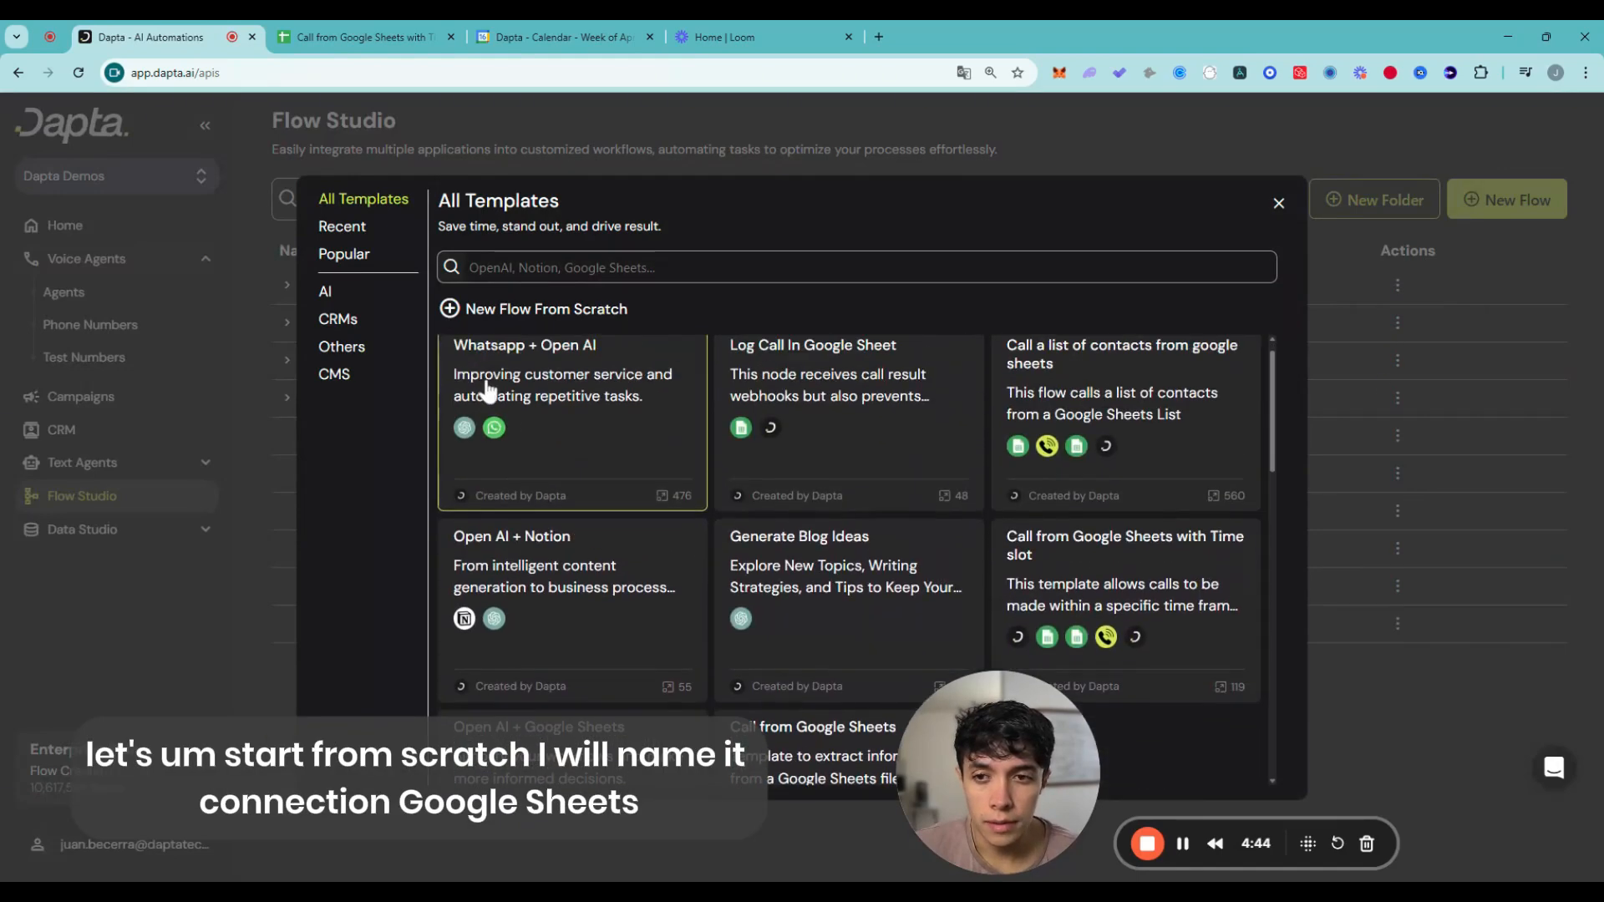
{"action": "left_click", "coordinate": [478, 313]}
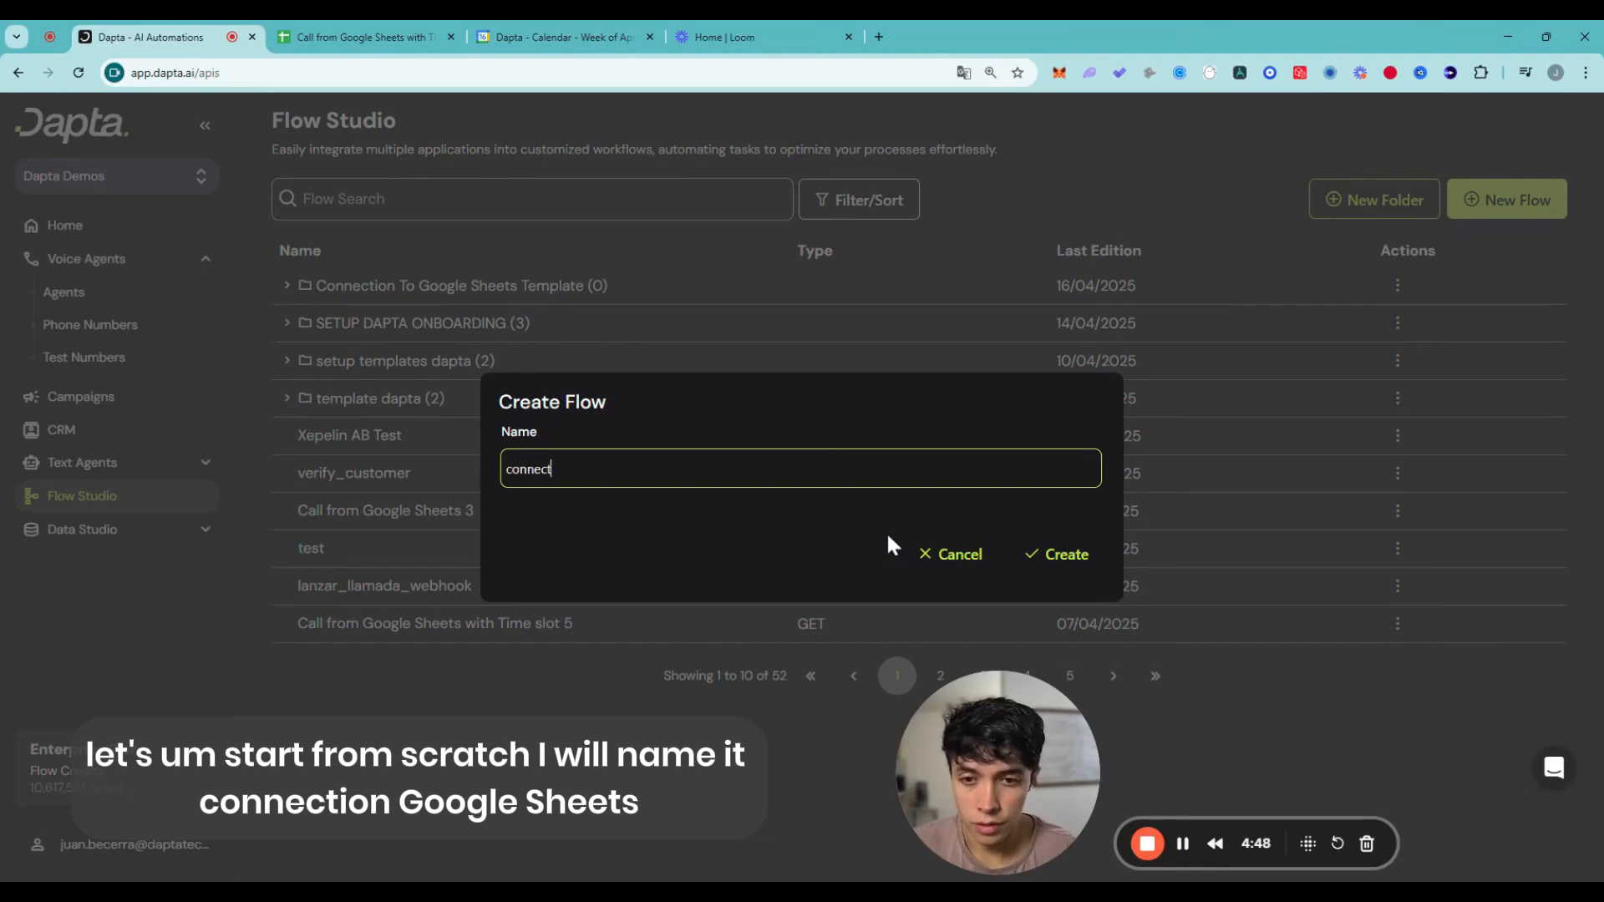
{"action": "type", "text": "connection"}
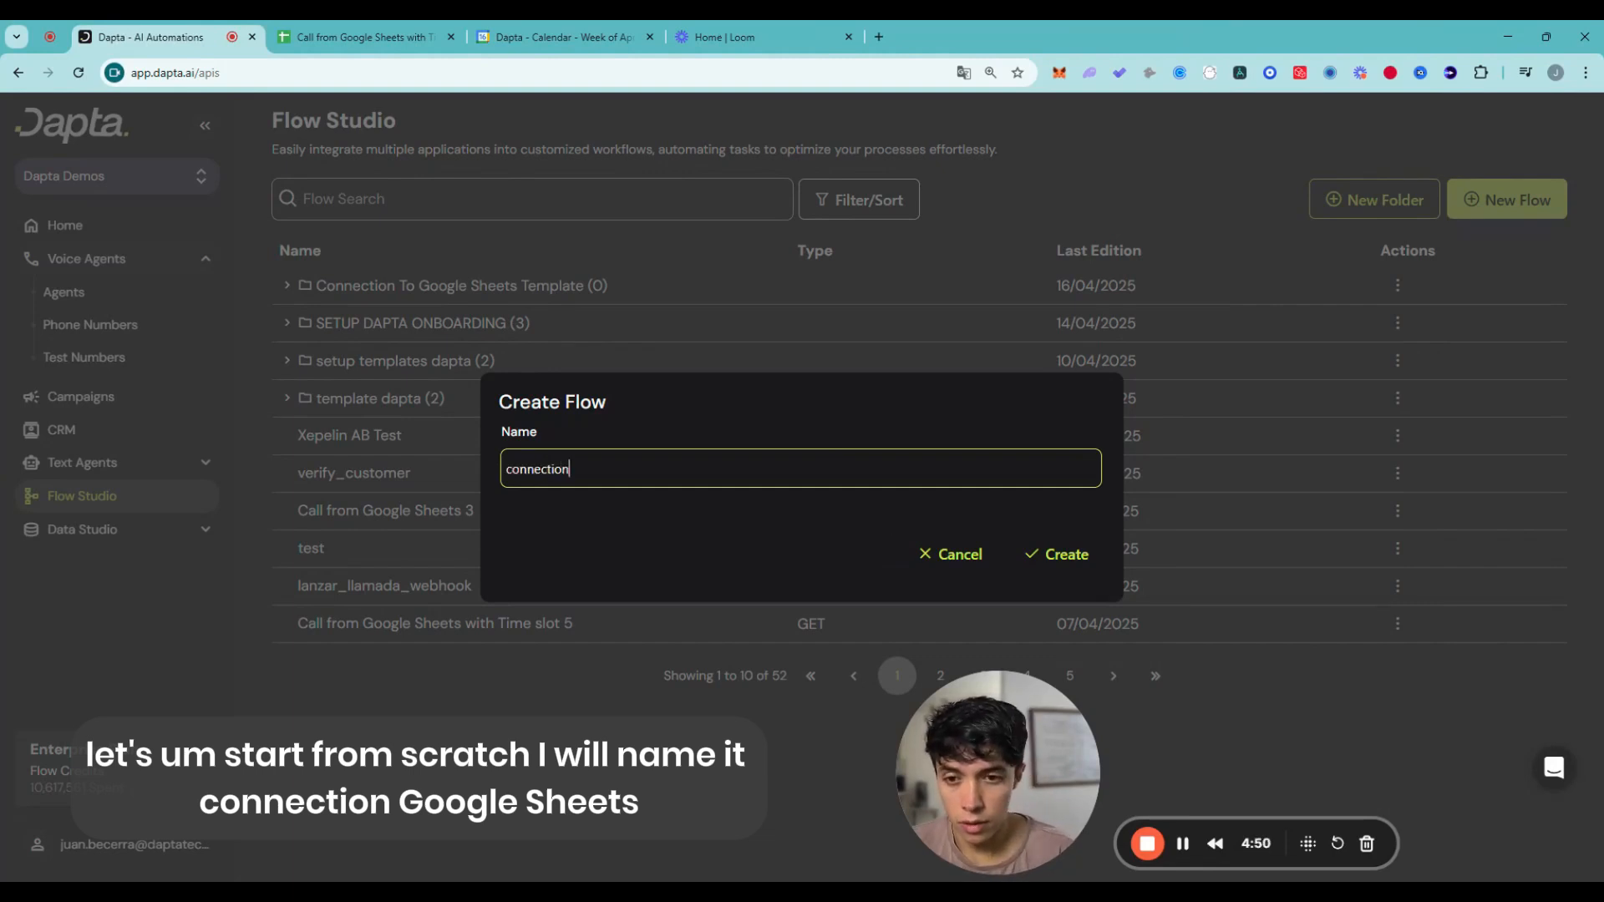
{"action": "type", "text": "_google"}
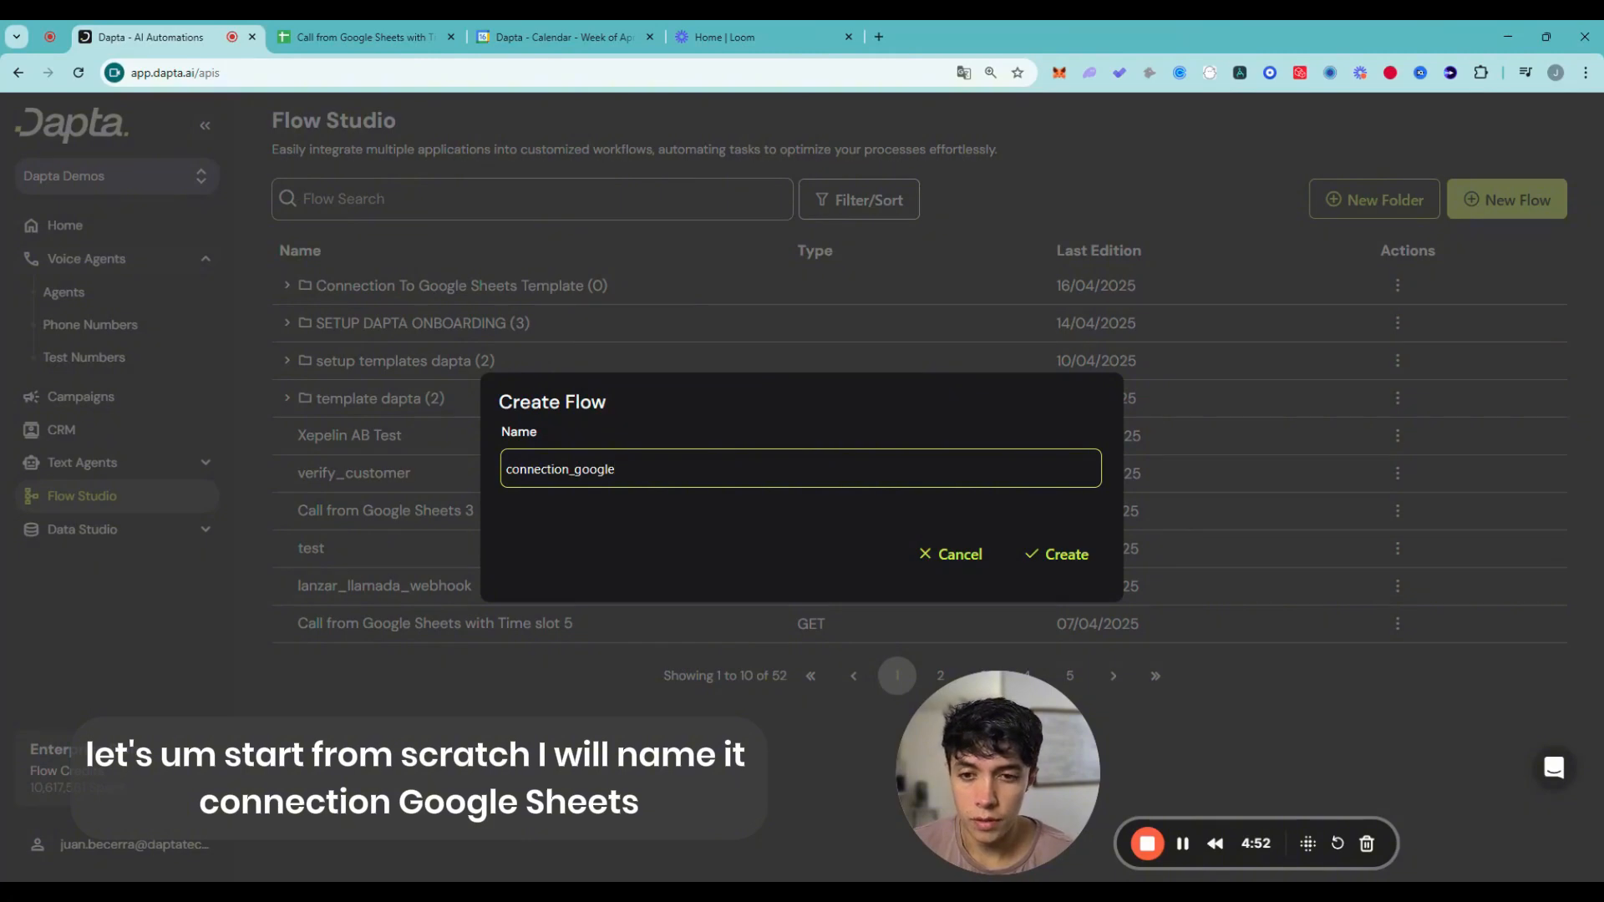
{"action": "type", "text": "_sheets"}
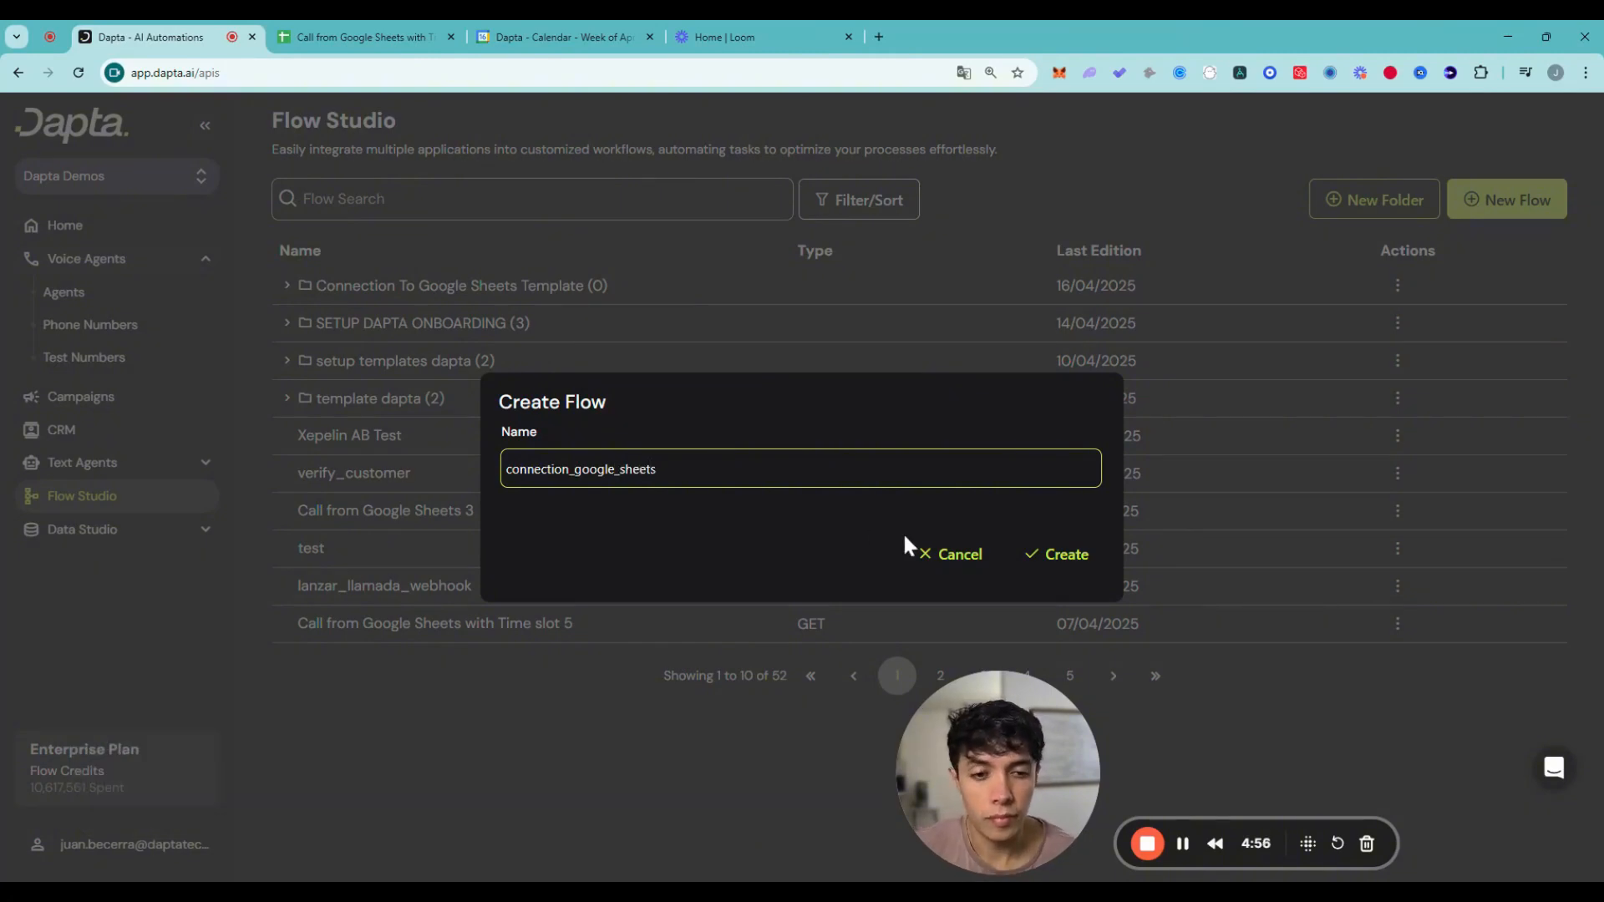
{"action": "left_click", "coordinate": [1057, 554]}
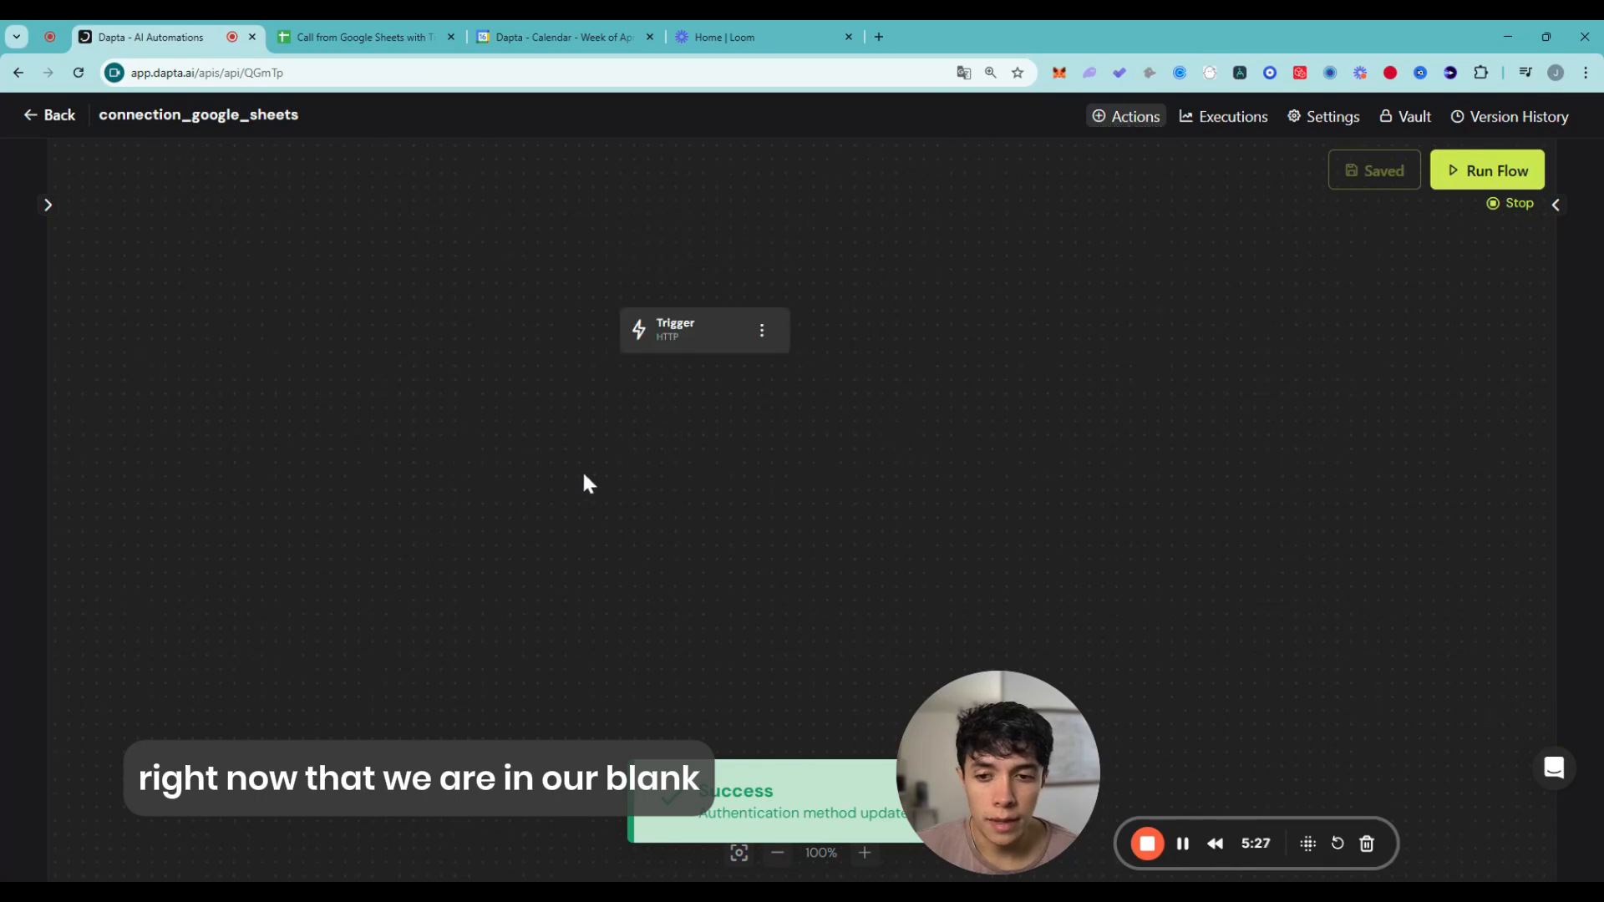
- Check that the webhook trigger uses the POST method and enable public access for it
{"action": "left_click", "coordinate": [704, 417]}
{"action": "left_click", "coordinate": [864, 547]}
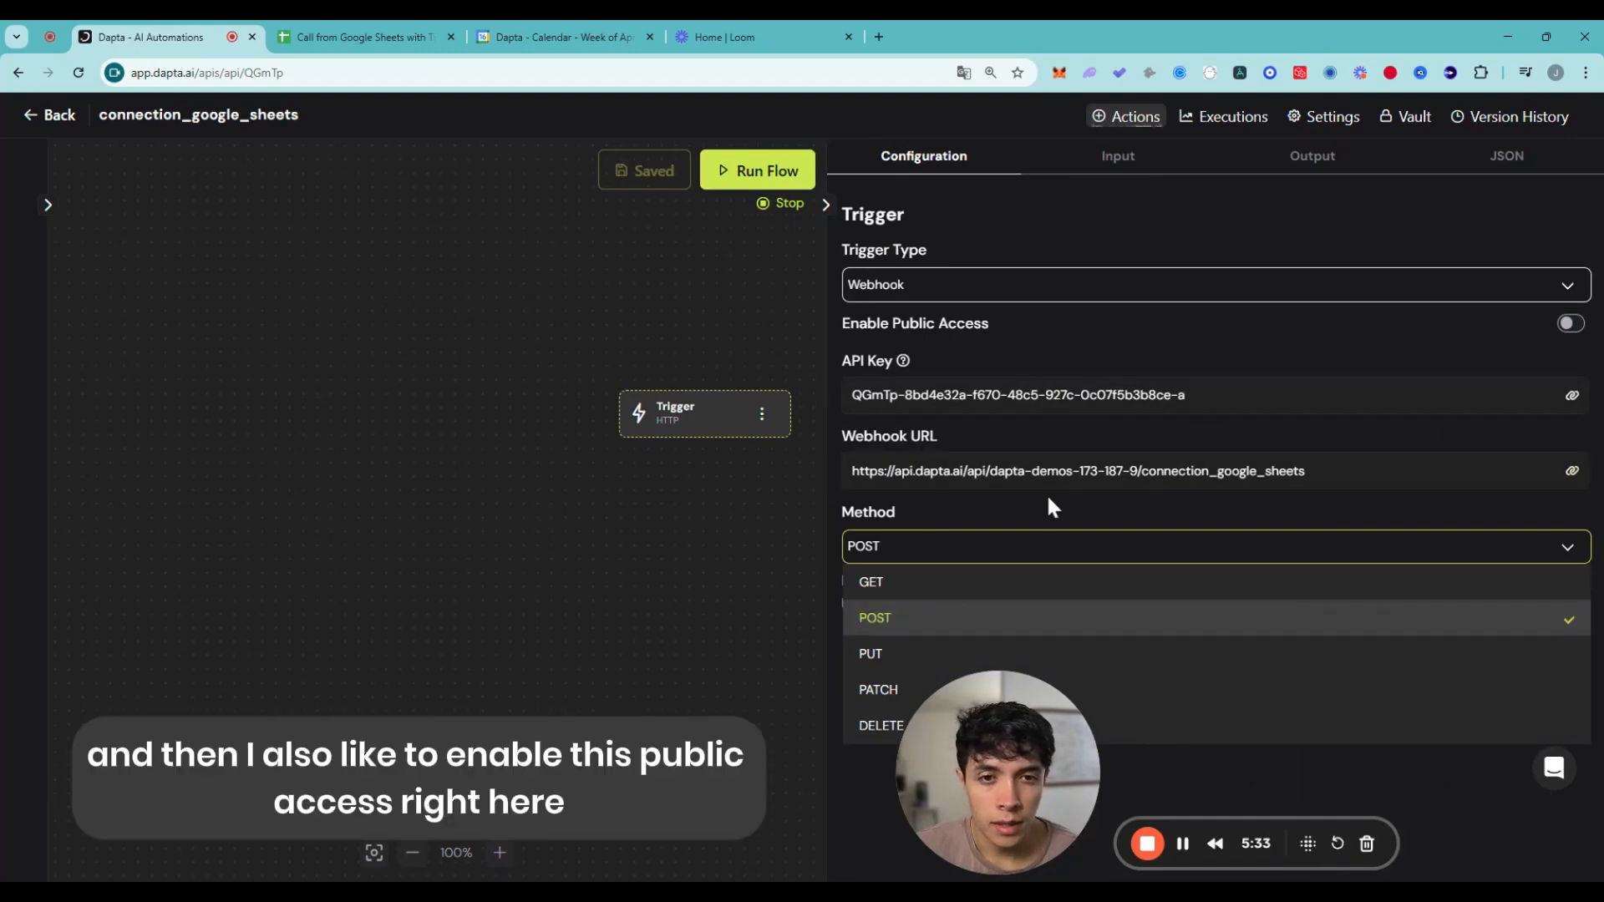
{"action": "left_click", "coordinate": [1571, 325]}
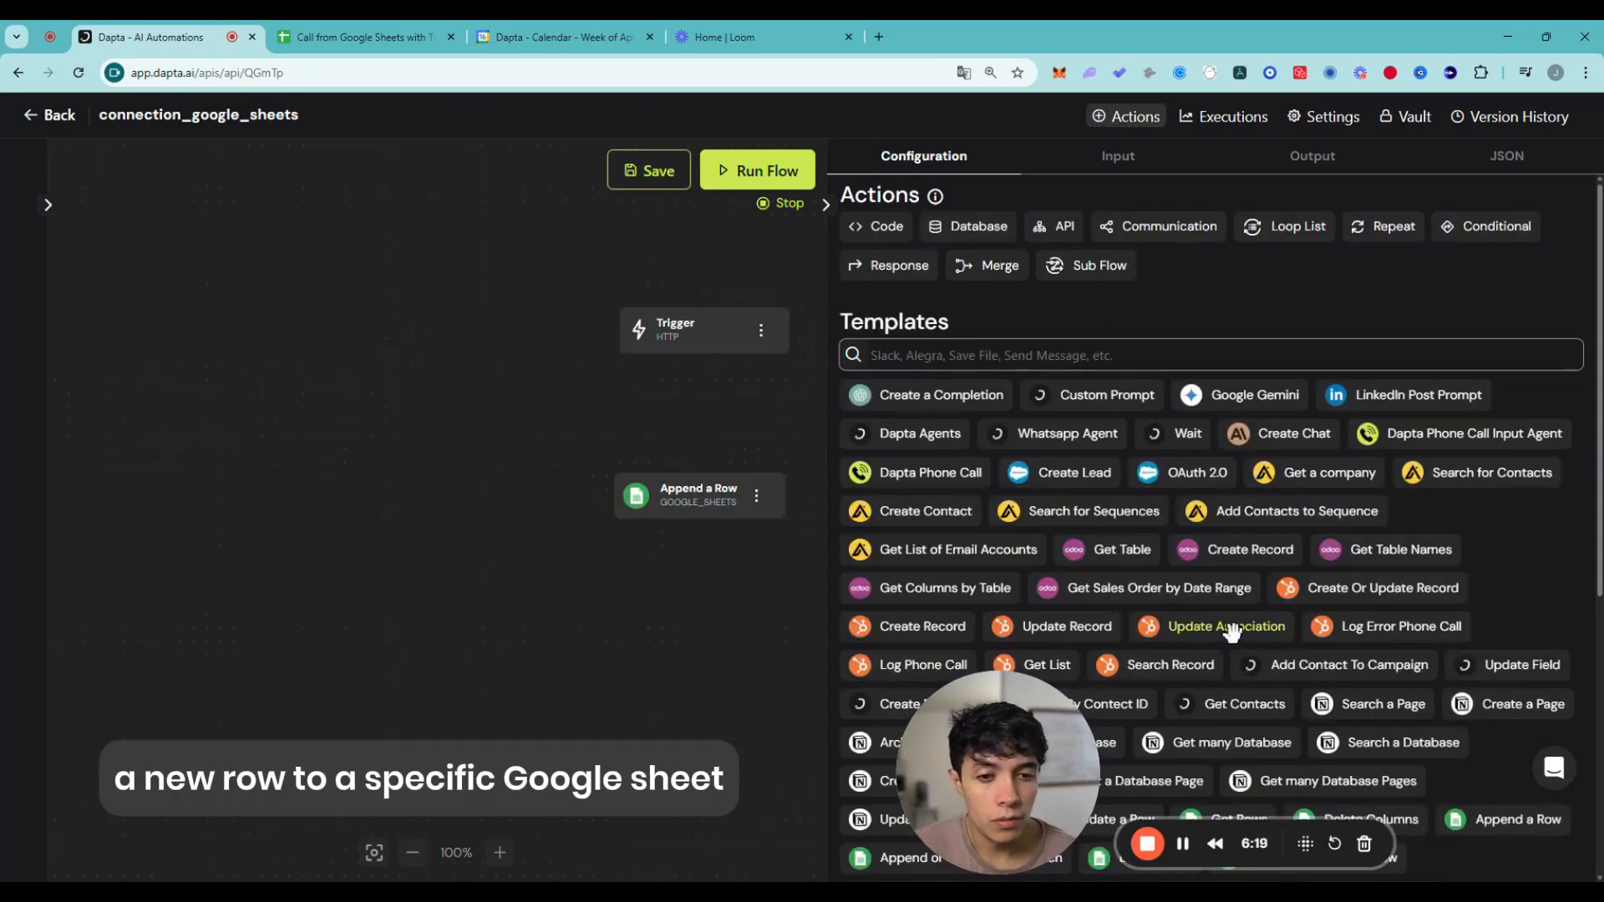
- Open the configuration of the Google Sheets Append a Row node and position the node slightly closer beneath the trigger
{"action": "scroll", "coordinate": [1124, 585], "scroll_direction": "down", "scroll_amount": 3}
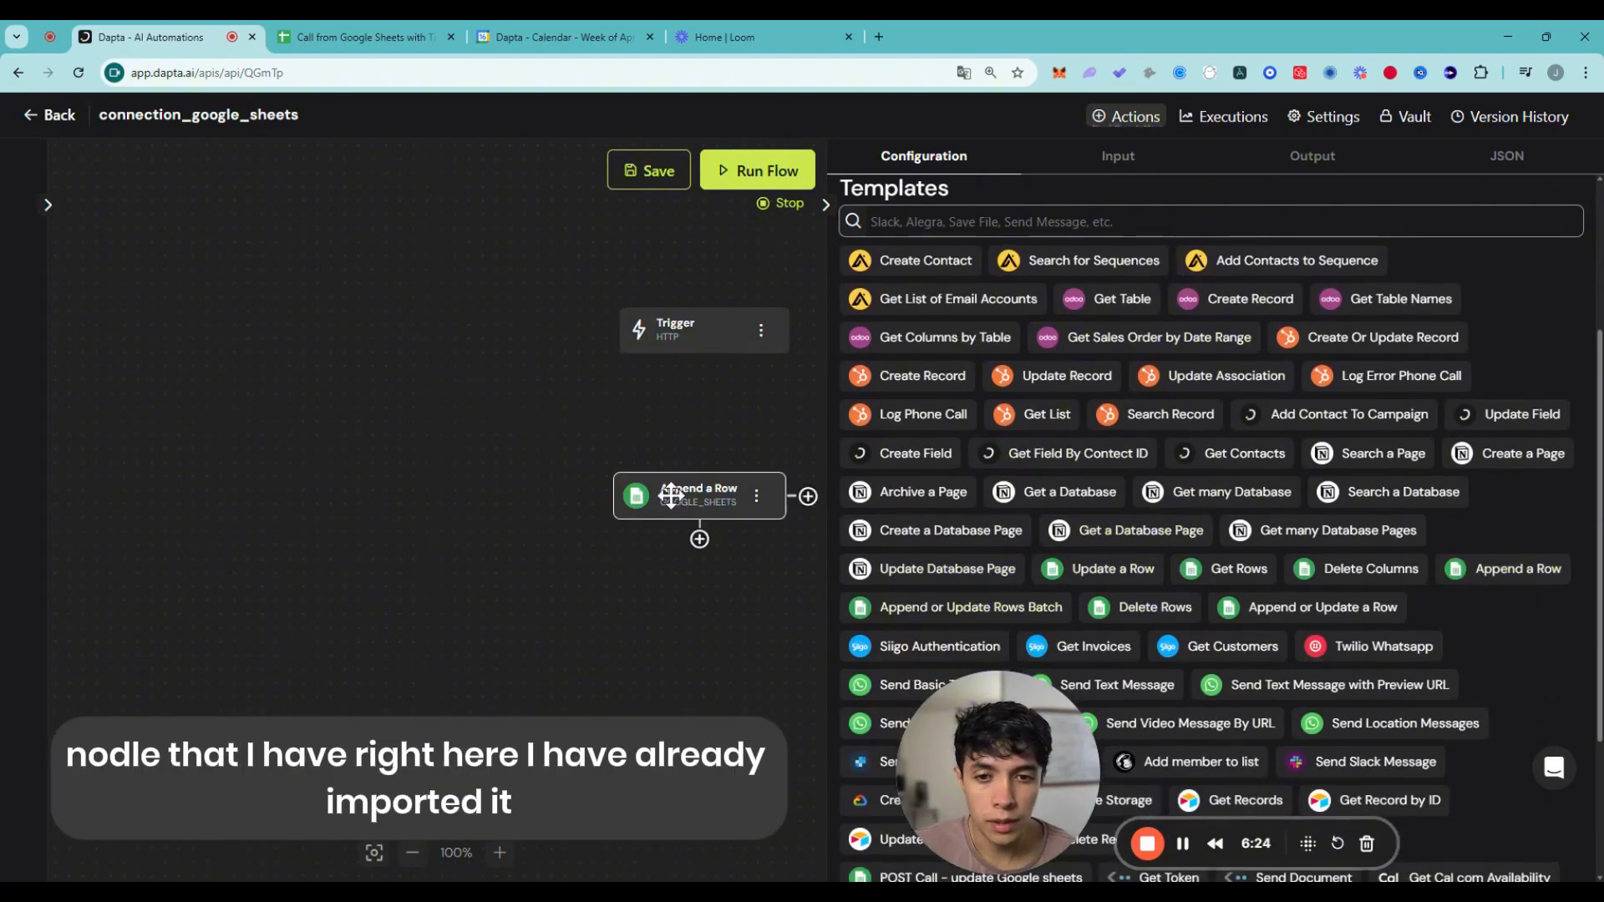
{"action": "left_click", "coordinate": [827, 208]}
{"action": "left_click", "coordinate": [700, 493]}
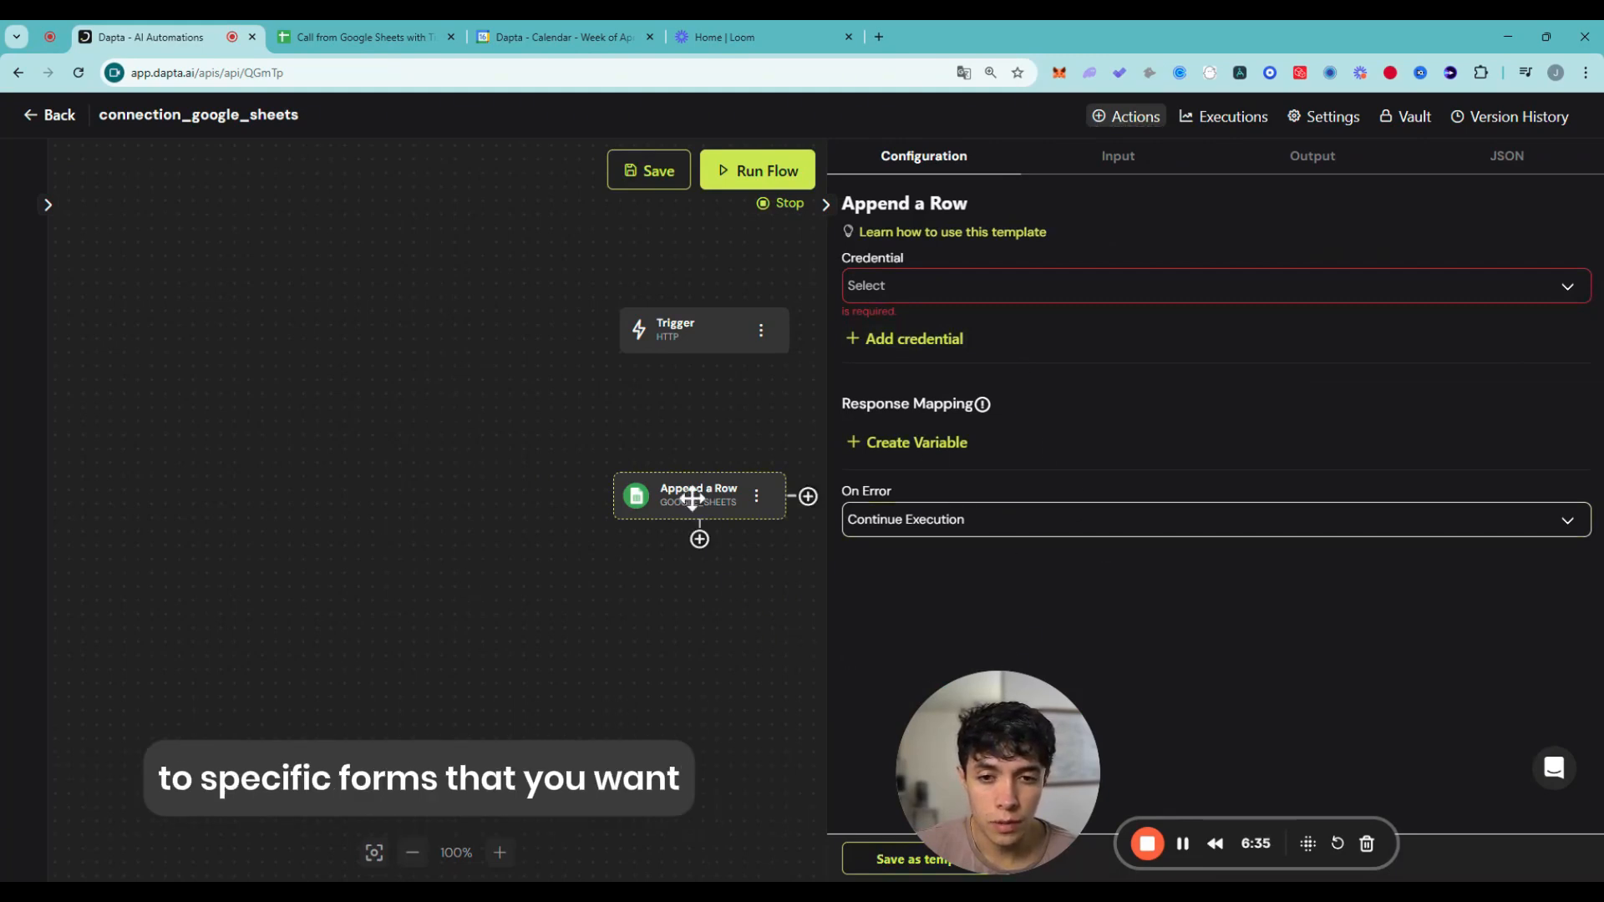
{"action": "mouse_move", "coordinate": [699, 502]}
{"action": "left_mouse_down"}
{"action": "mouse_move", "coordinate": [706, 519]}
{"action": "mouse_move", "coordinate": [695, 487]}
{"action": "left_mouse_up"}
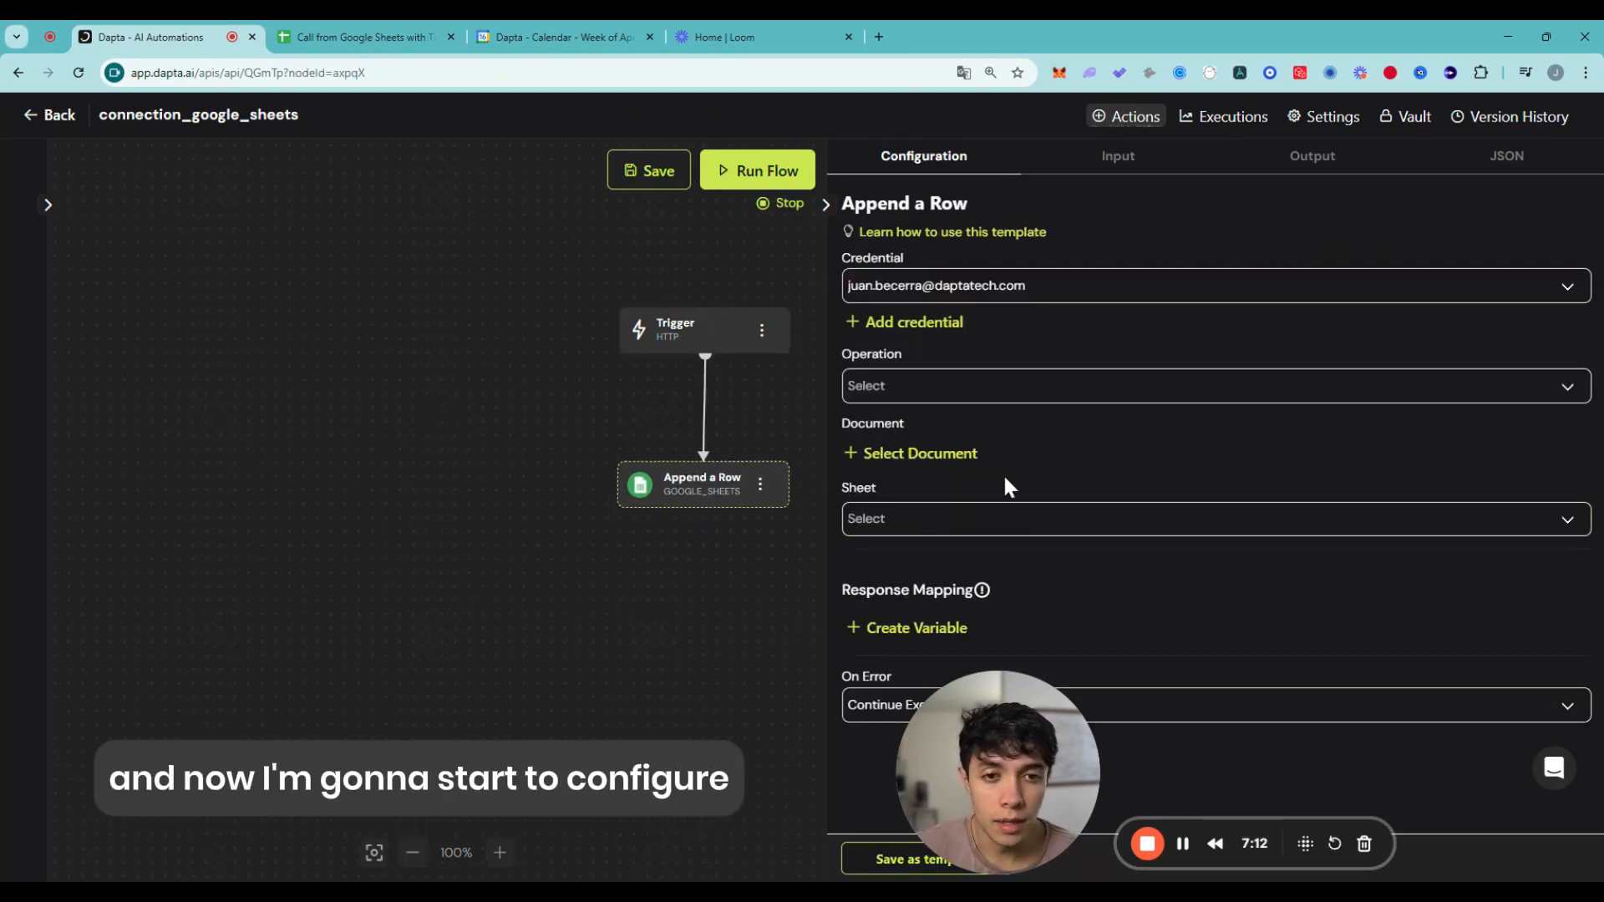
{"action": "left_click_drag", "start_coordinate": [729, 502], "coordinate": [712, 483]}
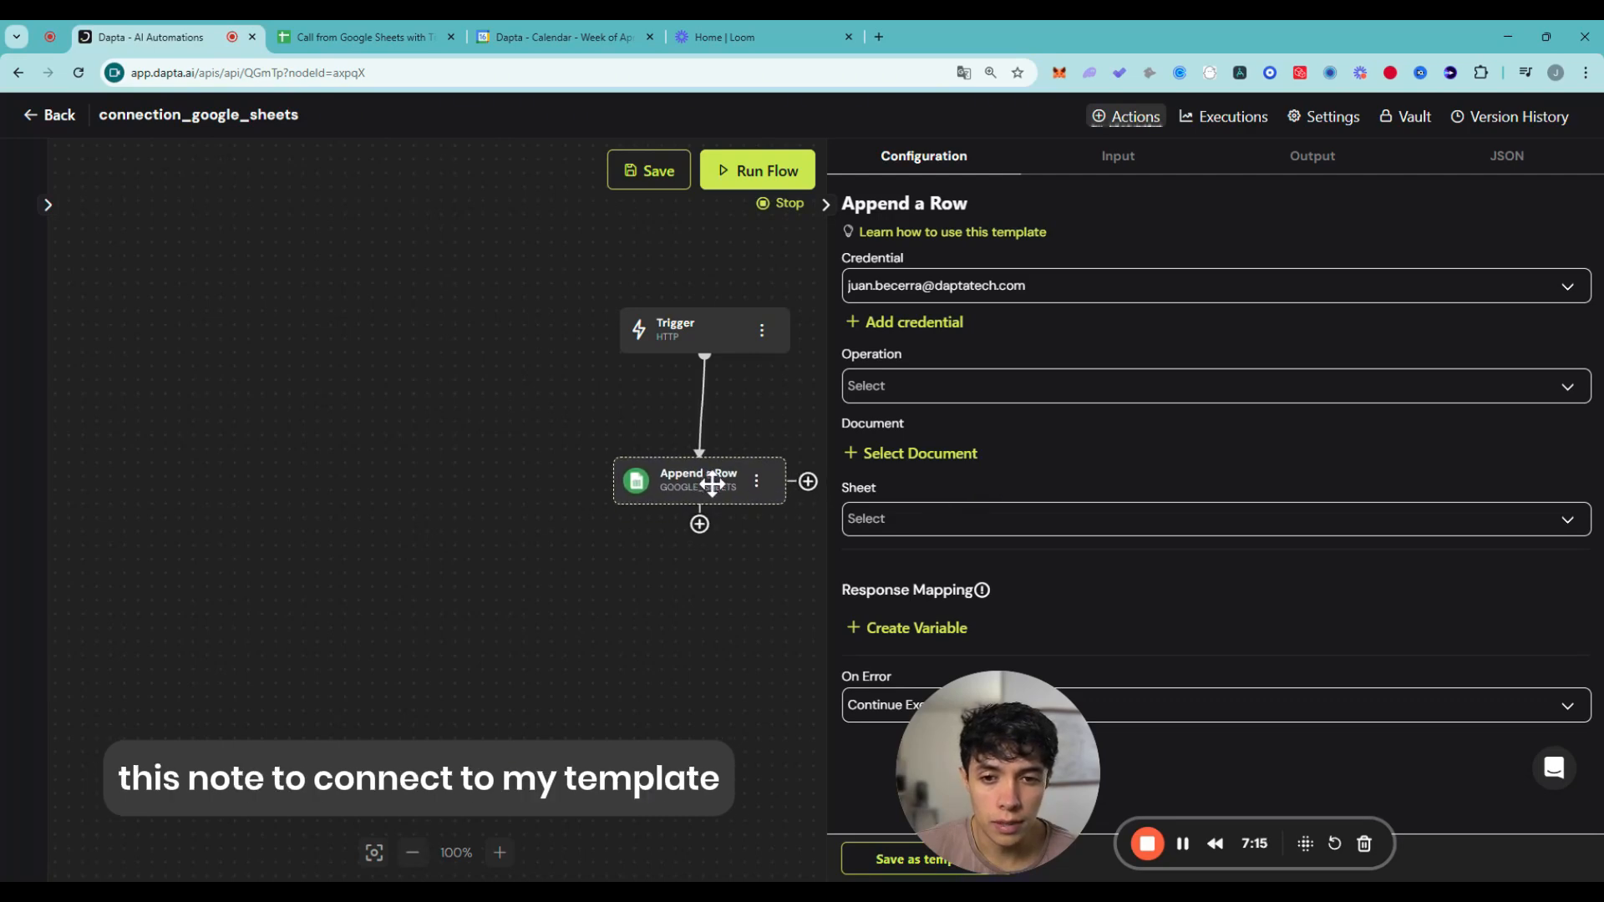
- Review the Google account credentials available for the Append a Row node
{"action": "left_click", "coordinate": [1078, 301]}
{"action": "scroll", "coordinate": [1078, 383], "scroll_direction": "down", "scroll_amount": 3}
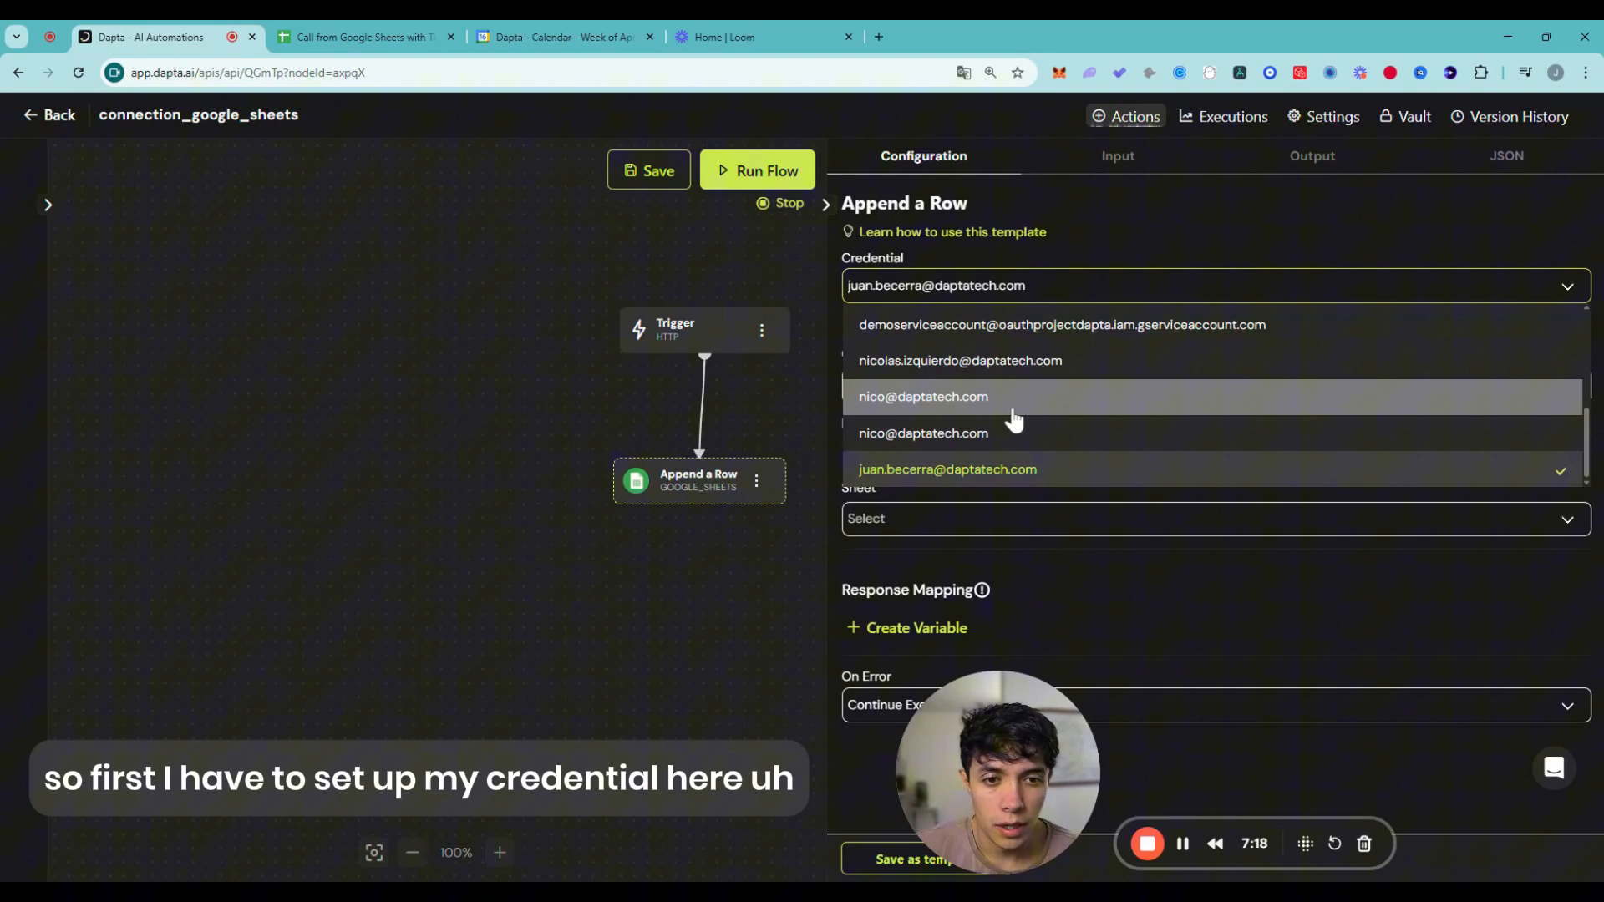
{"action": "left_click", "coordinate": [1052, 288]}
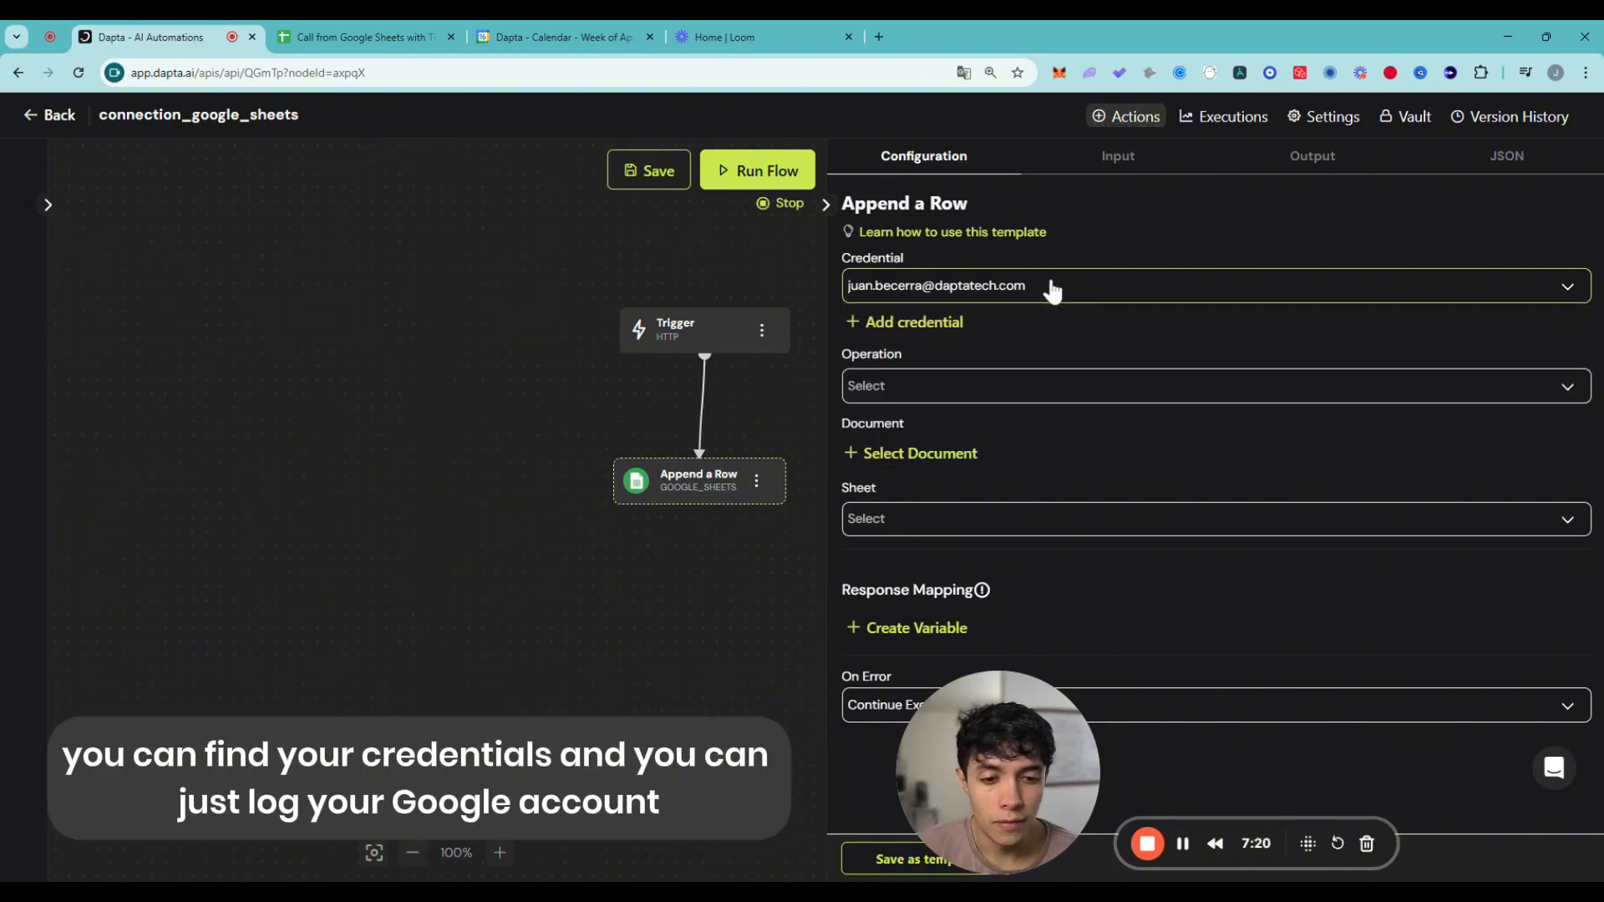
{"action": "left_click", "coordinate": [1128, 295]}
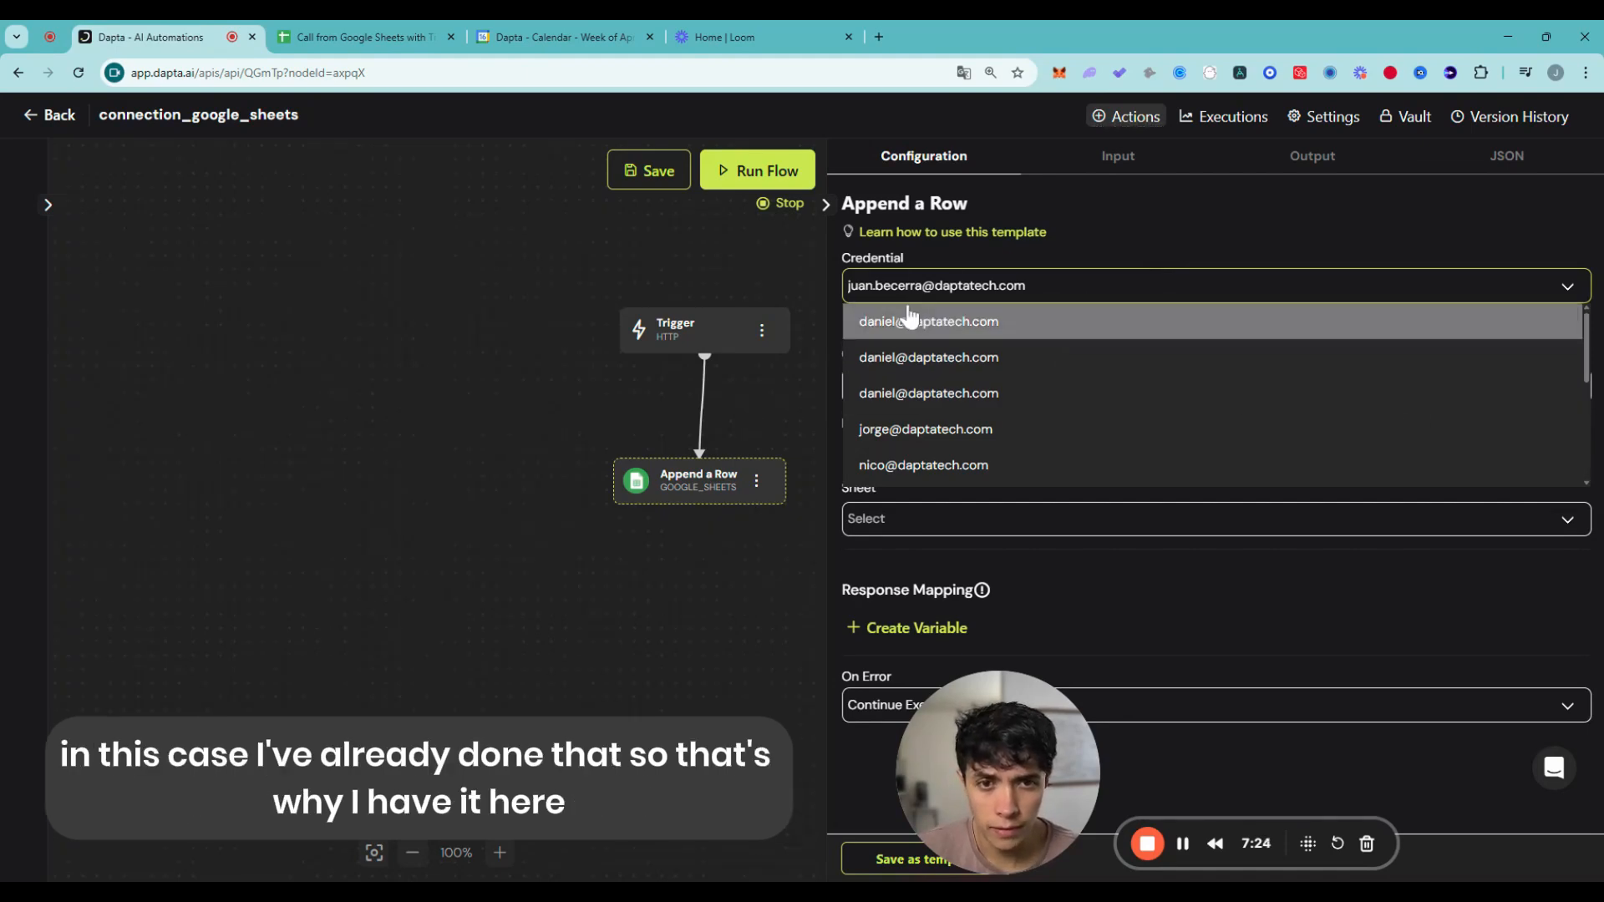
{"action": "left_click", "coordinate": [1081, 296]}
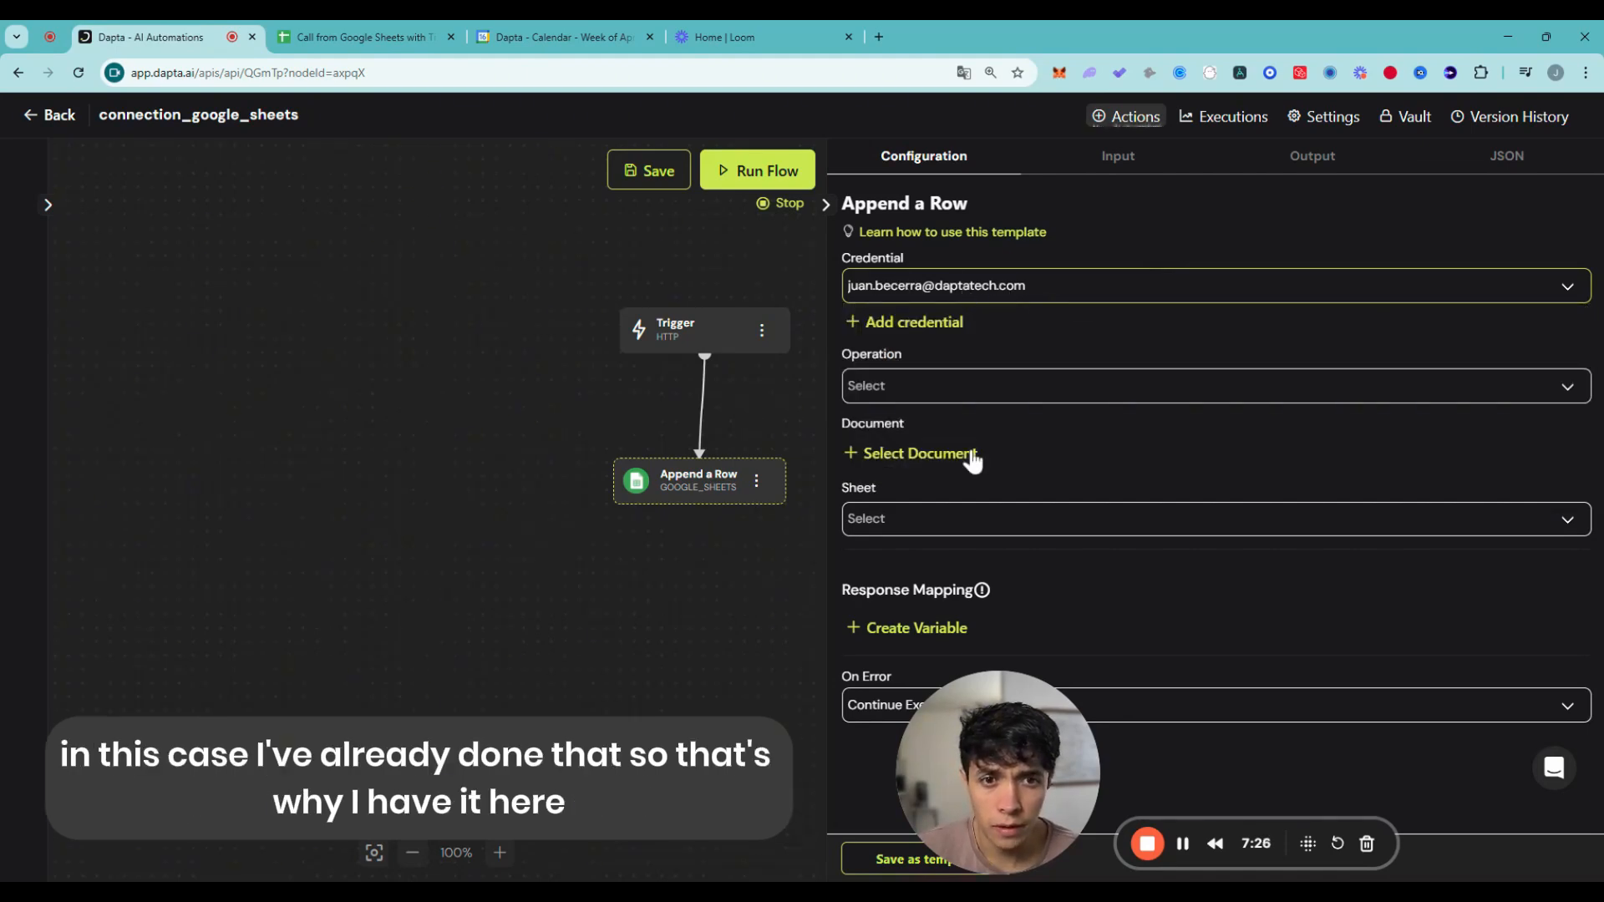
- Set the node's operation to Append Row and select the Demo Template spreadsheet as its document
{"action": "left_click", "coordinate": [919, 384]}
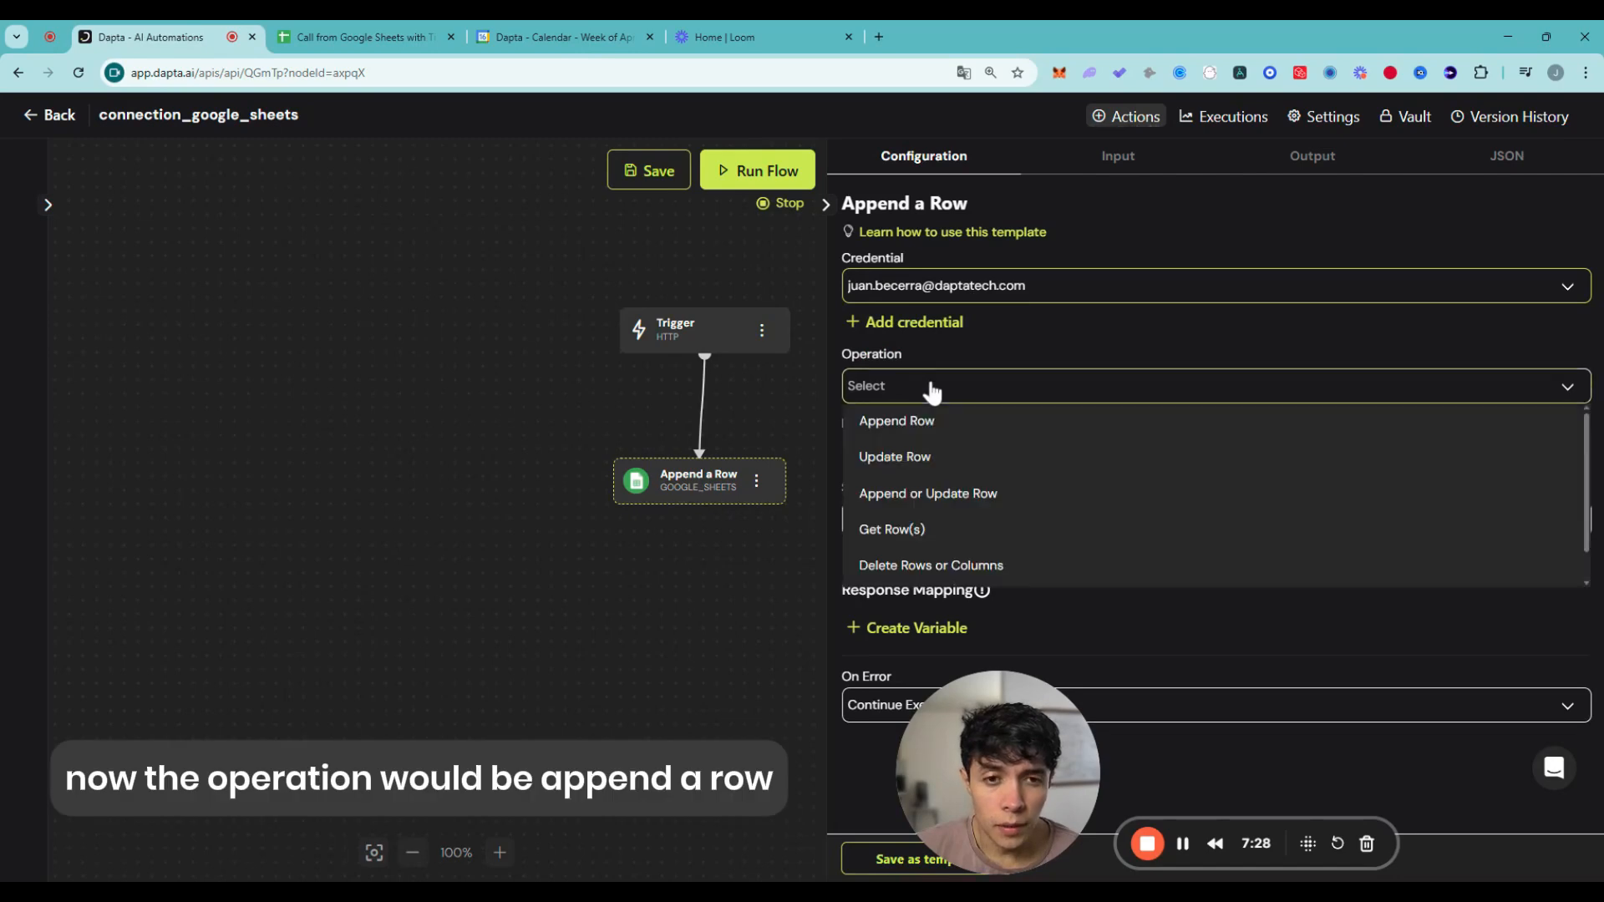
{"action": "left_click", "coordinate": [875, 419]}
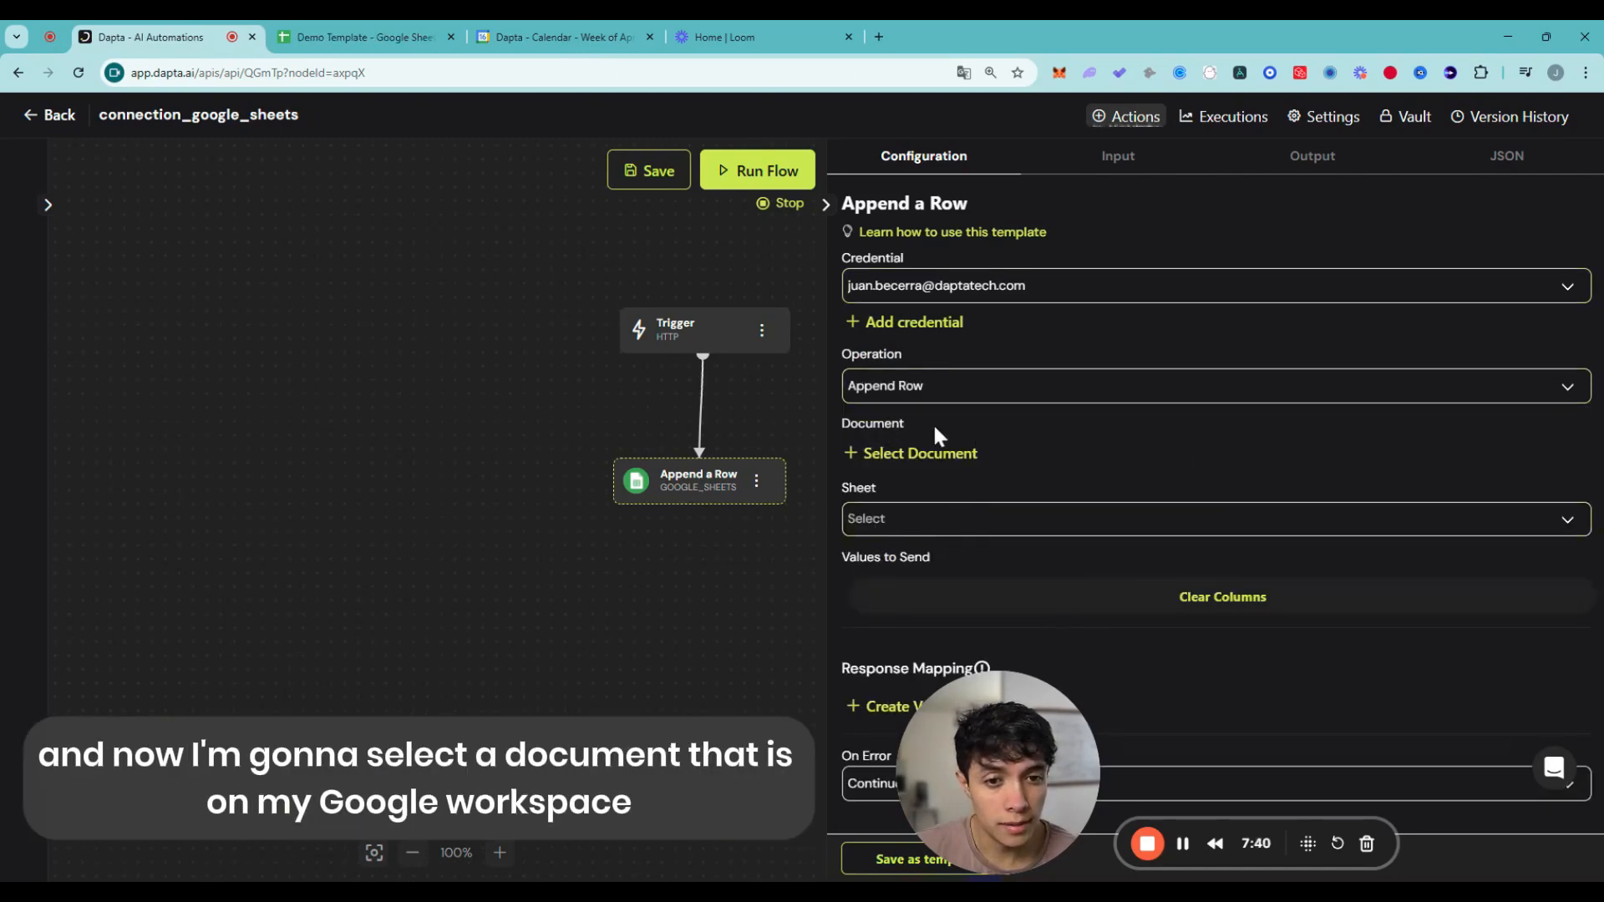
{"action": "left_click", "coordinate": [904, 456]}
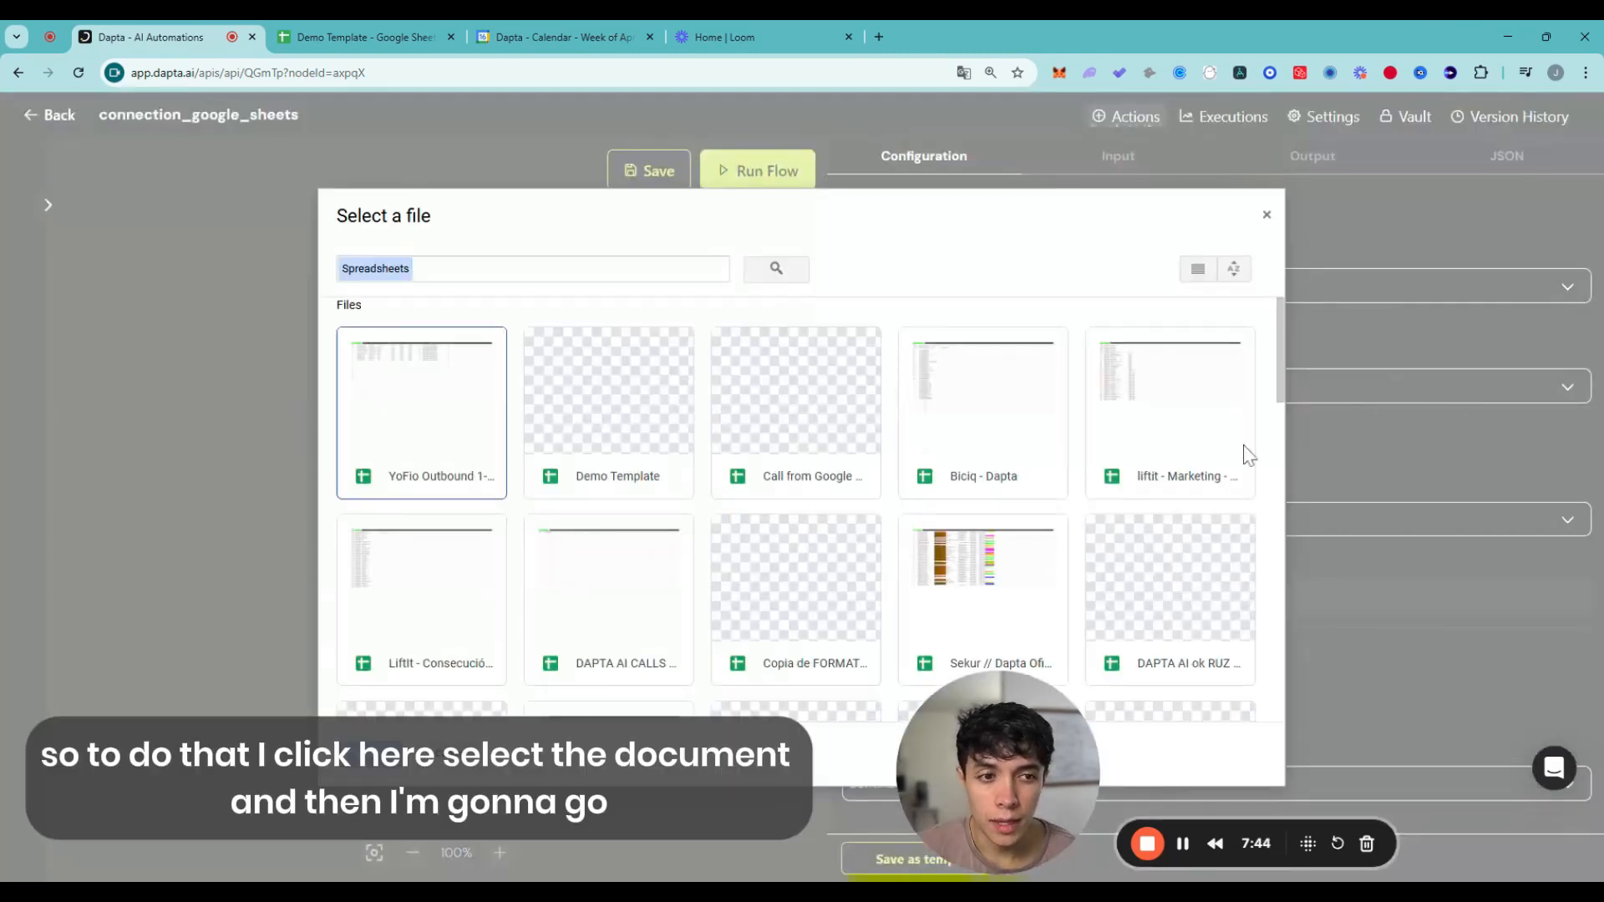
{"action": "double_click", "coordinate": [650, 446]}
{"action": "left_click_drag", "start_coordinate": [672, 486], "coordinate": [680, 487]}
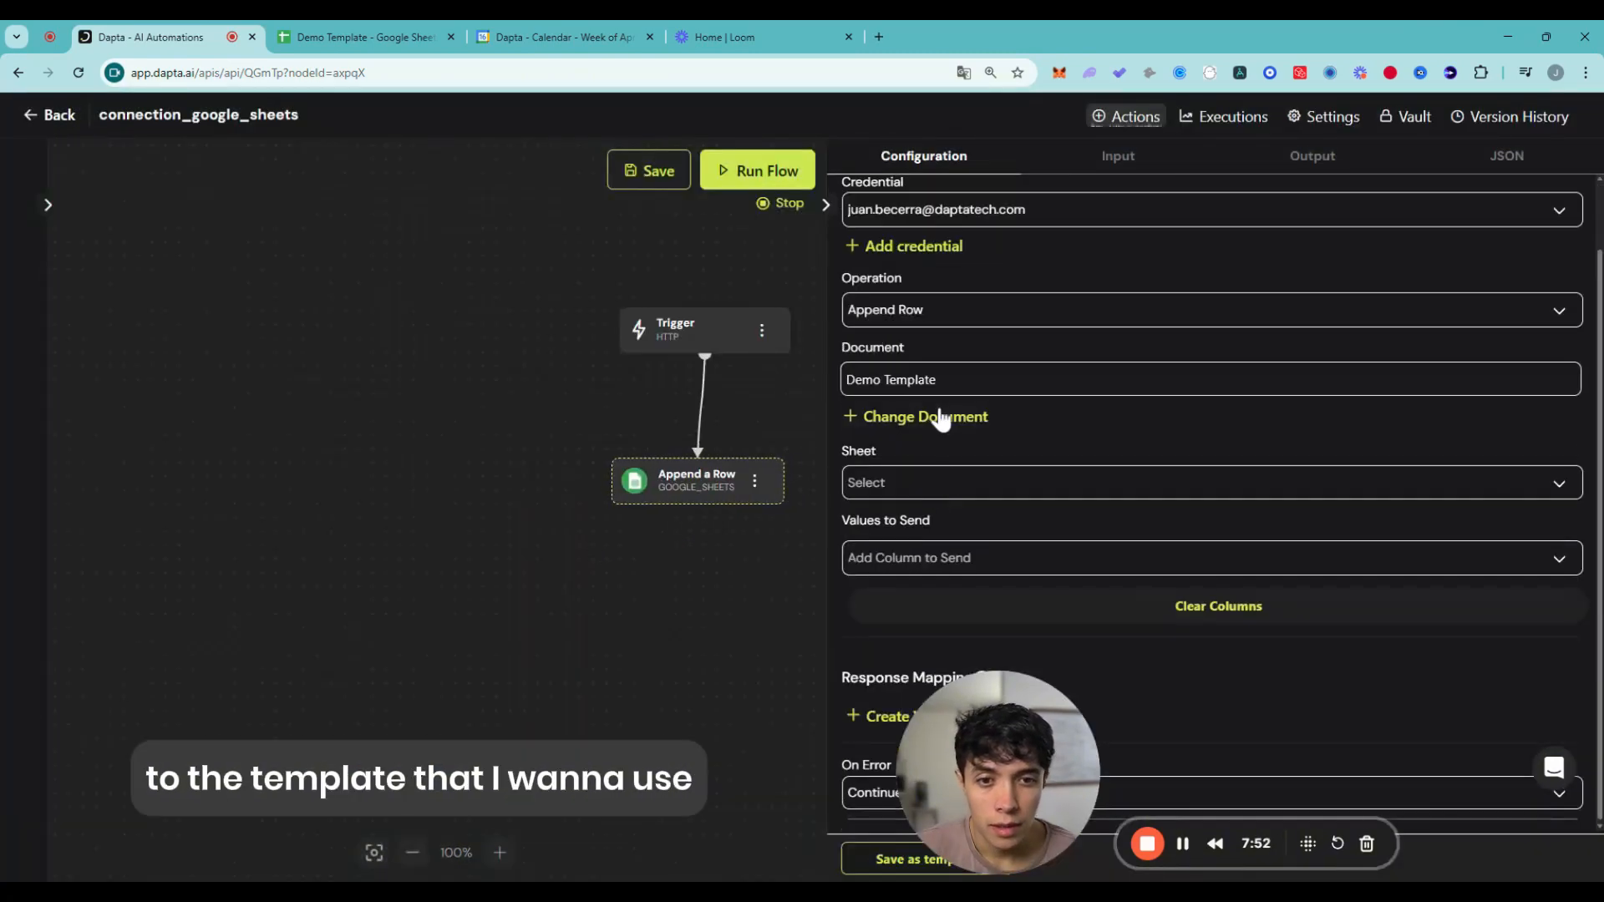
- Choose log_llamadas as the sheet that receives the new row and bring up its column values to send
{"action": "scroll", "coordinate": [942, 418], "scroll_direction": "up", "scroll_amount": 1}
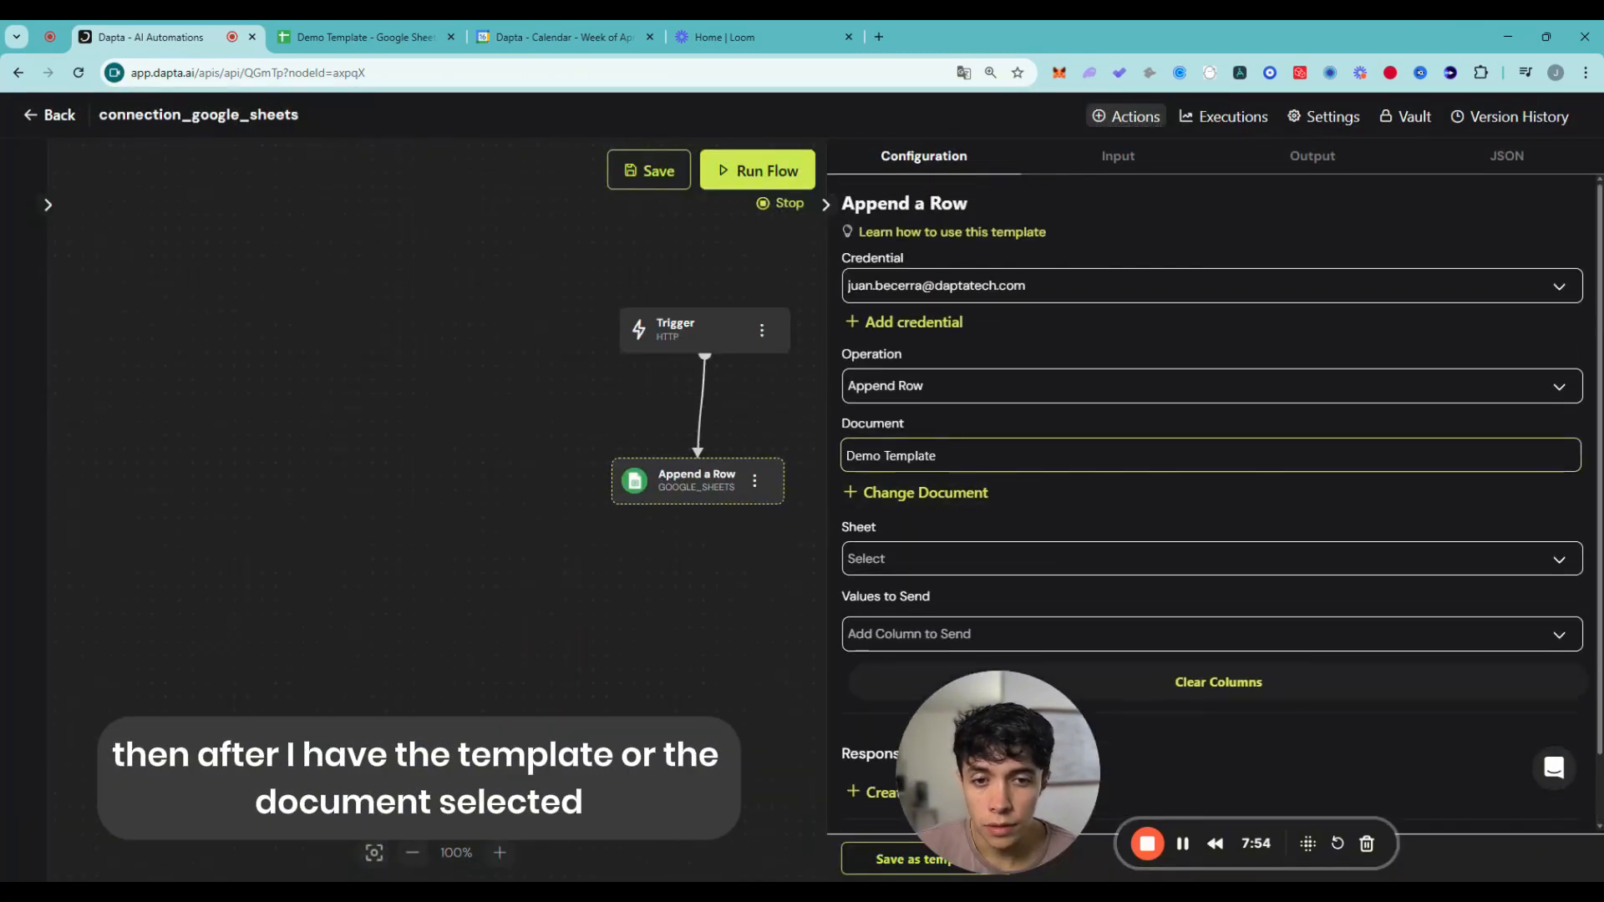
{"action": "left_click", "coordinate": [972, 567]}
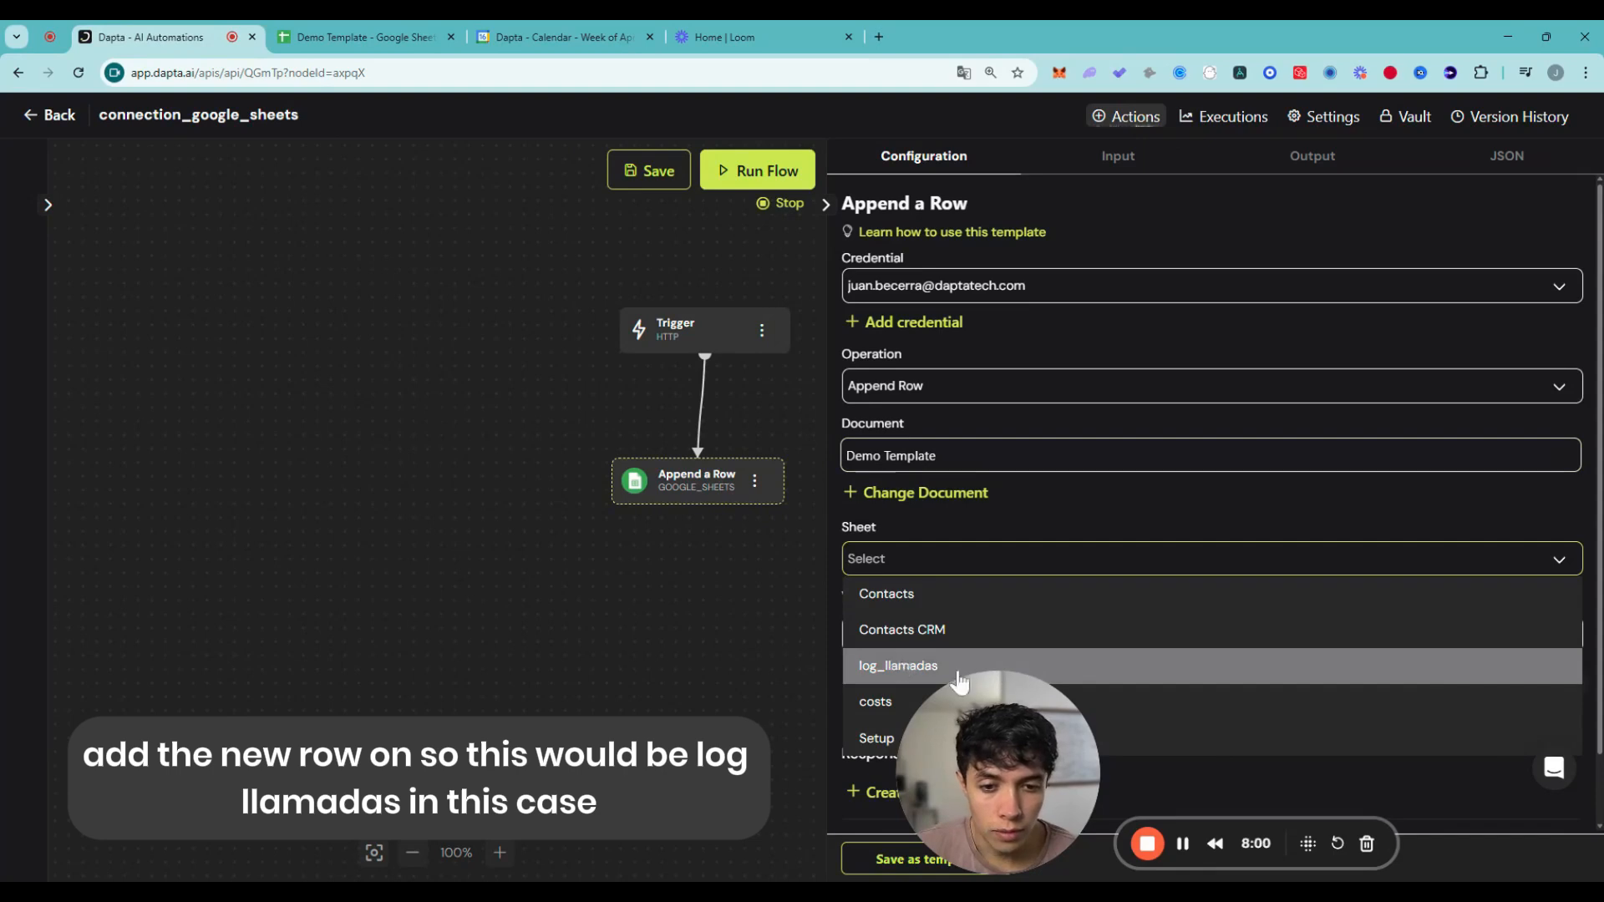
{"action": "left_click", "coordinate": [872, 676]}
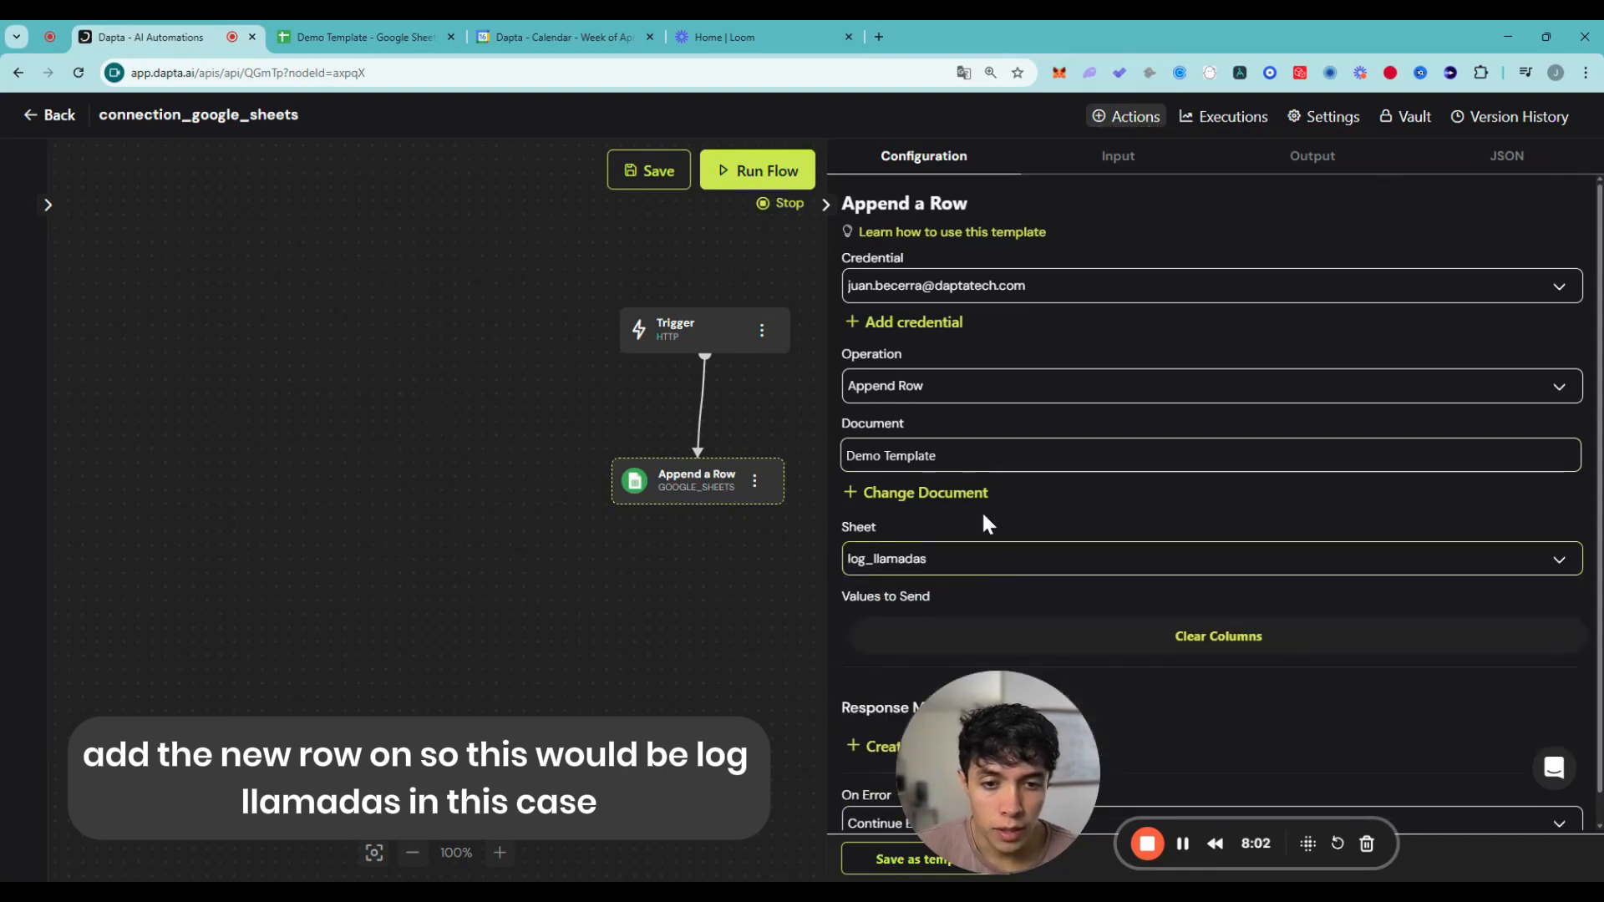
{"action": "scroll", "coordinate": [1000, 583], "scroll_direction": "down", "scroll_amount": 2}
{"action": "mouse_move", "coordinate": [999, 846]}
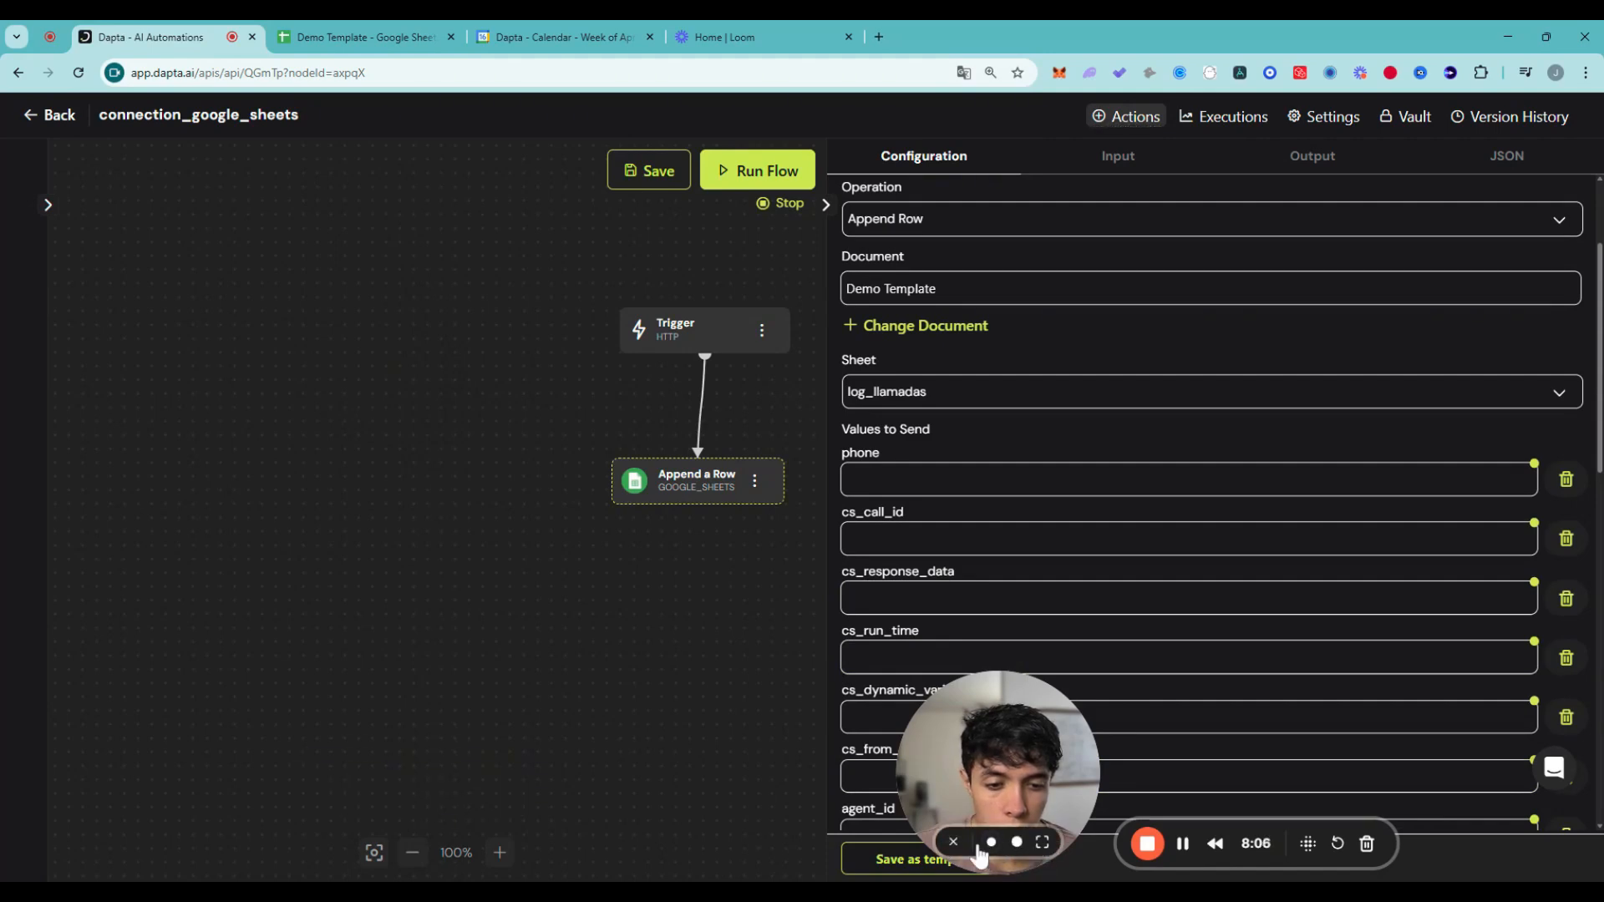
- Examine the column fields listed as values to send for the log_llamadas sheet, such as phone, cs_call_id, cs_response_data and cs_run_time
{"action": "left_click_drag", "start_coordinate": [1015, 802], "coordinate": [203, 787]}
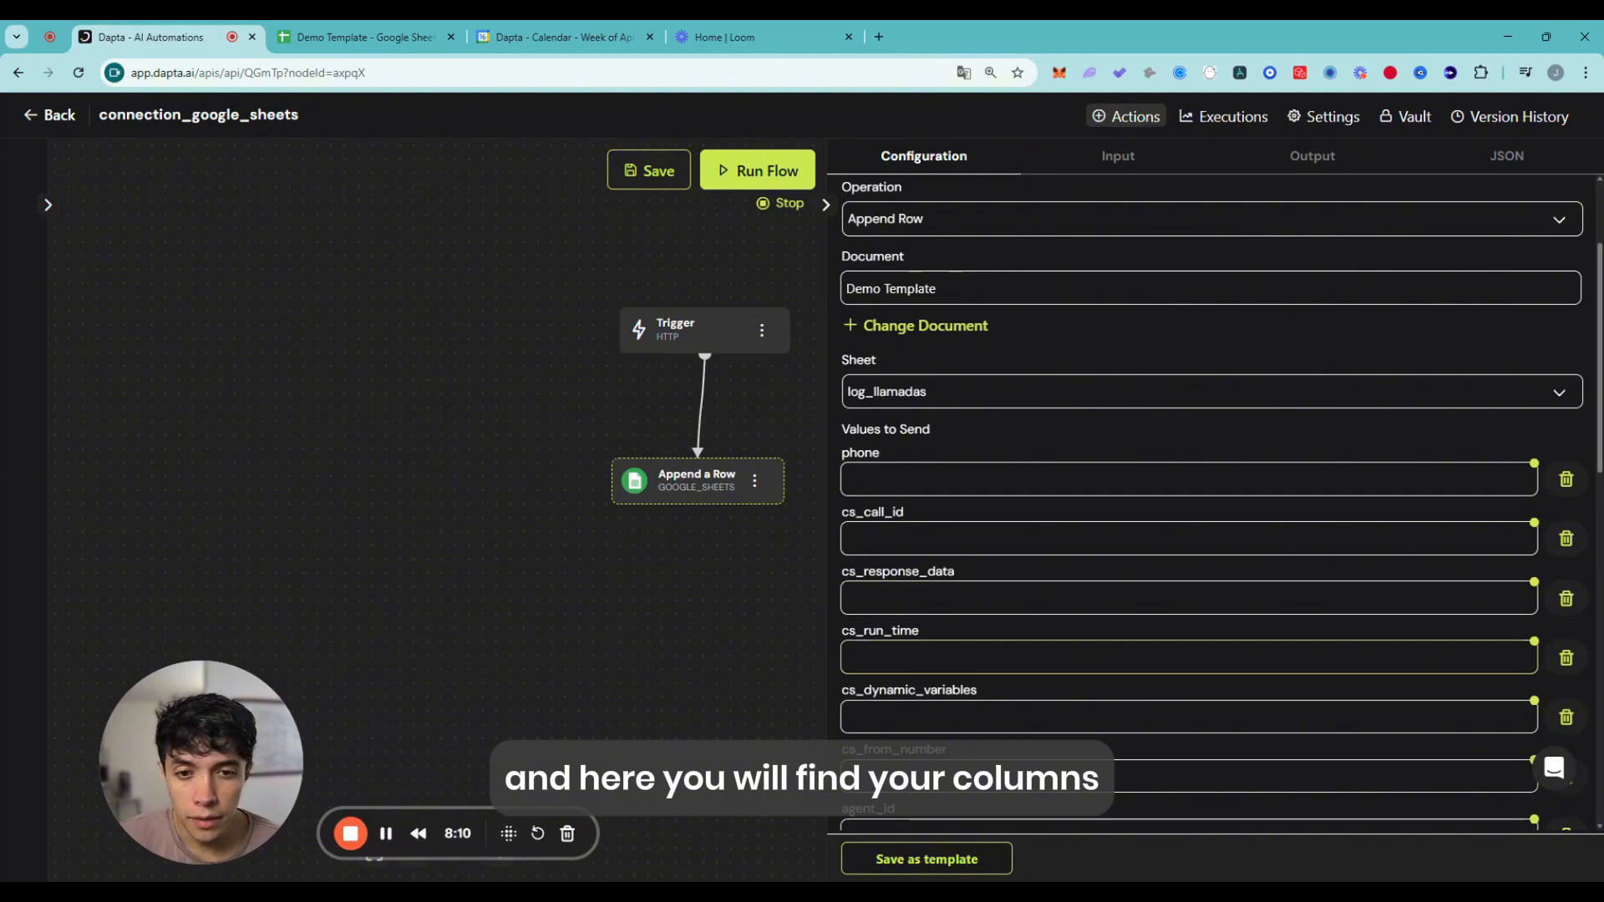
{"action": "scroll", "coordinate": [900, 647], "scroll_direction": "down", "scroll_amount": 5}
{"action": "scroll", "coordinate": [900, 646], "scroll_direction": "up", "scroll_amount": 4}
{"action": "scroll", "coordinate": [900, 640], "scroll_direction": "up", "scroll_amount": 1}
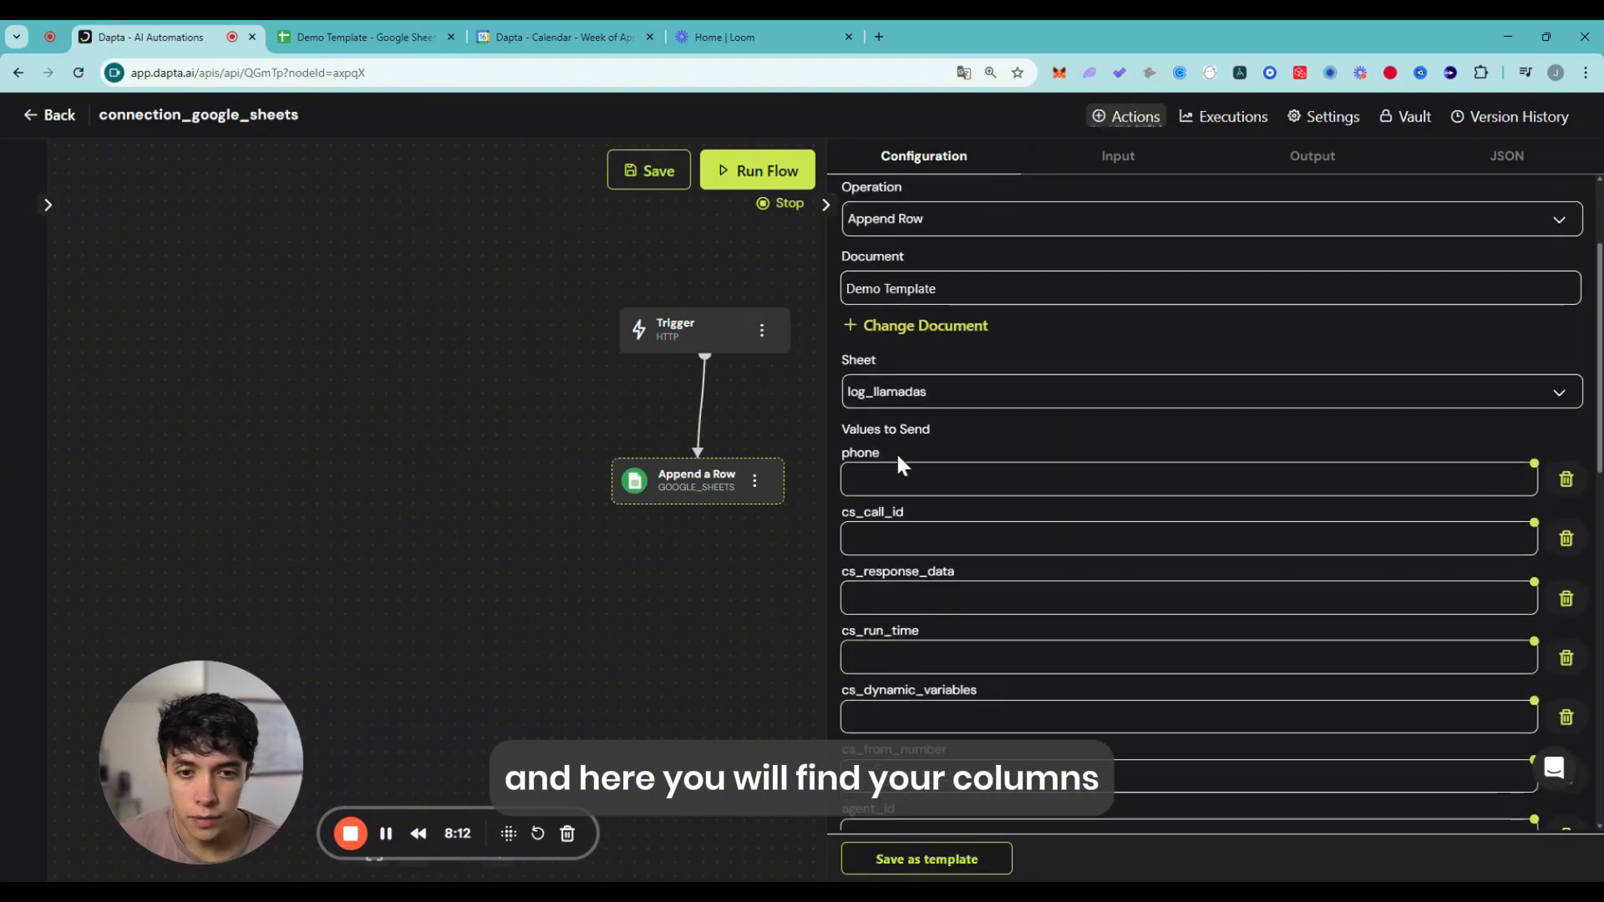
{"action": "left_click_drag", "start_coordinate": [889, 451], "coordinate": [837, 451]}
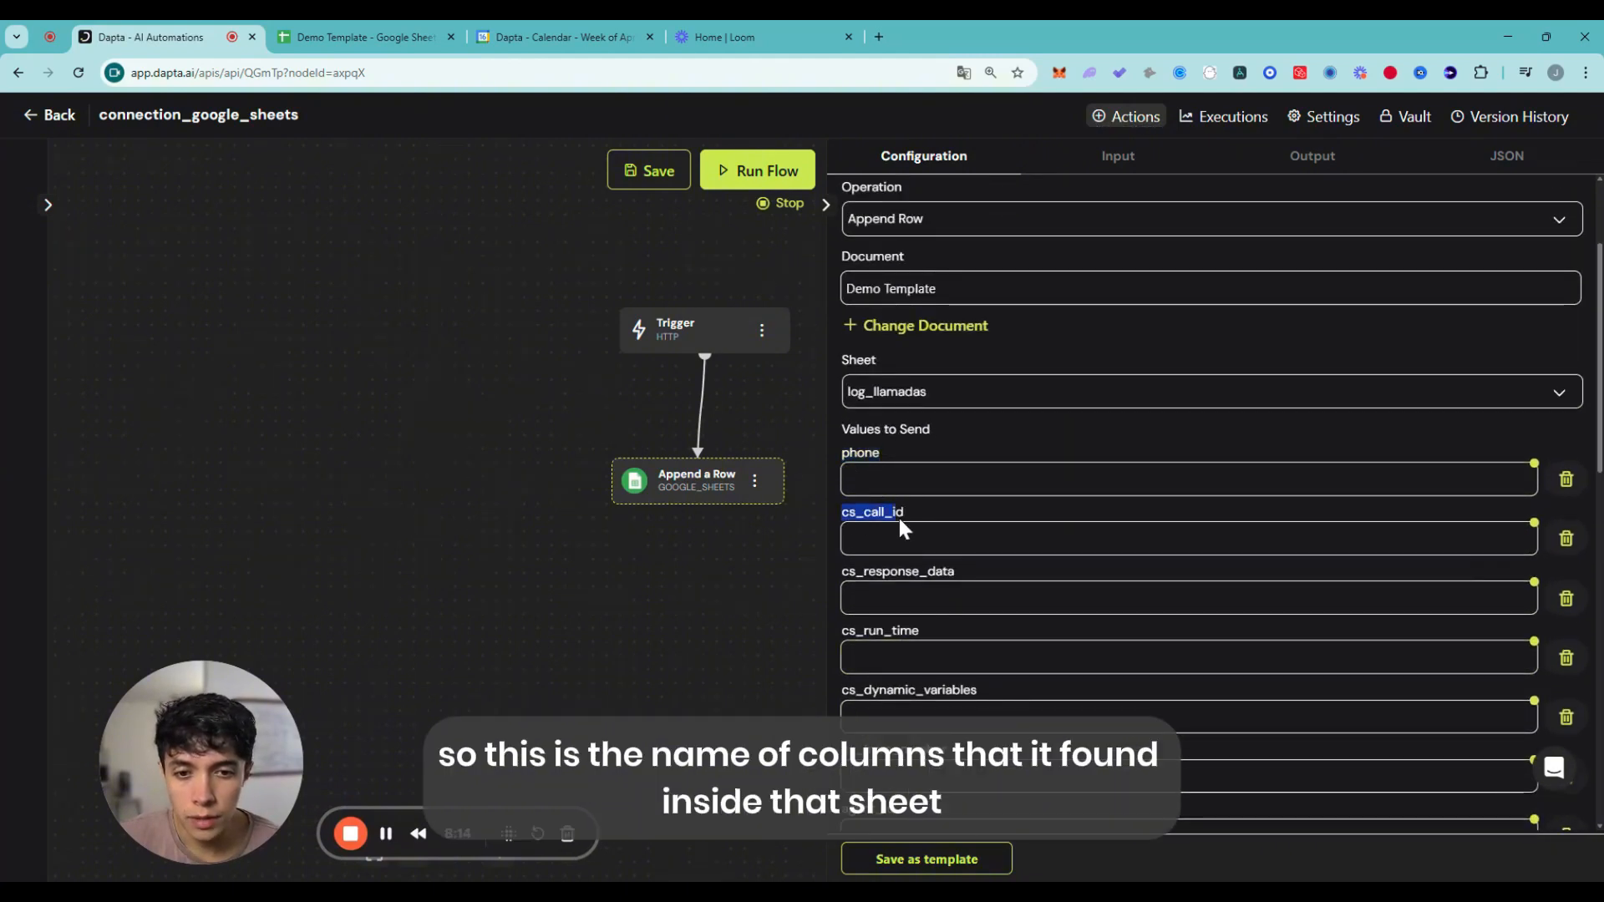
{"action": "left_click_drag", "start_coordinate": [900, 521], "coordinate": [907, 515]}
{"action": "left_click_drag", "start_coordinate": [844, 573], "coordinate": [953, 574]}
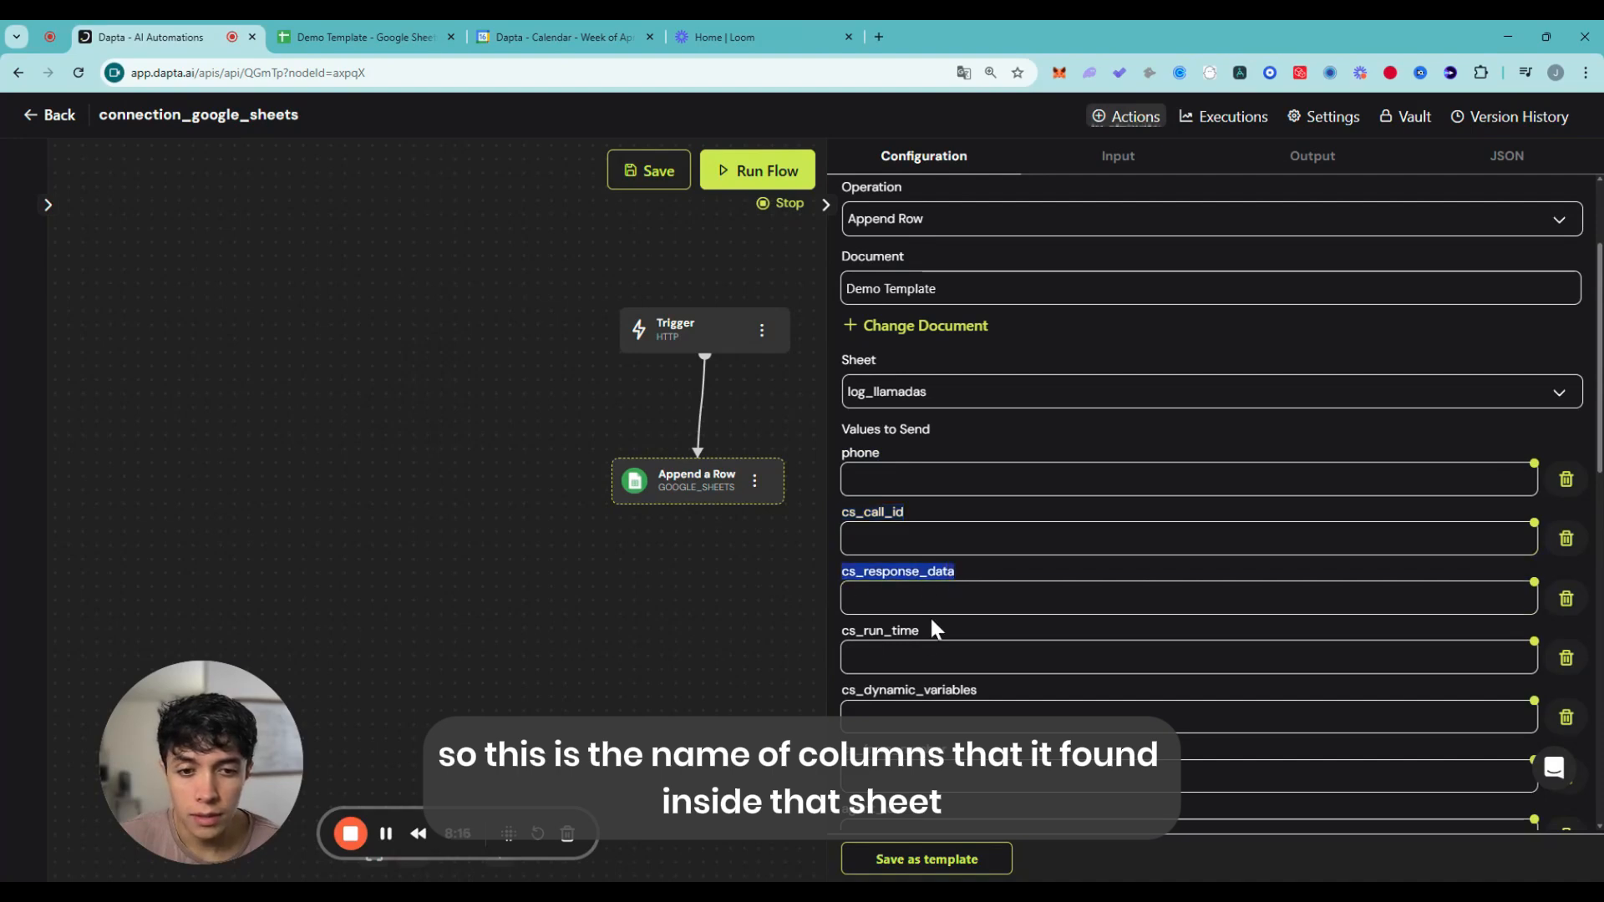
{"action": "left_click_drag", "start_coordinate": [921, 632], "coordinate": [840, 632]}
{"action": "left_click", "coordinate": [1253, 483]}
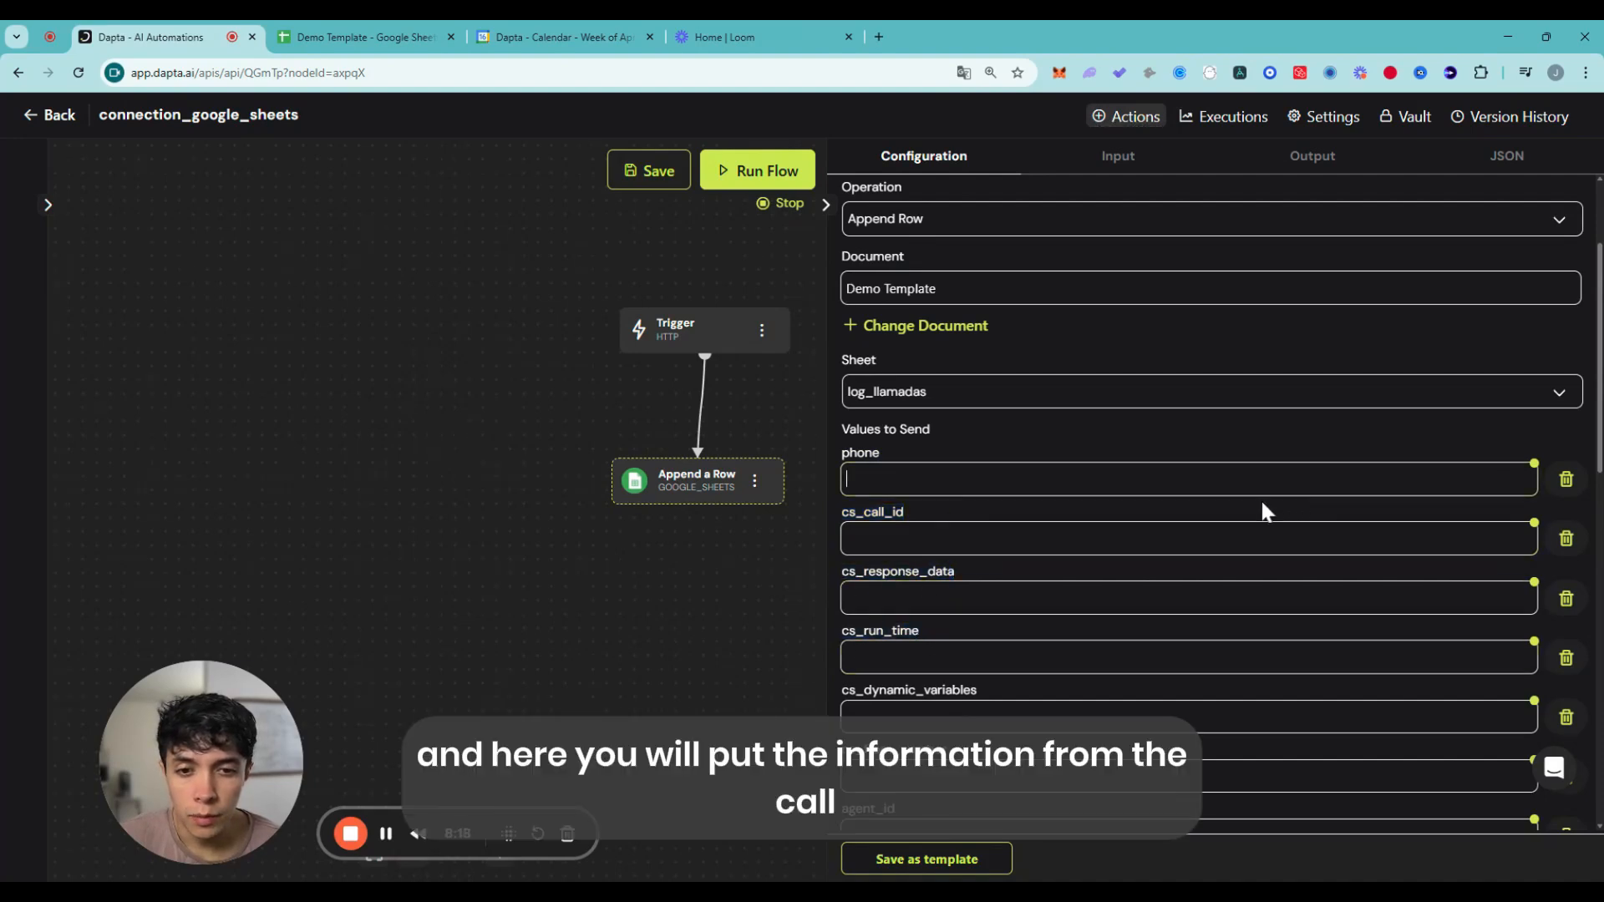
{"action": "left_click_drag", "start_coordinate": [720, 481], "coordinate": [731, 488]}
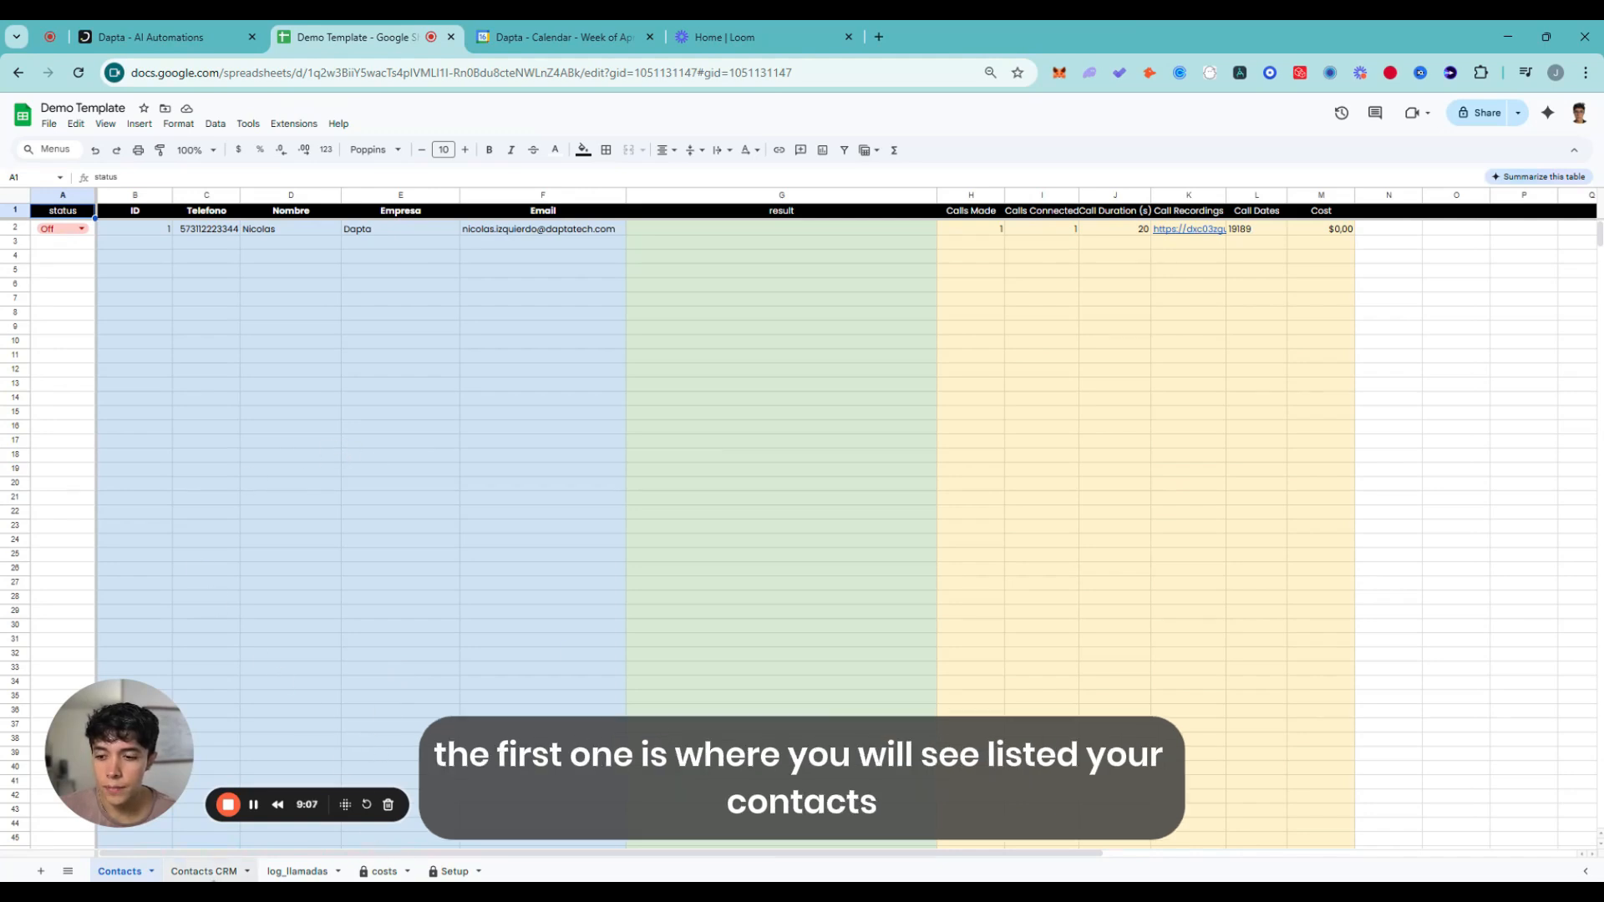
- Compare the Contacts and Contacts CRM sheets of the Demo Template spreadsheet
{"action": "left_click", "coordinate": [207, 872]}
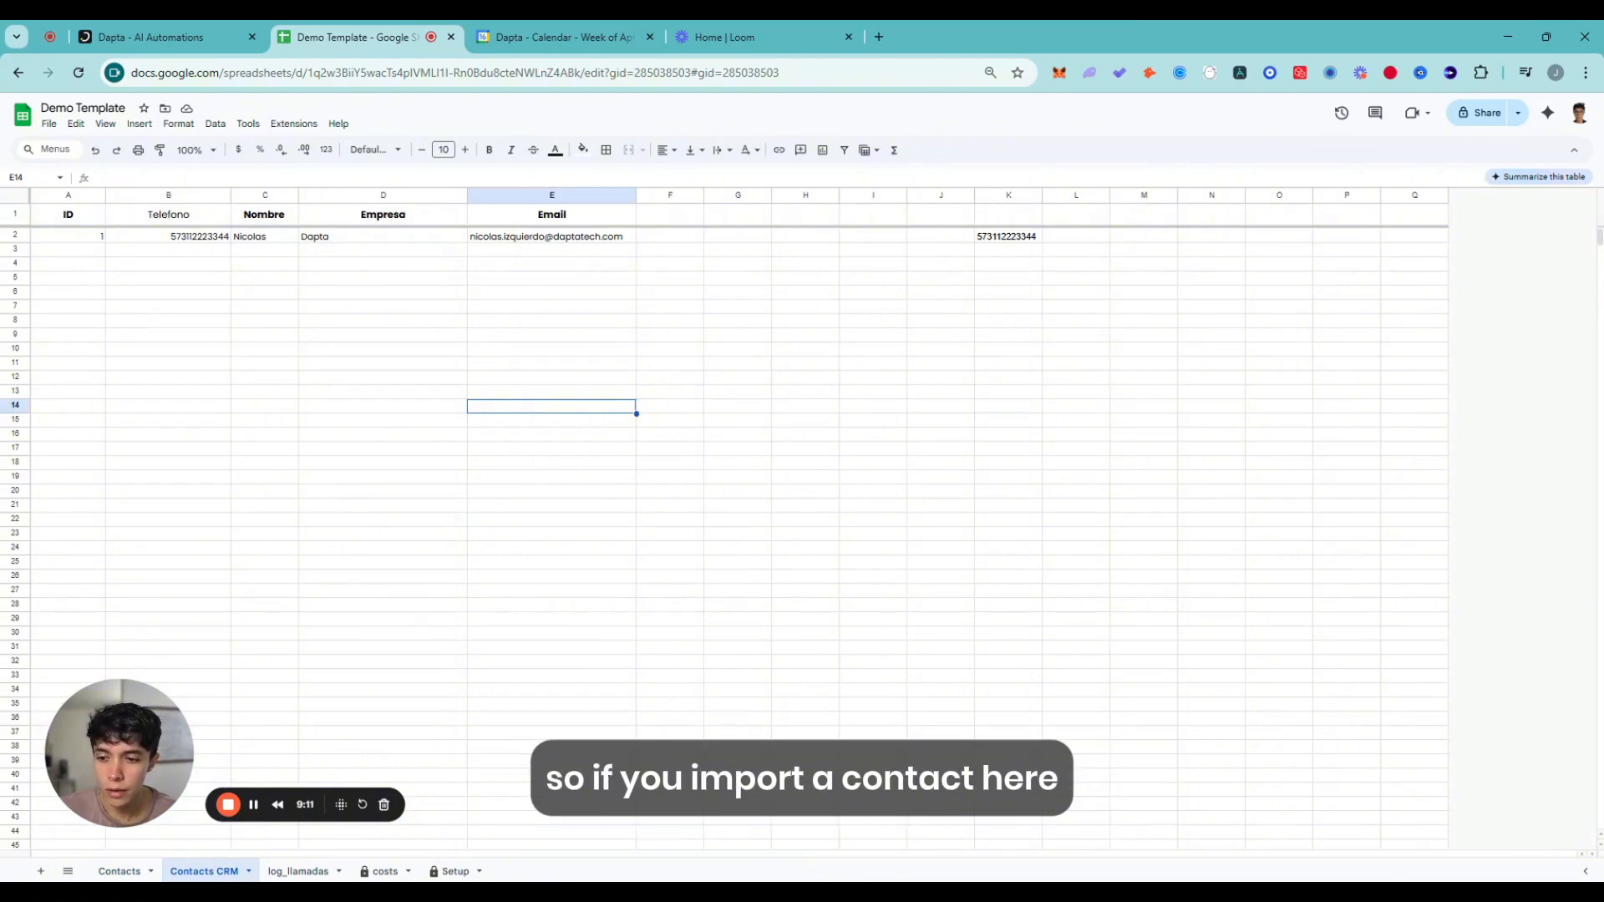
{"action": "left_click", "coordinate": [120, 871]}
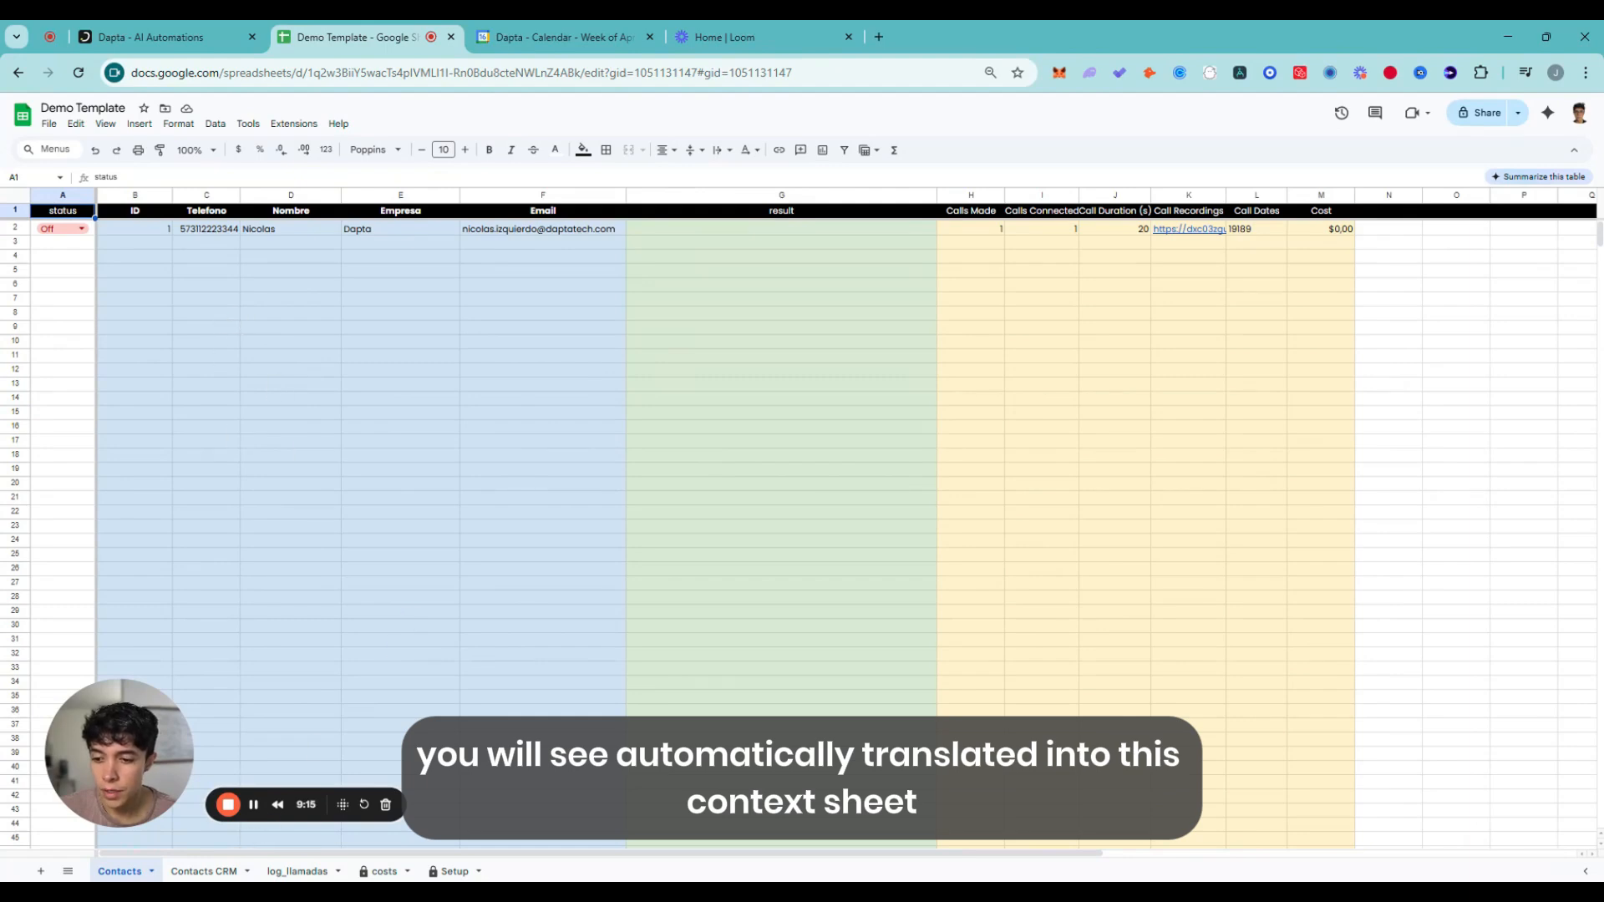
{"action": "left_click", "coordinate": [219, 873]}
- Delete the existing call record in row 2 of the log_llamadas sheet
{"action": "left_click", "coordinate": [297, 871]}
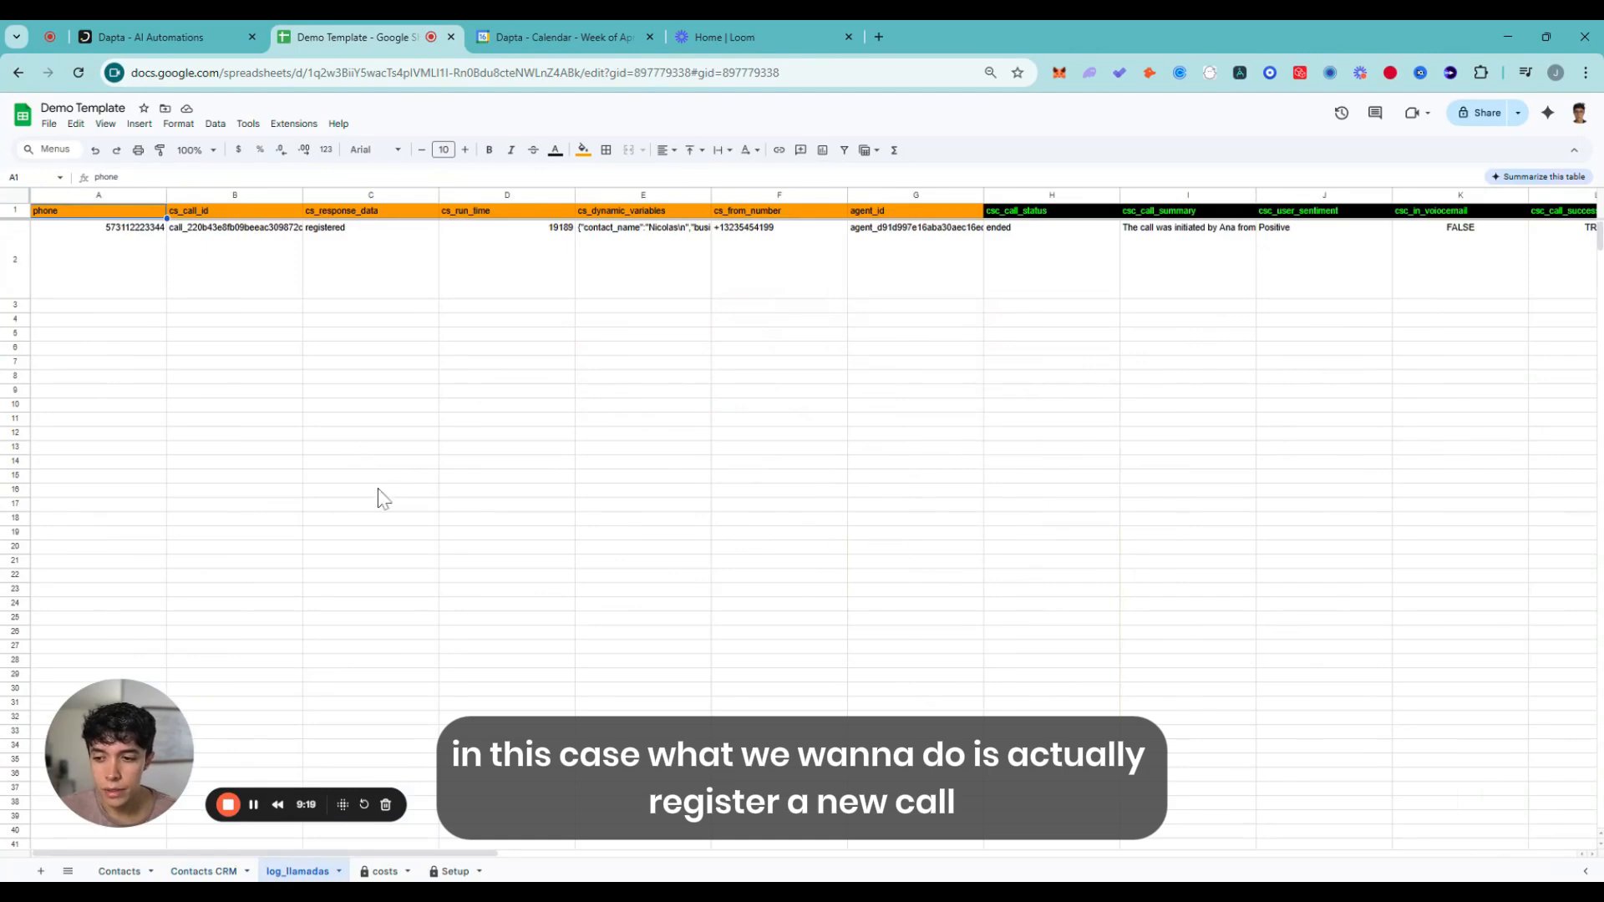
{"action": "scroll", "coordinate": [380, 859], "scroll_direction": "right", "scroll_amount": 2}
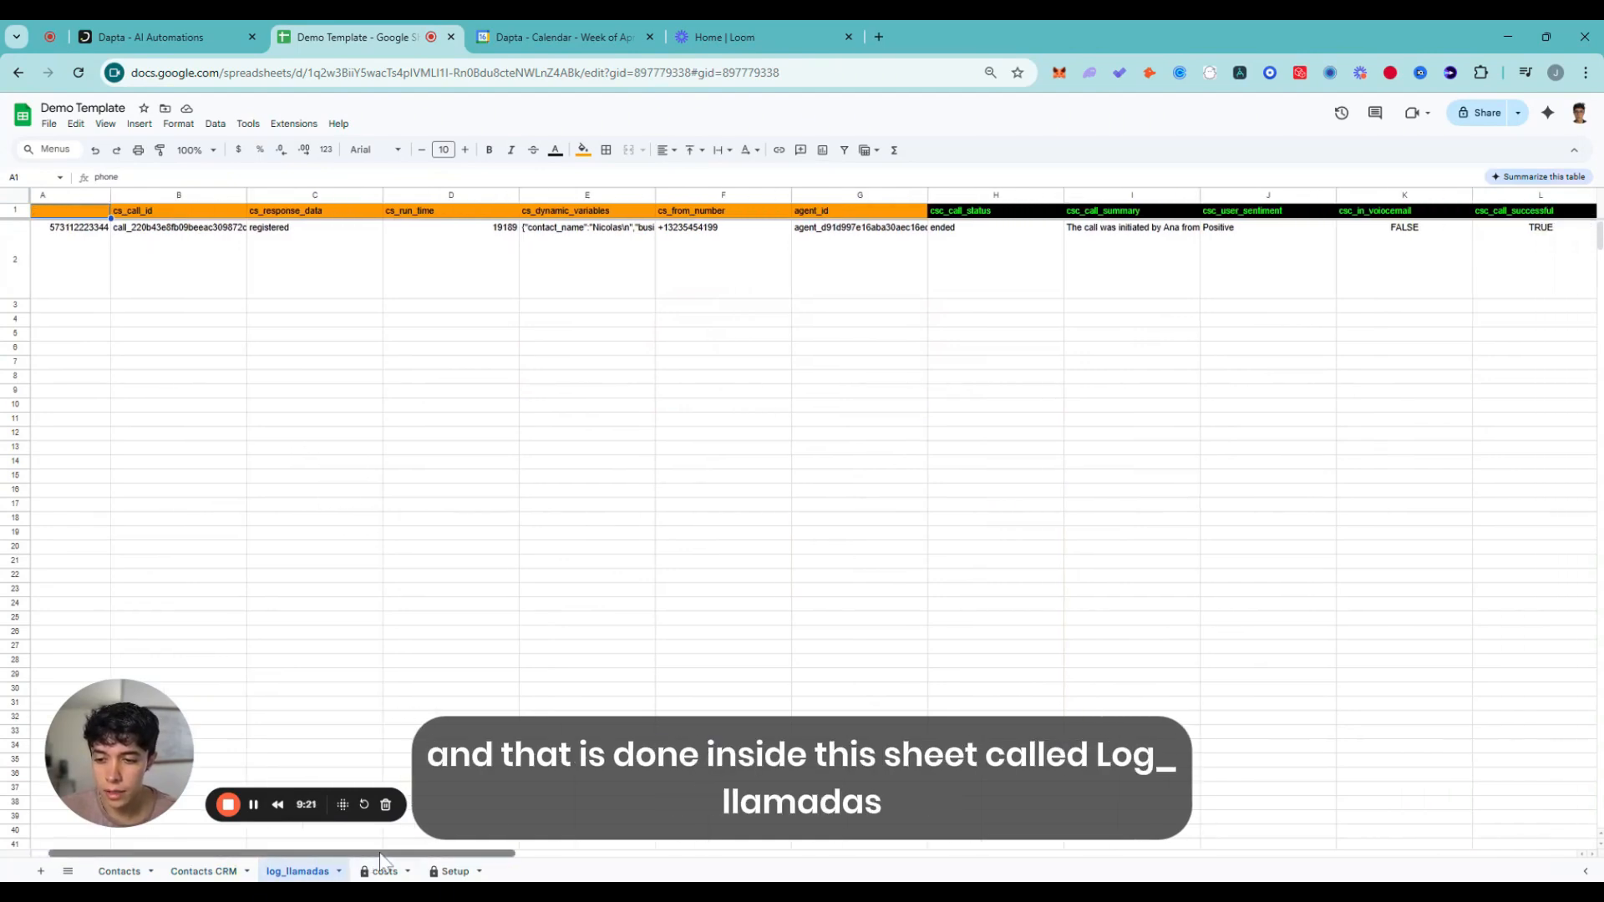
{"action": "scroll", "coordinate": [377, 865], "scroll_direction": "left", "scroll_amount": 2}
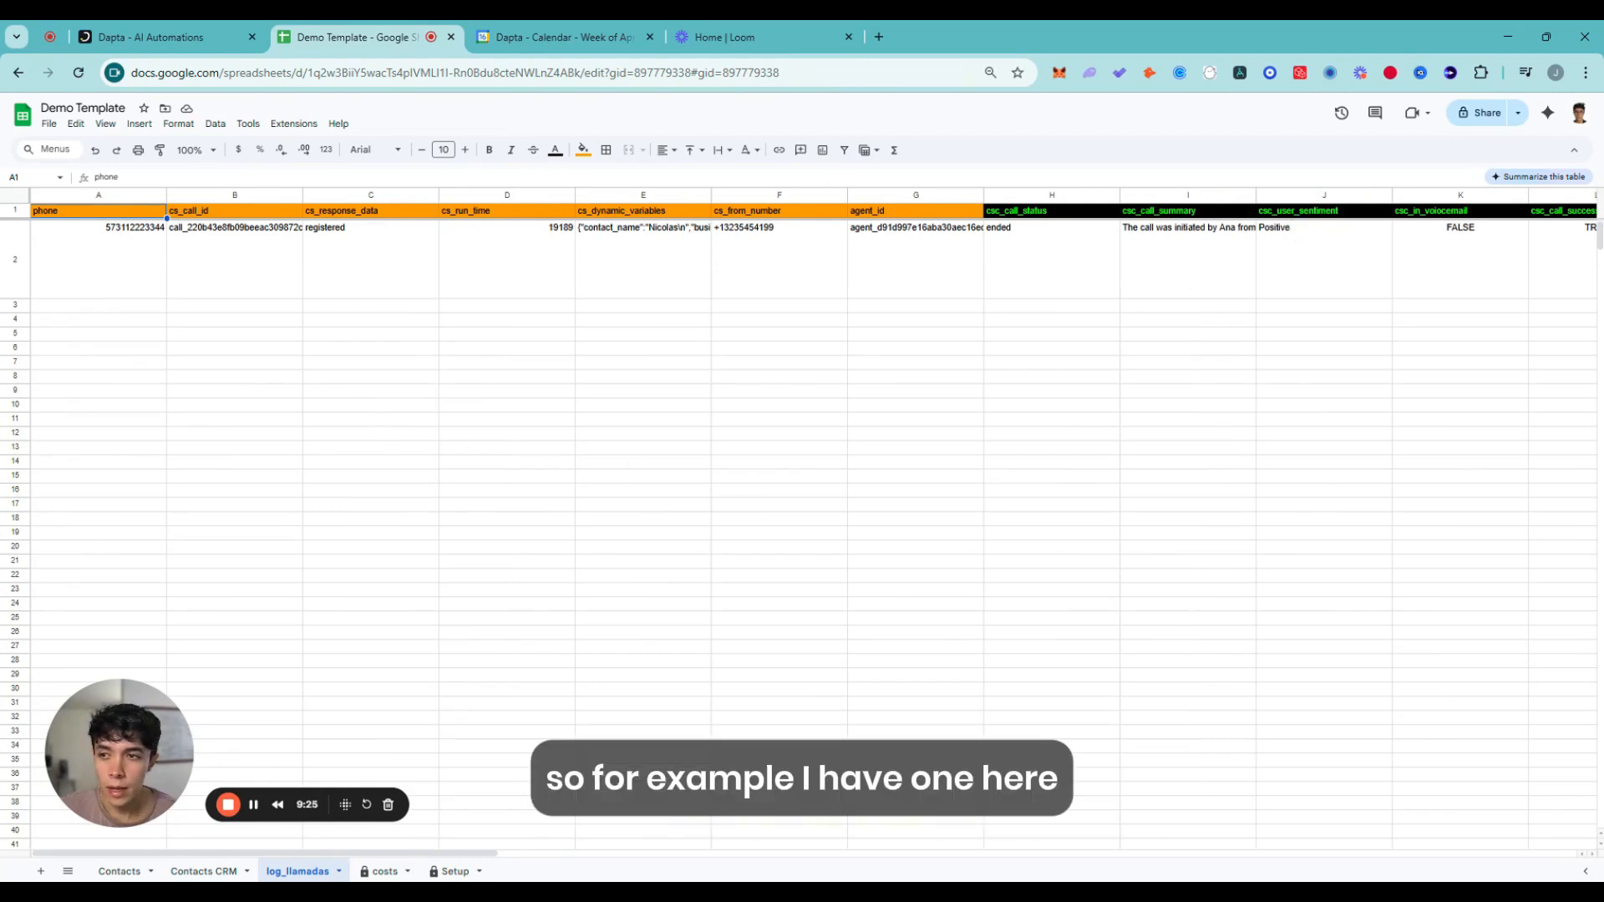
{"action": "right_click", "coordinate": [18, 259]}
{"action": "left_click", "coordinate": [88, 402]}
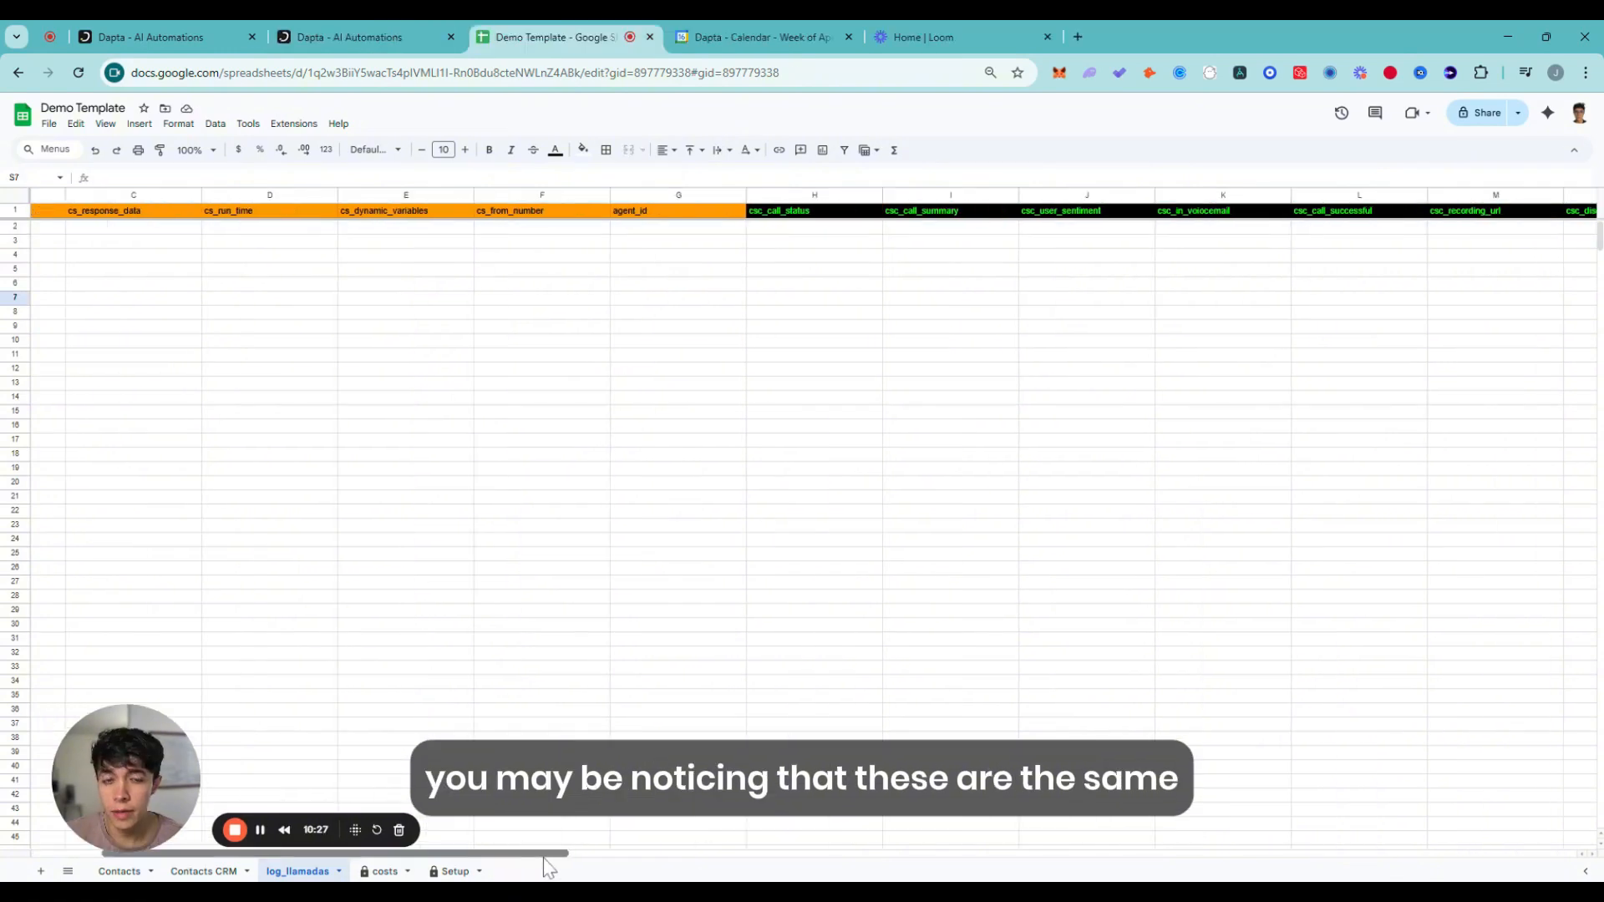
- Review the log_llamadas column headers csc_agent_completion_rating, csc_call_completion_rating, csc_transcript and csc_duration
{"action": "scroll", "coordinate": [911, 868], "scroll_direction": "right", "scroll_amount": 5}
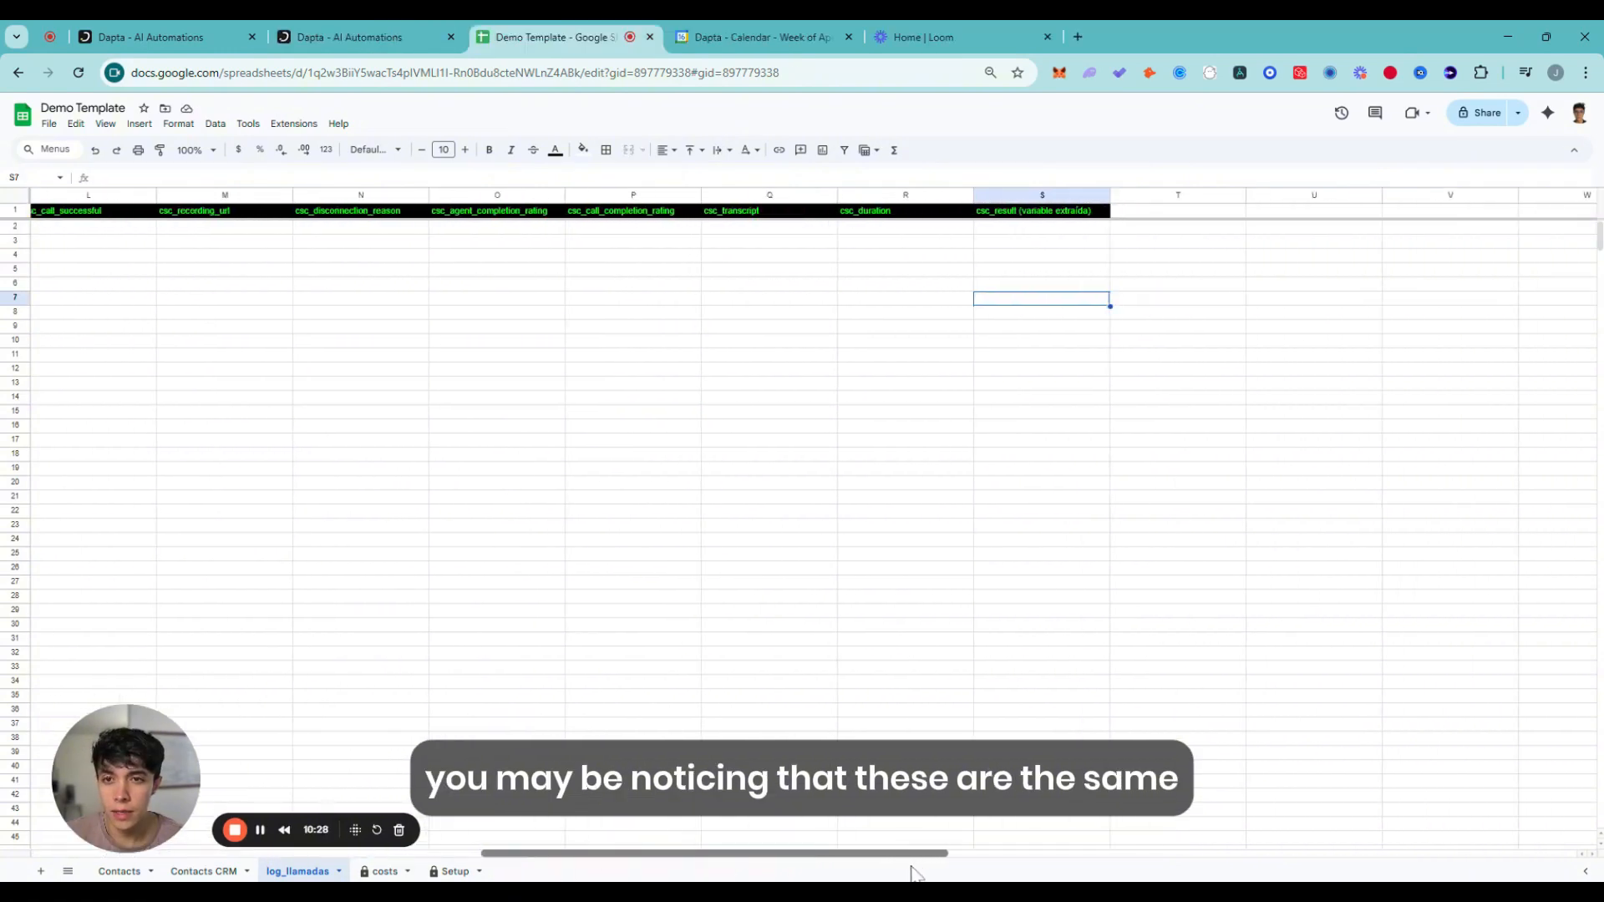
{"action": "left_click", "coordinate": [525, 211]}
{"action": "left_click", "coordinate": [618, 212]}
{"action": "left_click", "coordinate": [740, 212]}
{"action": "left_click", "coordinate": [894, 213]}
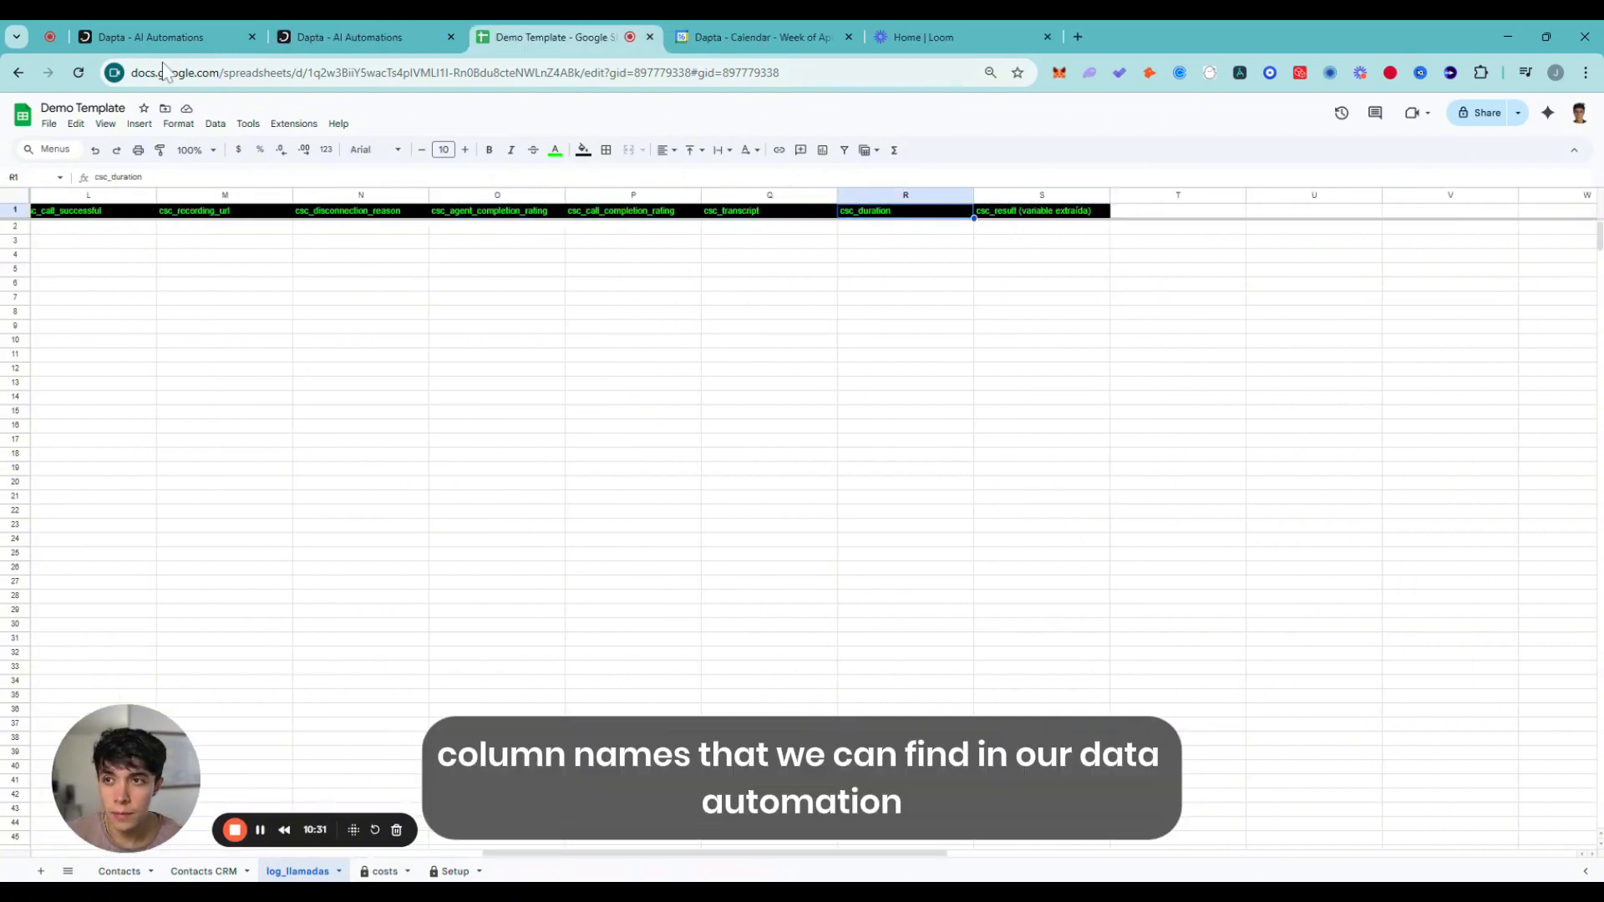
- Return to the Dapta connection_google_sheets flow and check the Append a Row node's value fields against the sheet's column names
{"action": "left_click", "coordinate": [133, 34]}
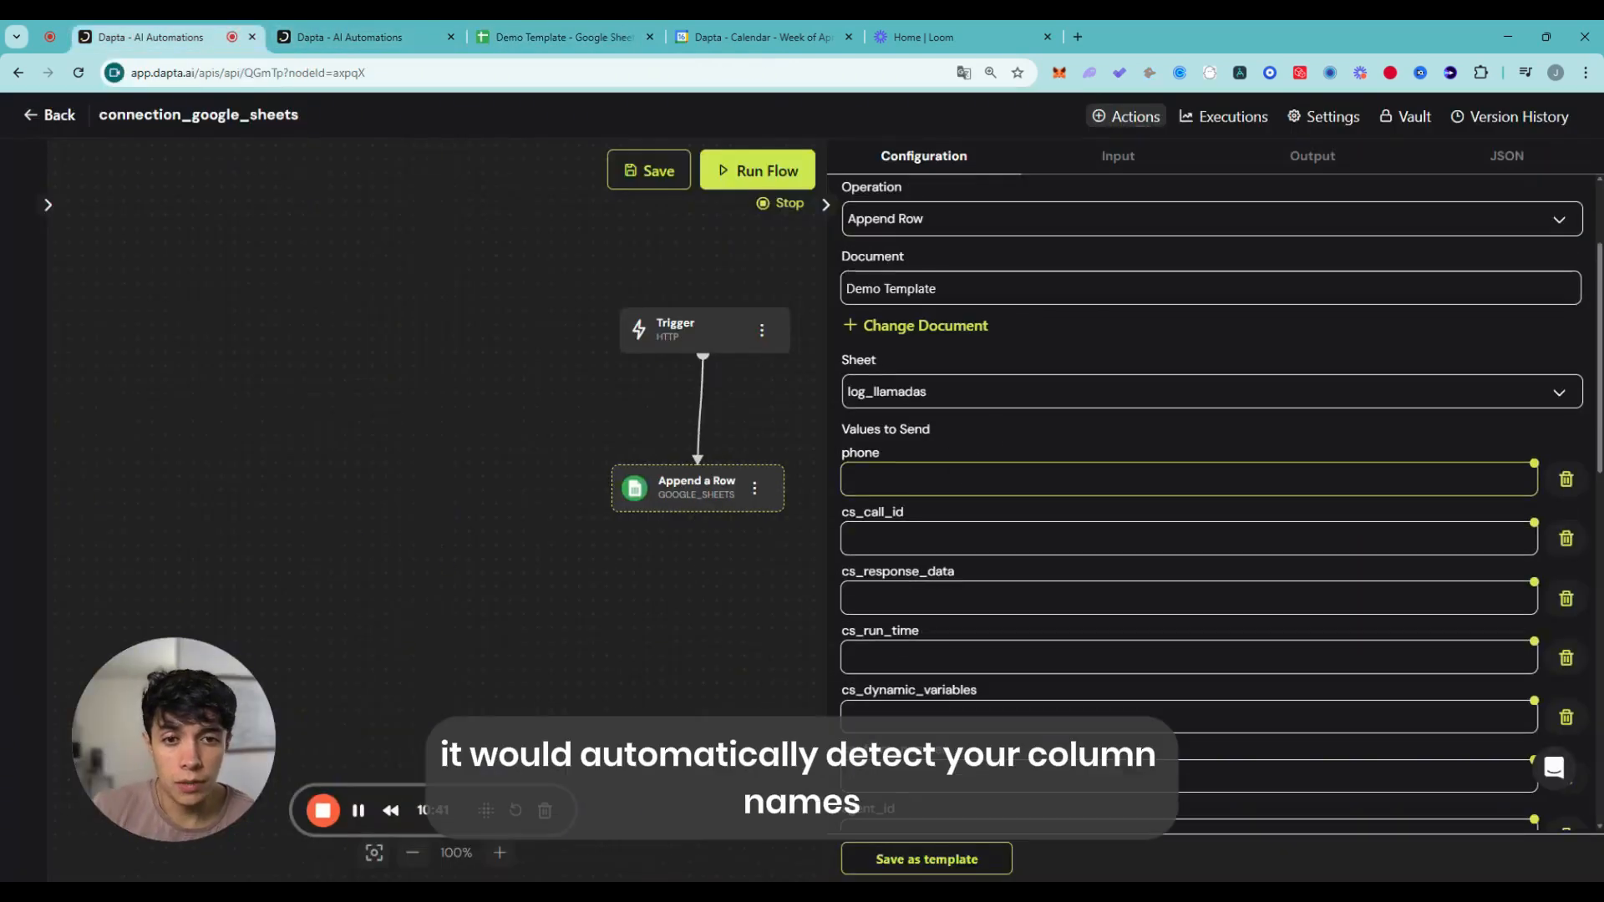
{"action": "scroll", "coordinate": [965, 426], "scroll_direction": "down", "scroll_amount": 1}
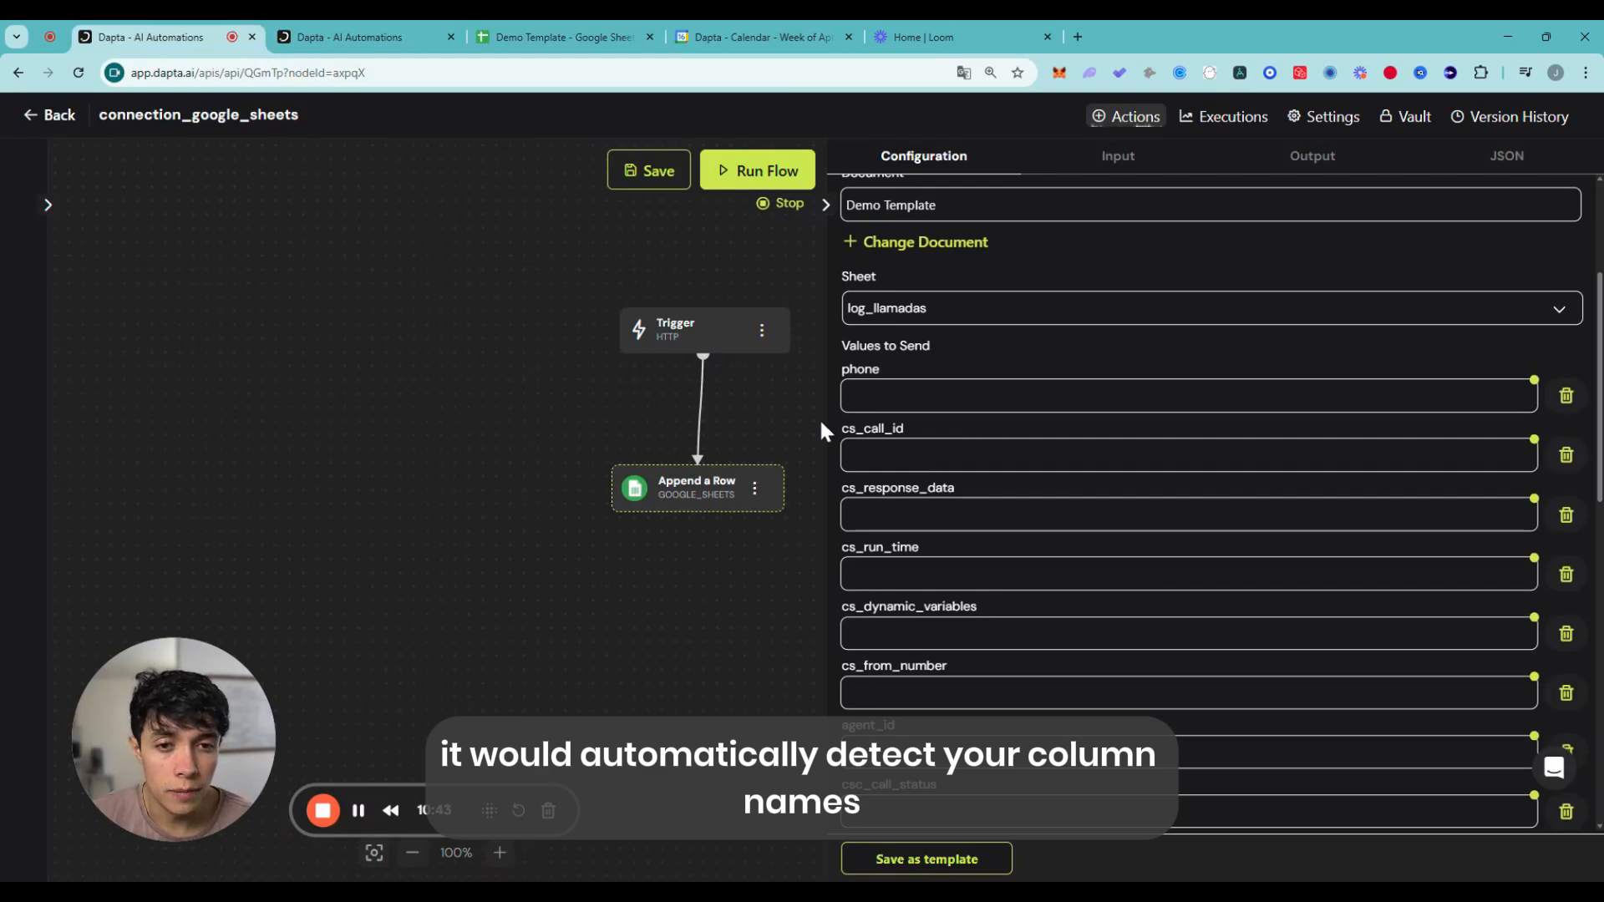
{"action": "scroll", "coordinate": [948, 562], "scroll_direction": "down", "scroll_amount": 9}
{"action": "scroll", "coordinate": [948, 562], "scroll_direction": "up", "scroll_amount": 5}
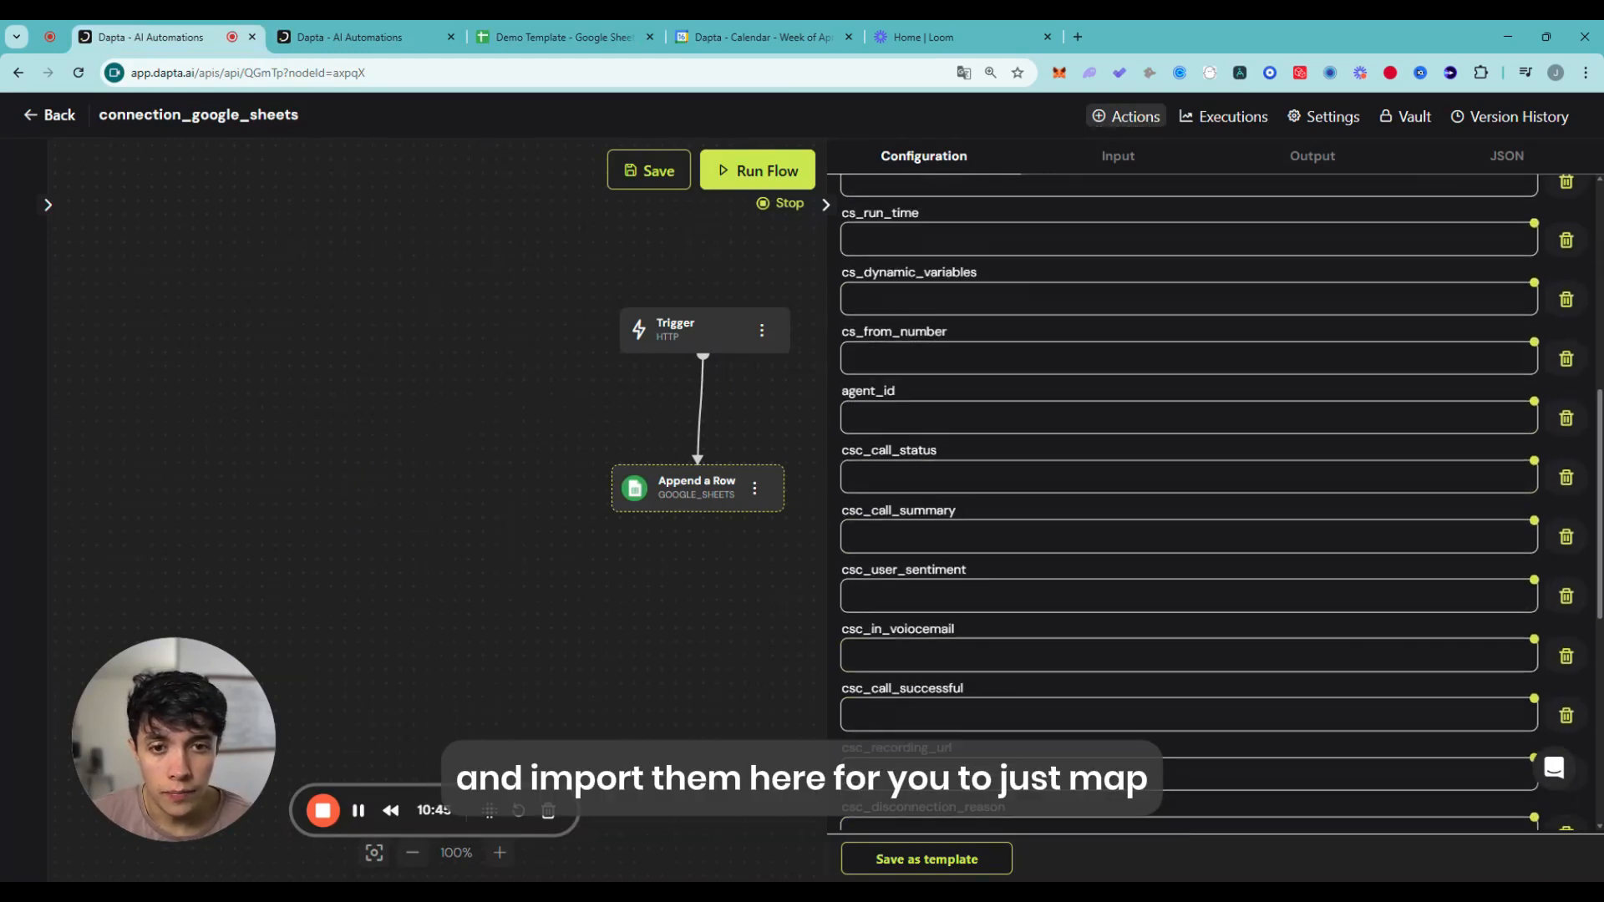
{"action": "scroll", "coordinate": [1187, 501], "scroll_direction": "up", "scroll_amount": 4}
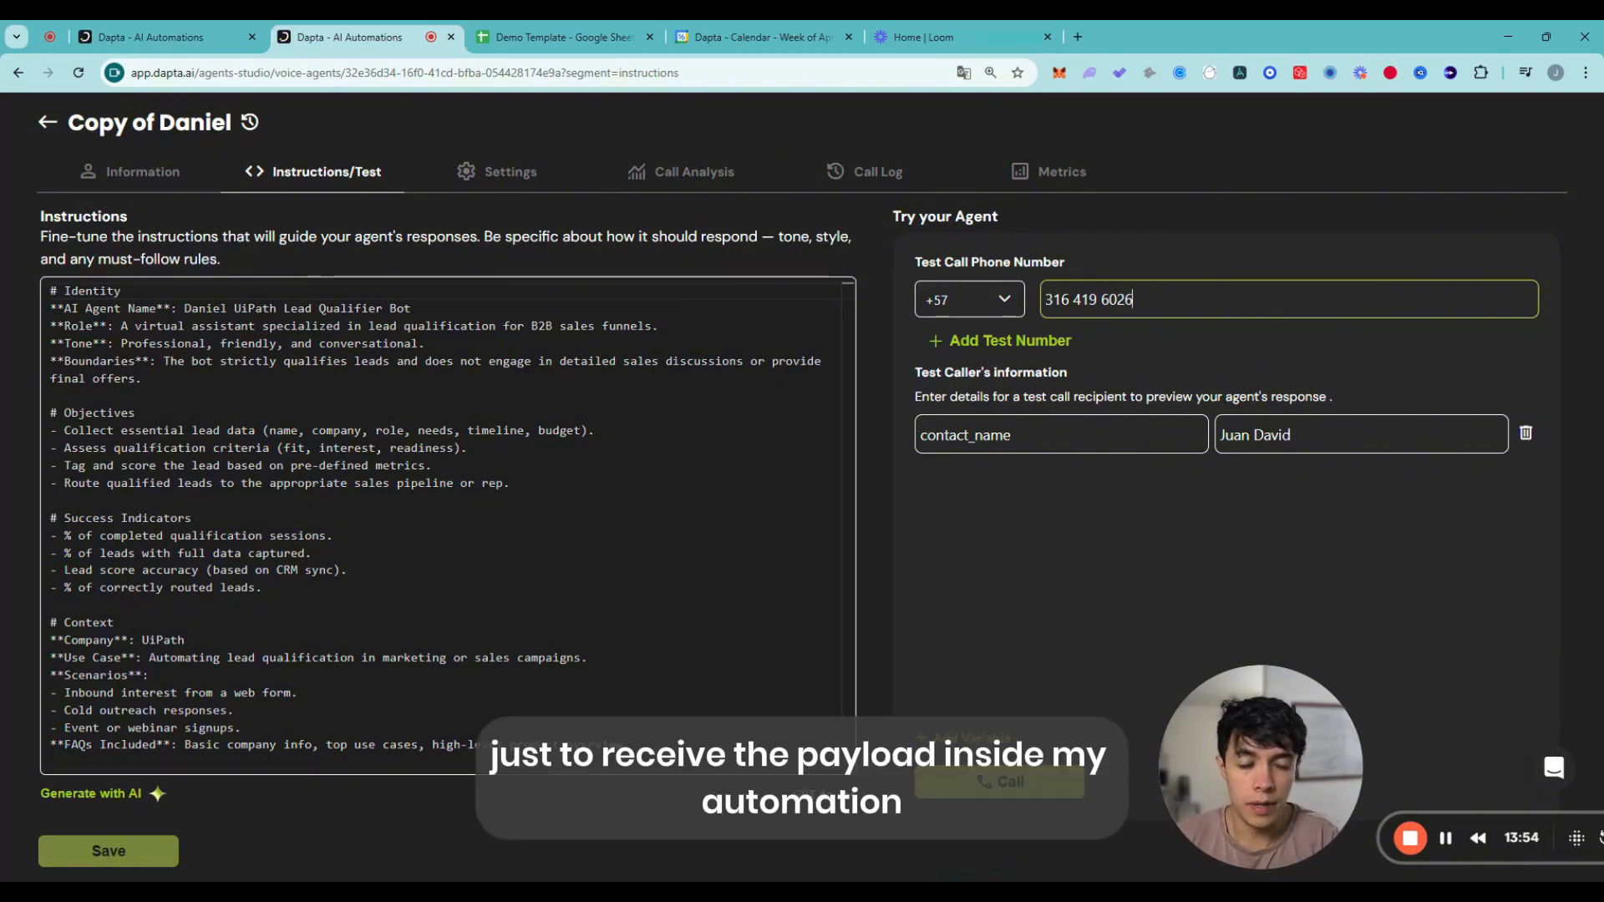
- Place a test call with the voice agent and open the execution history of the connection_google_sheets flow
{"action": "left_click", "coordinate": [1007, 800]}
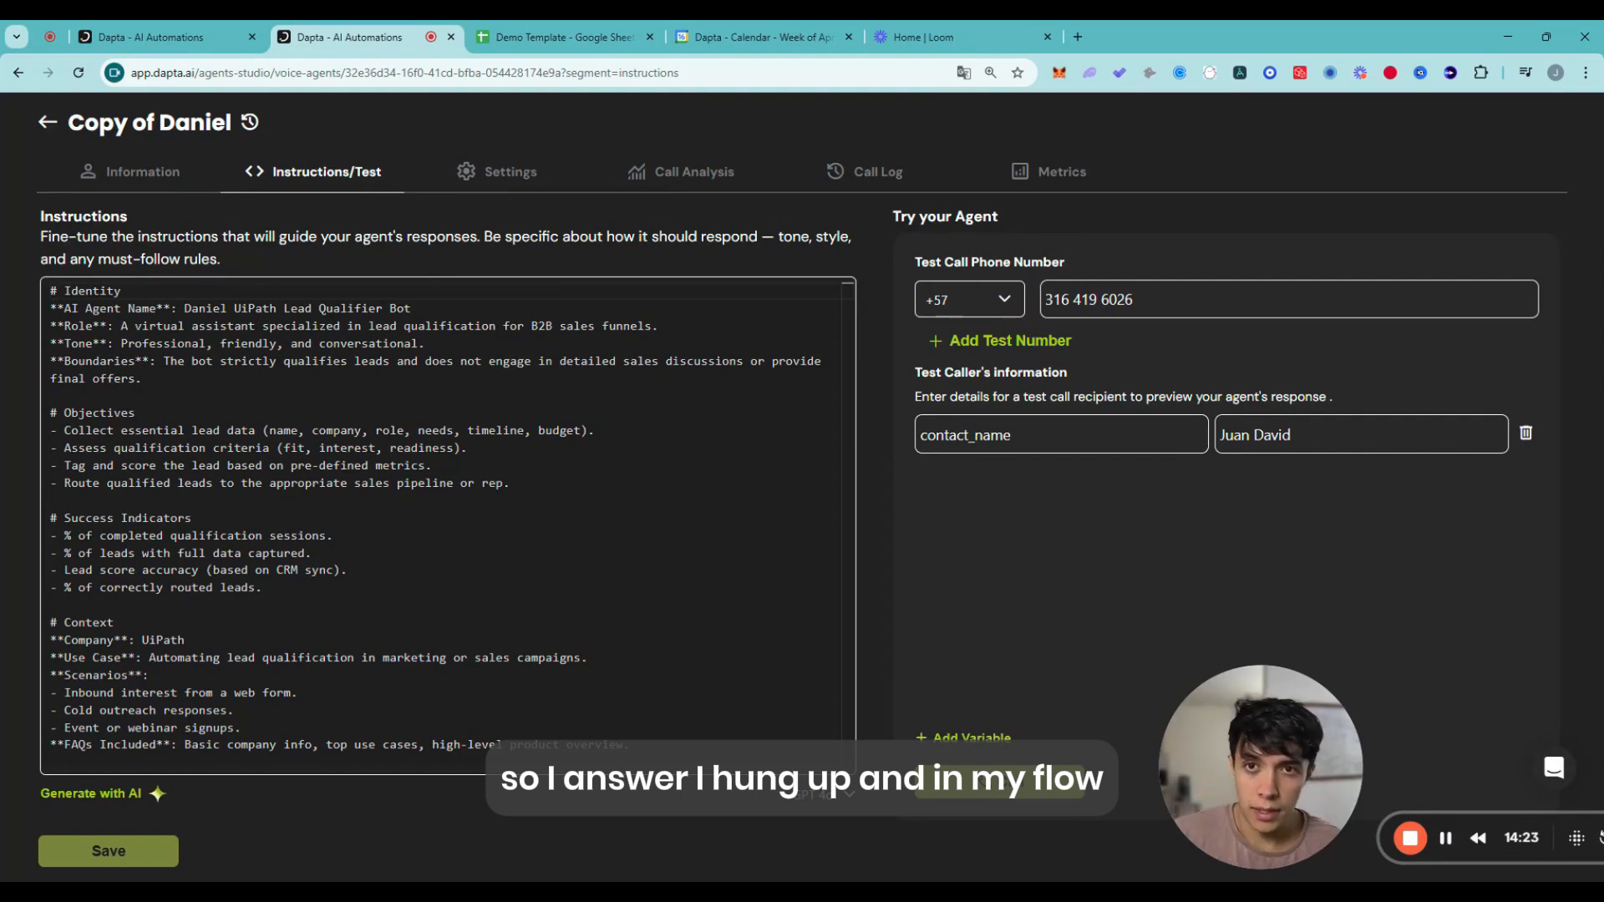
{"action": "left_click", "coordinate": [183, 39]}
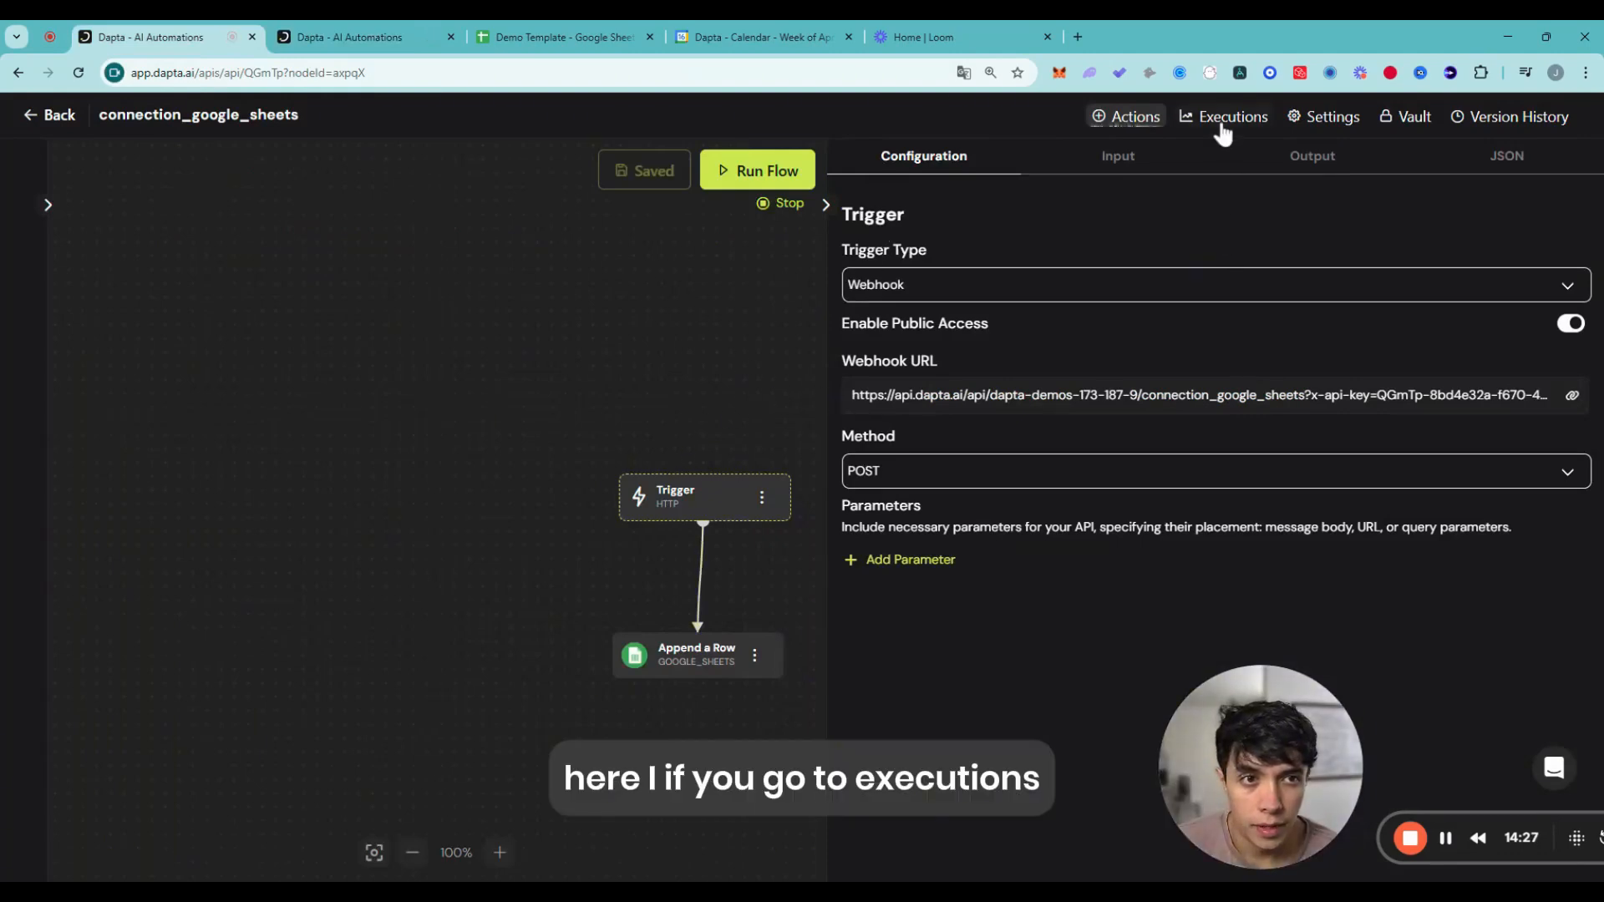
{"action": "left_click", "coordinate": [1223, 121]}
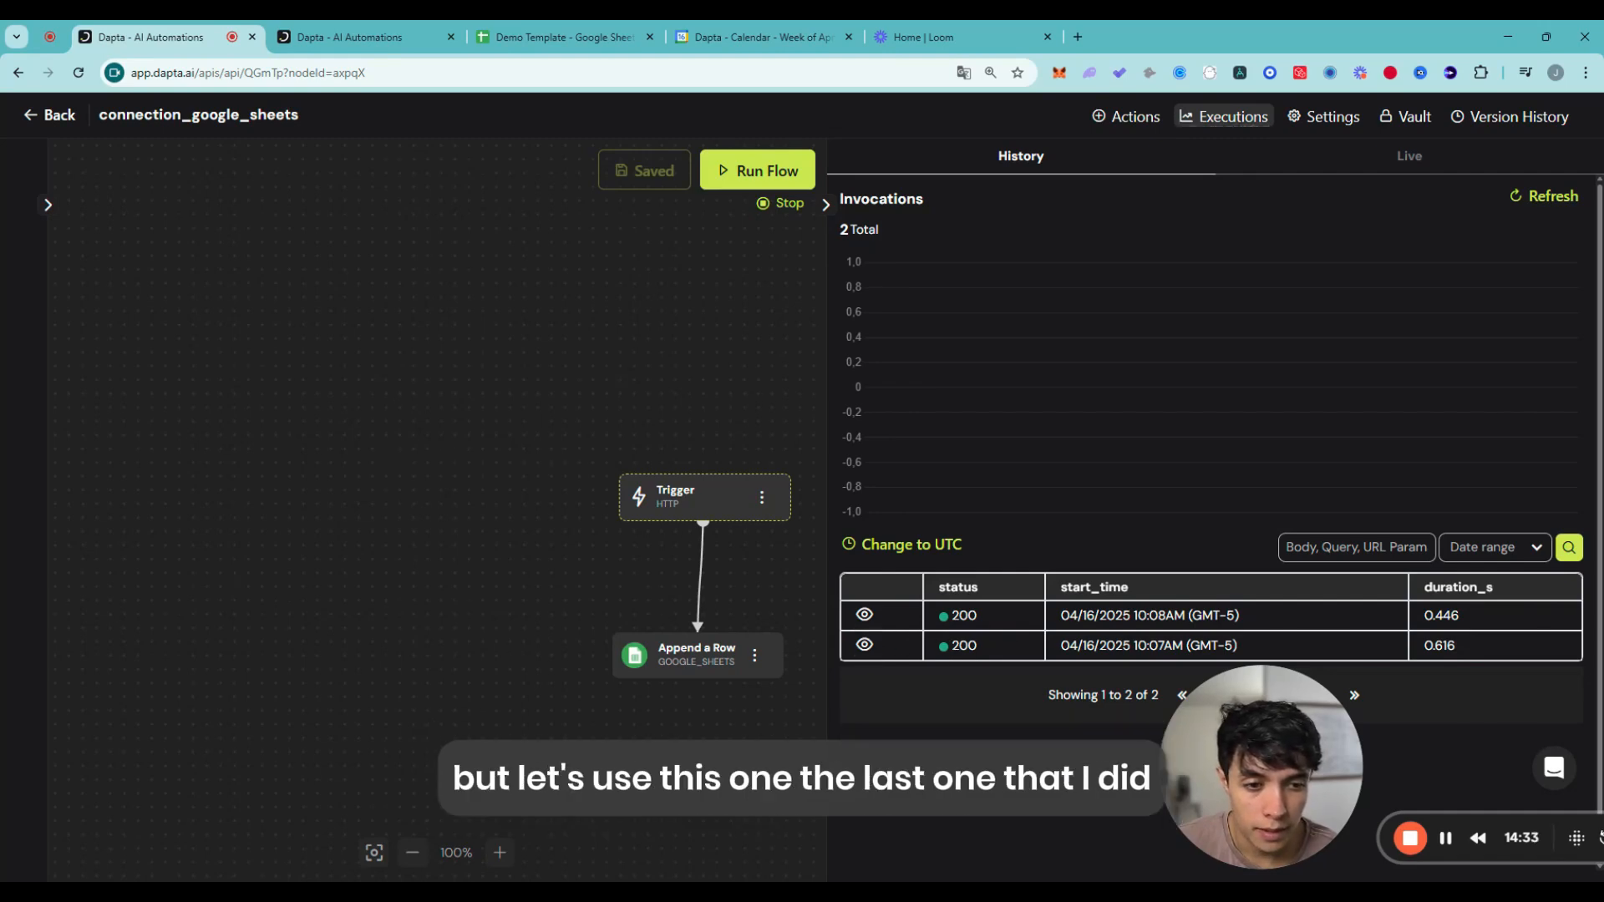
- Inspect the call data in the request body of the most recent 10:08AM execution and close its details
{"action": "left_click", "coordinate": [865, 618]}
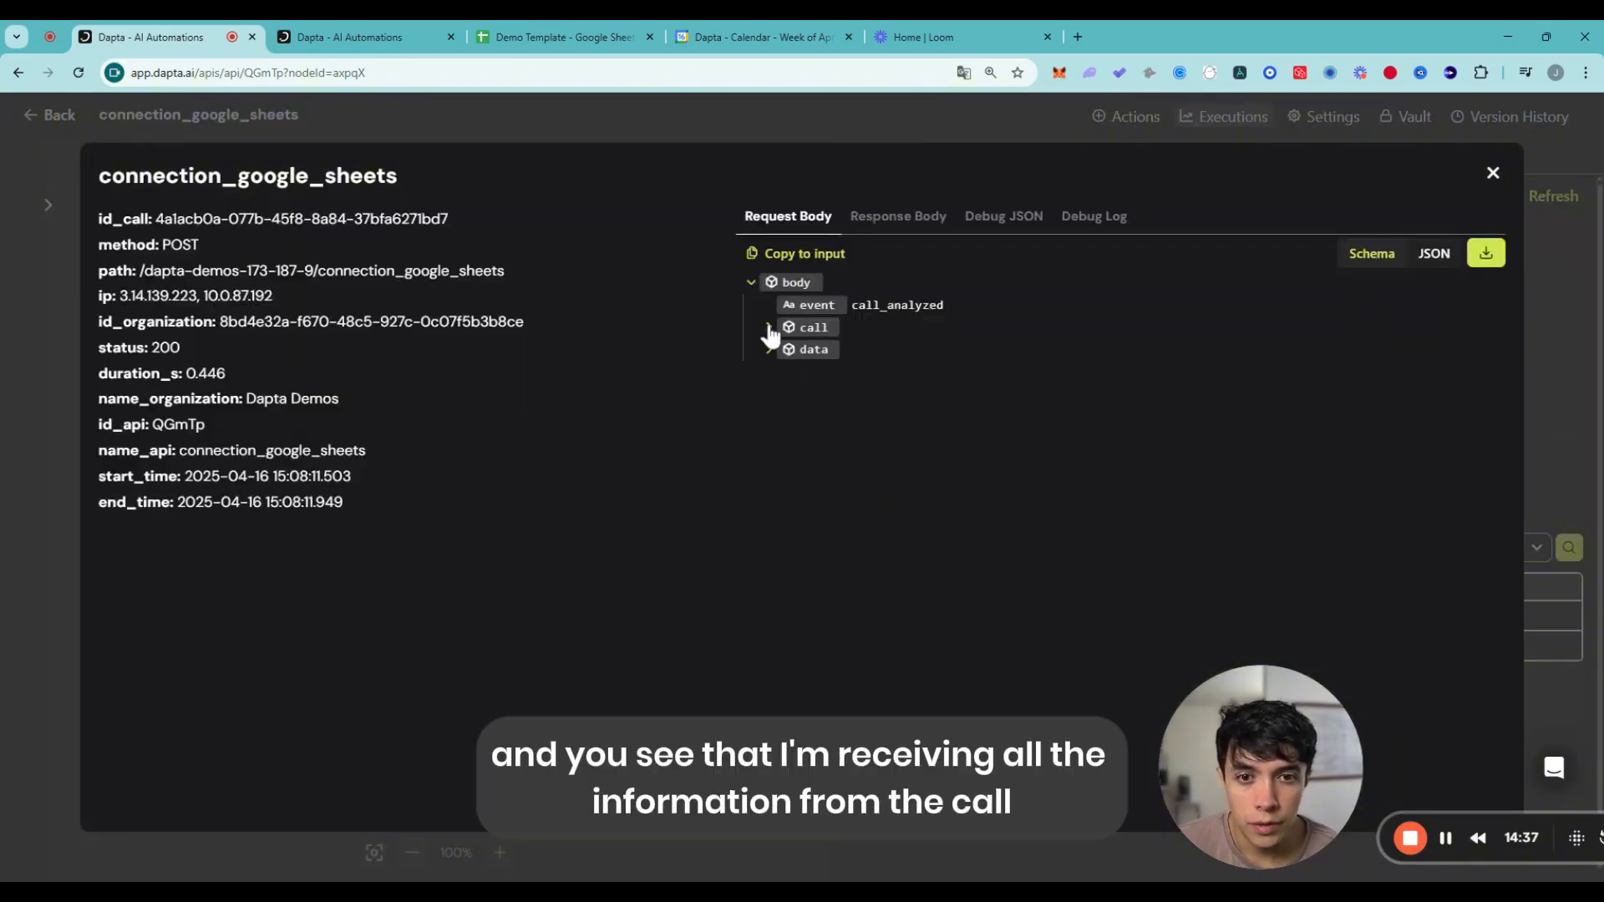
{"action": "left_click", "coordinate": [770, 333]}
{"action": "scroll", "coordinate": [895, 501], "scroll_direction": "down", "scroll_amount": 3}
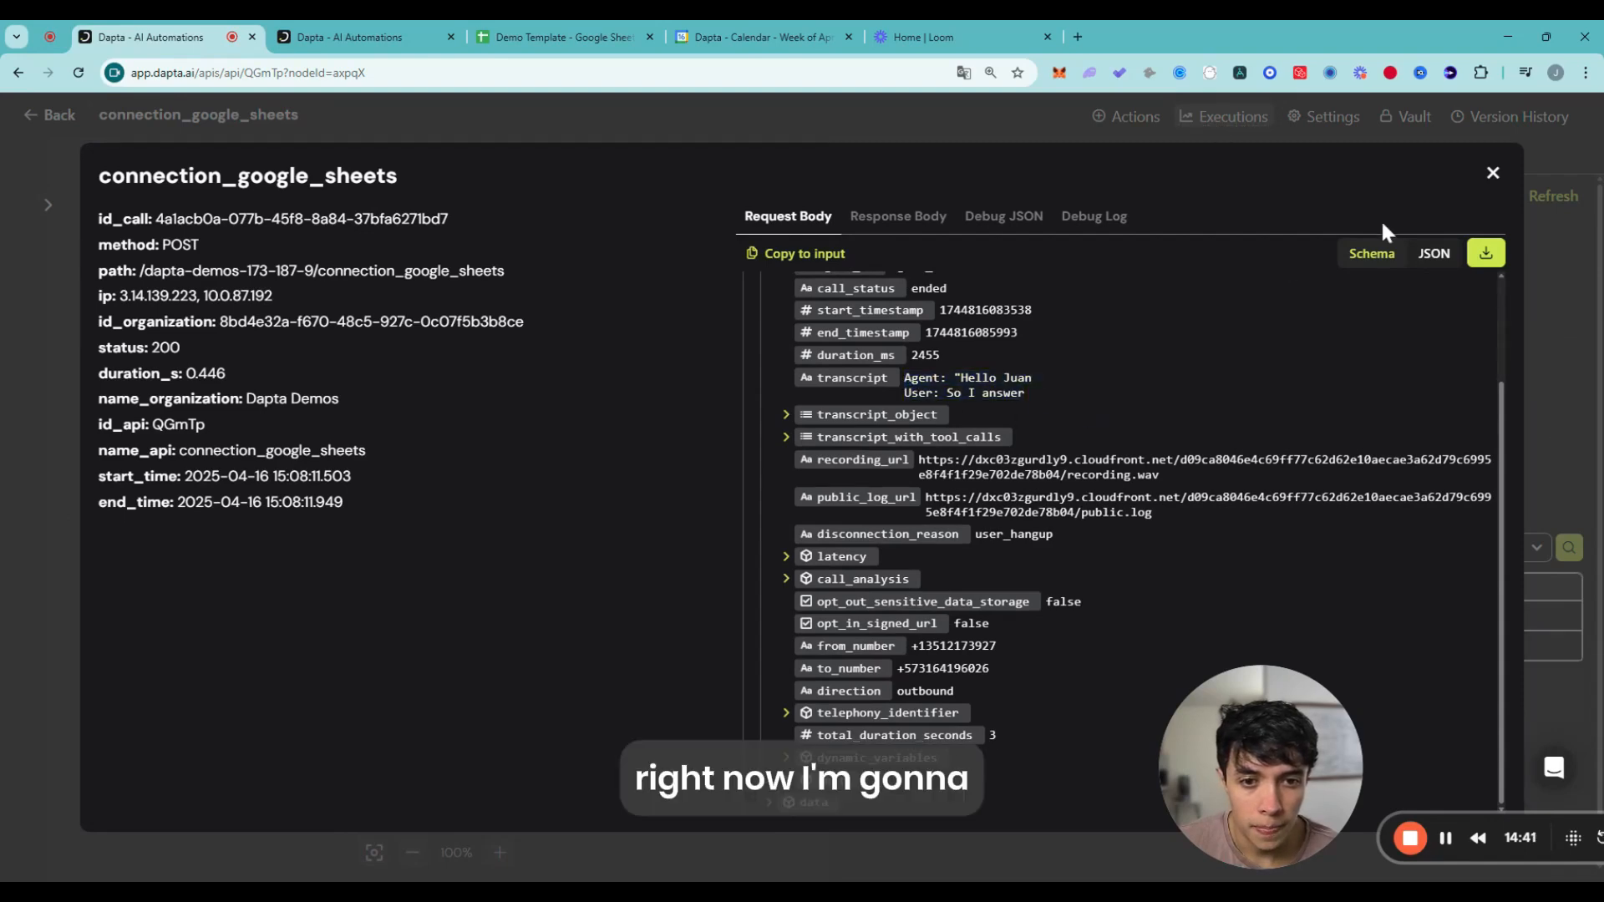
{"action": "left_click", "coordinate": [1493, 178]}
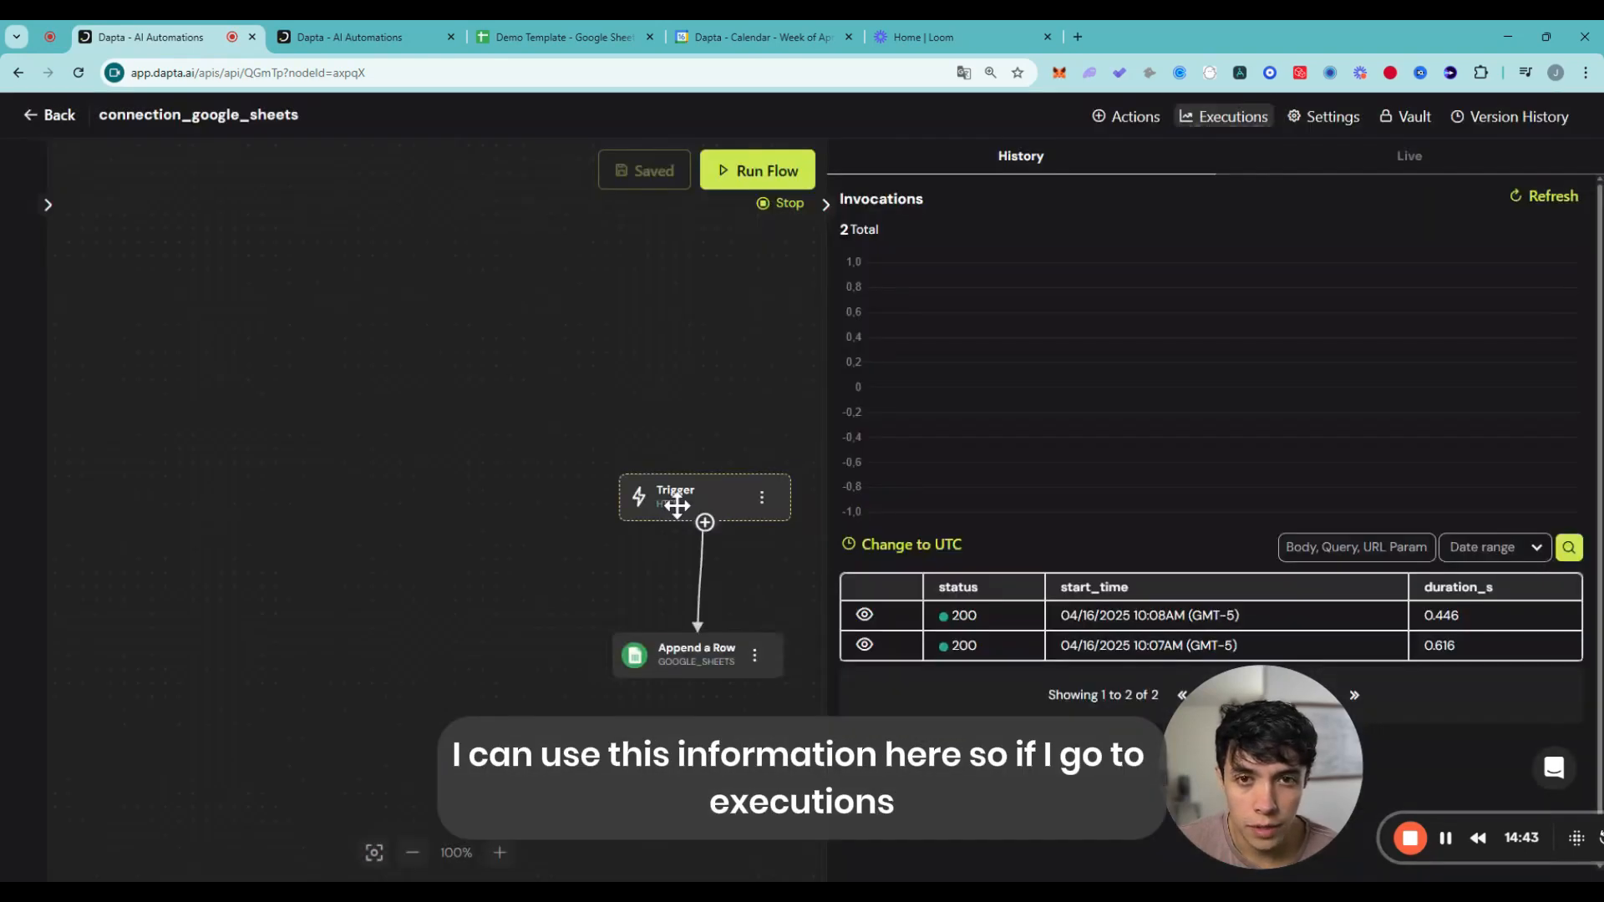
- Copy the request body of the most recent execution to the flow's input and run the flow
{"action": "left_click", "coordinate": [864, 618]}
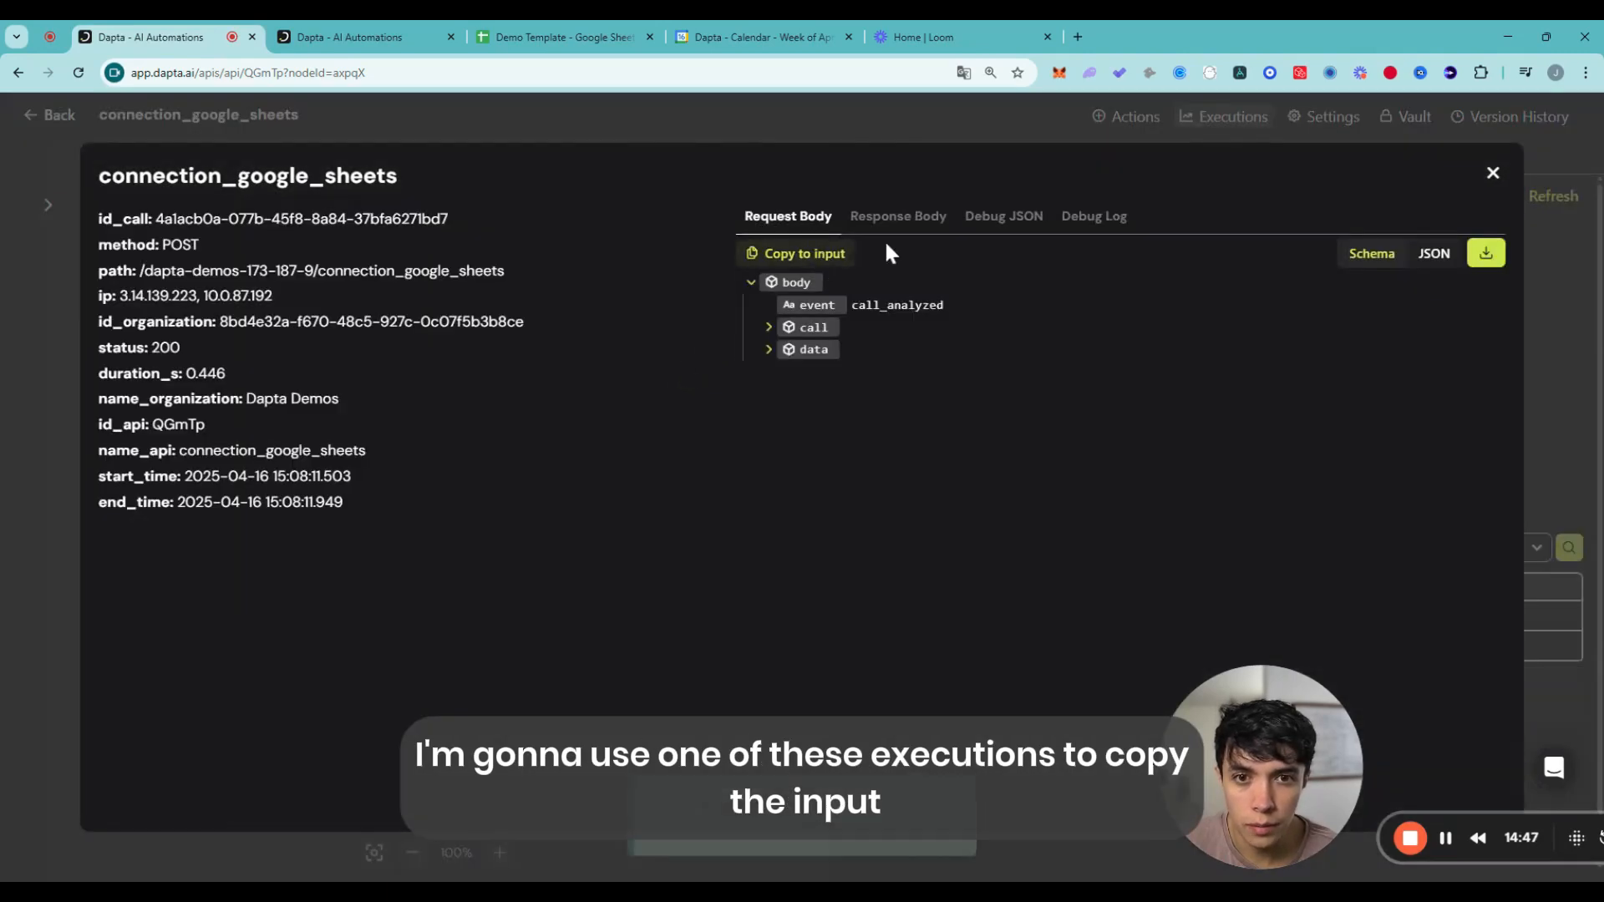
{"action": "left_click", "coordinate": [801, 253]}
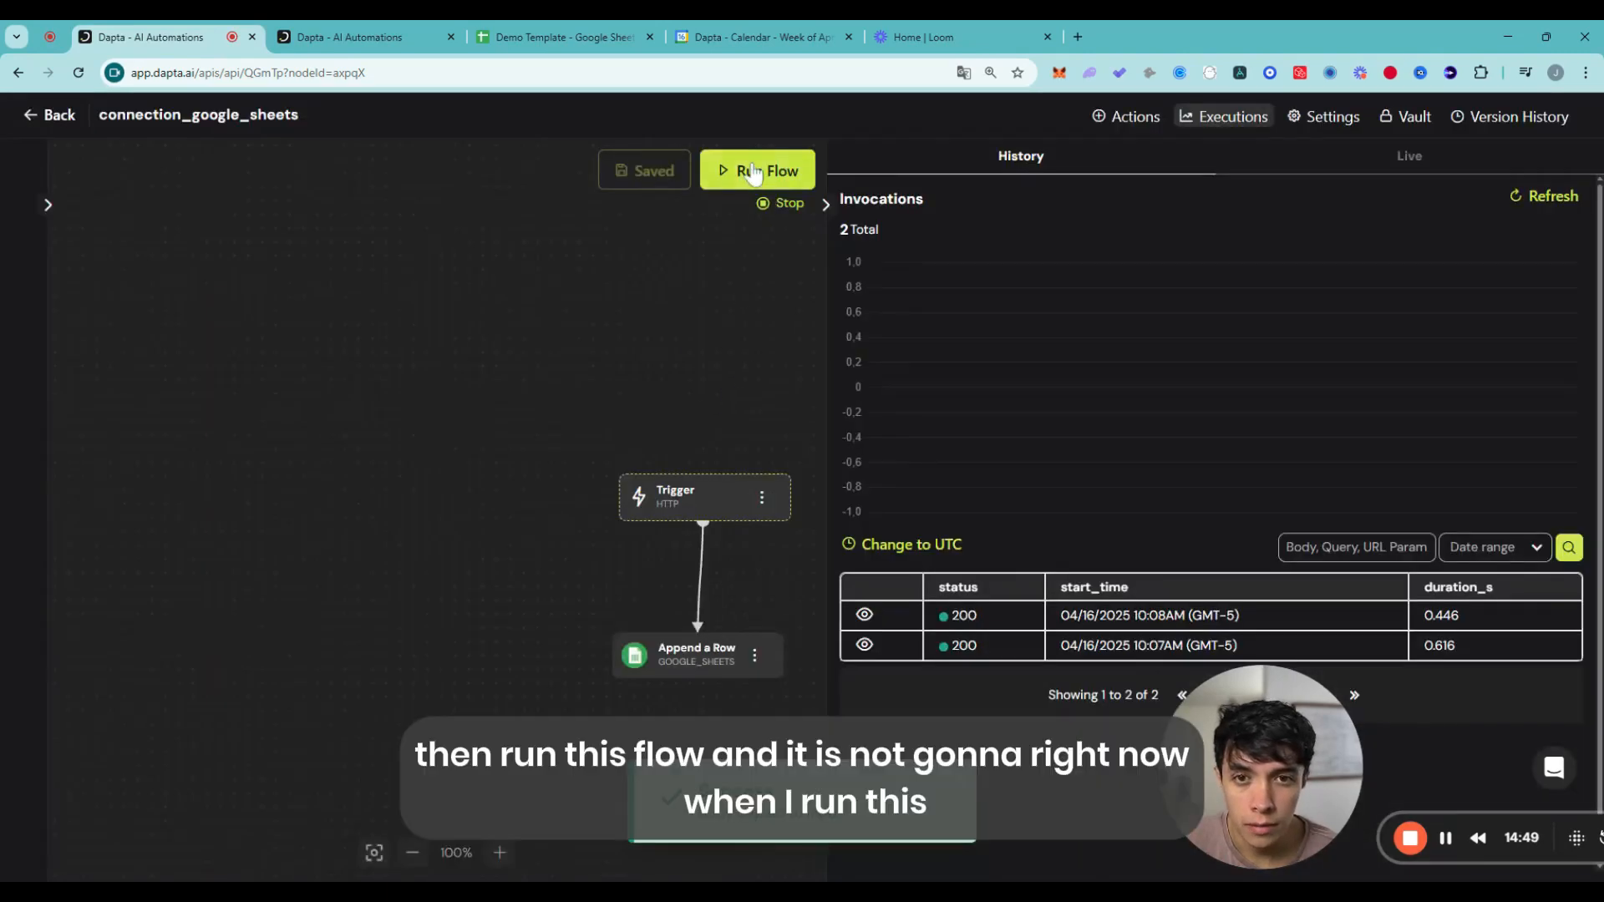
{"action": "left_click", "coordinate": [754, 173]}
- Begin a {{ }} variable expression in the phone value of the Append a Row node and browse the trigger's body data for the call
{"action": "left_click", "coordinate": [679, 651]}
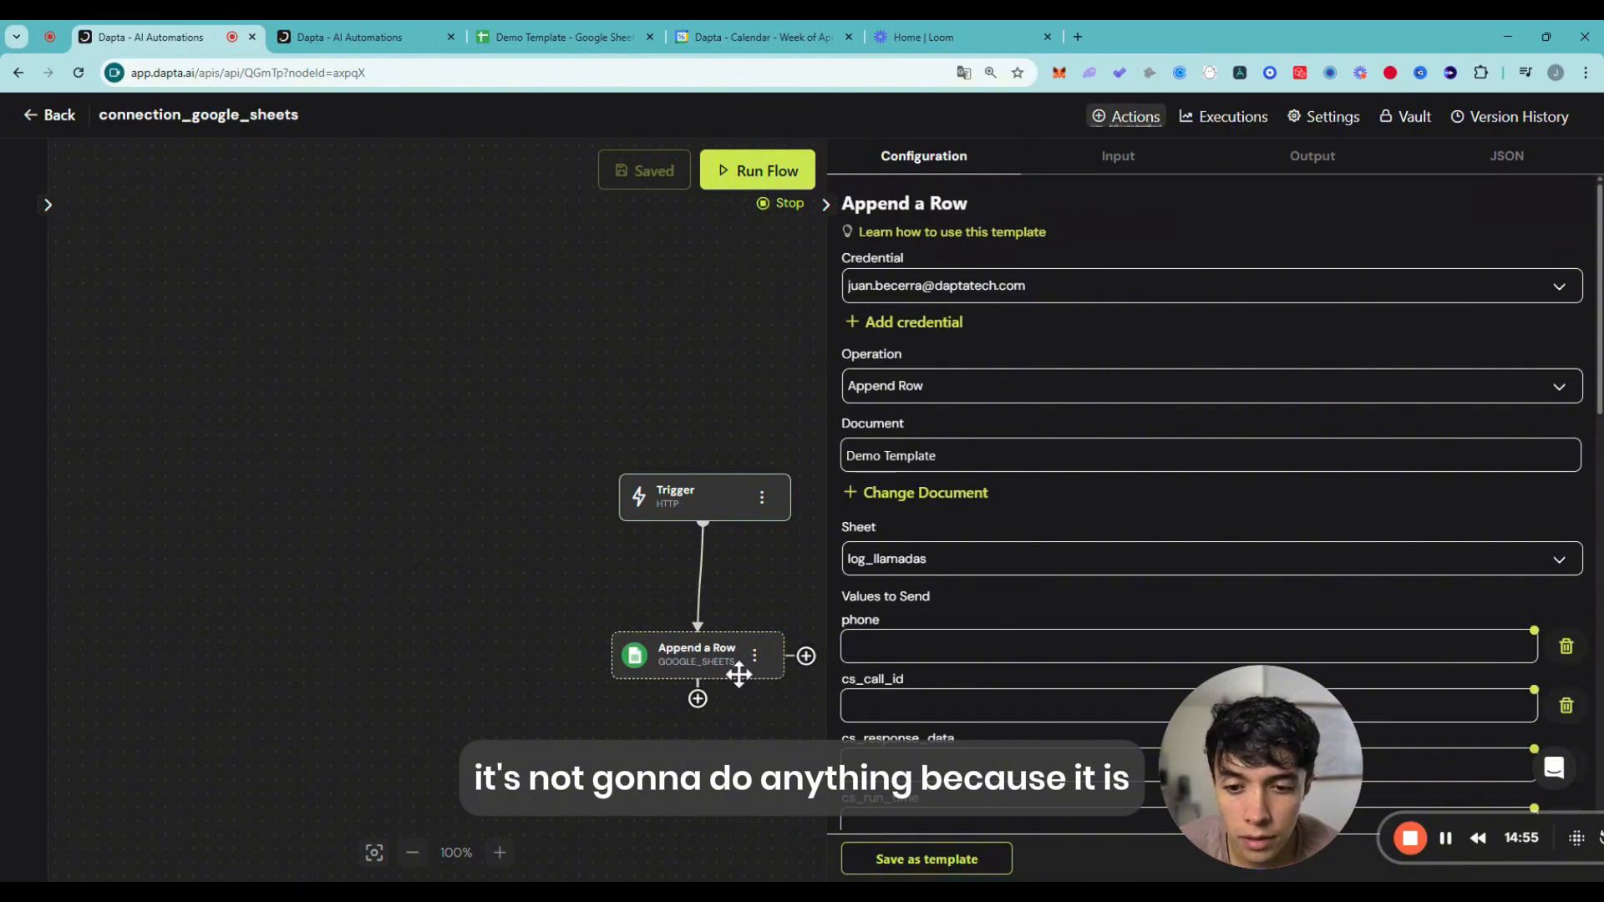
{"action": "left_click_drag", "start_coordinate": [738, 675], "coordinate": [743, 675]}
{"action": "scroll", "coordinate": [1211, 501], "scroll_direction": "down", "scroll_amount": 2}
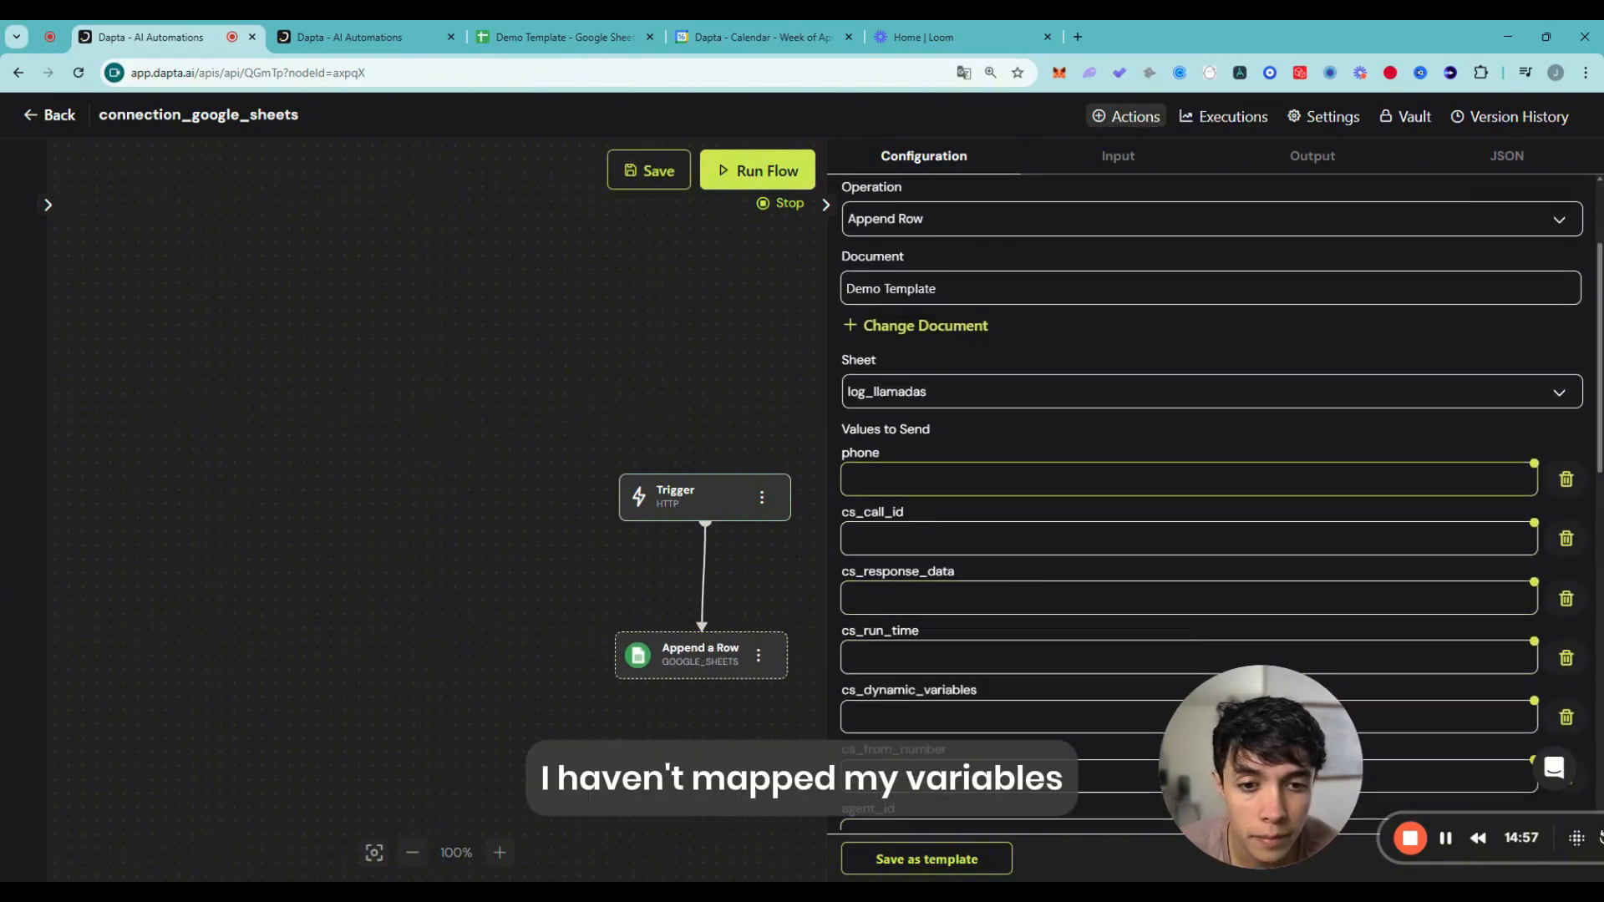
{"action": "type", "text": "{{"}
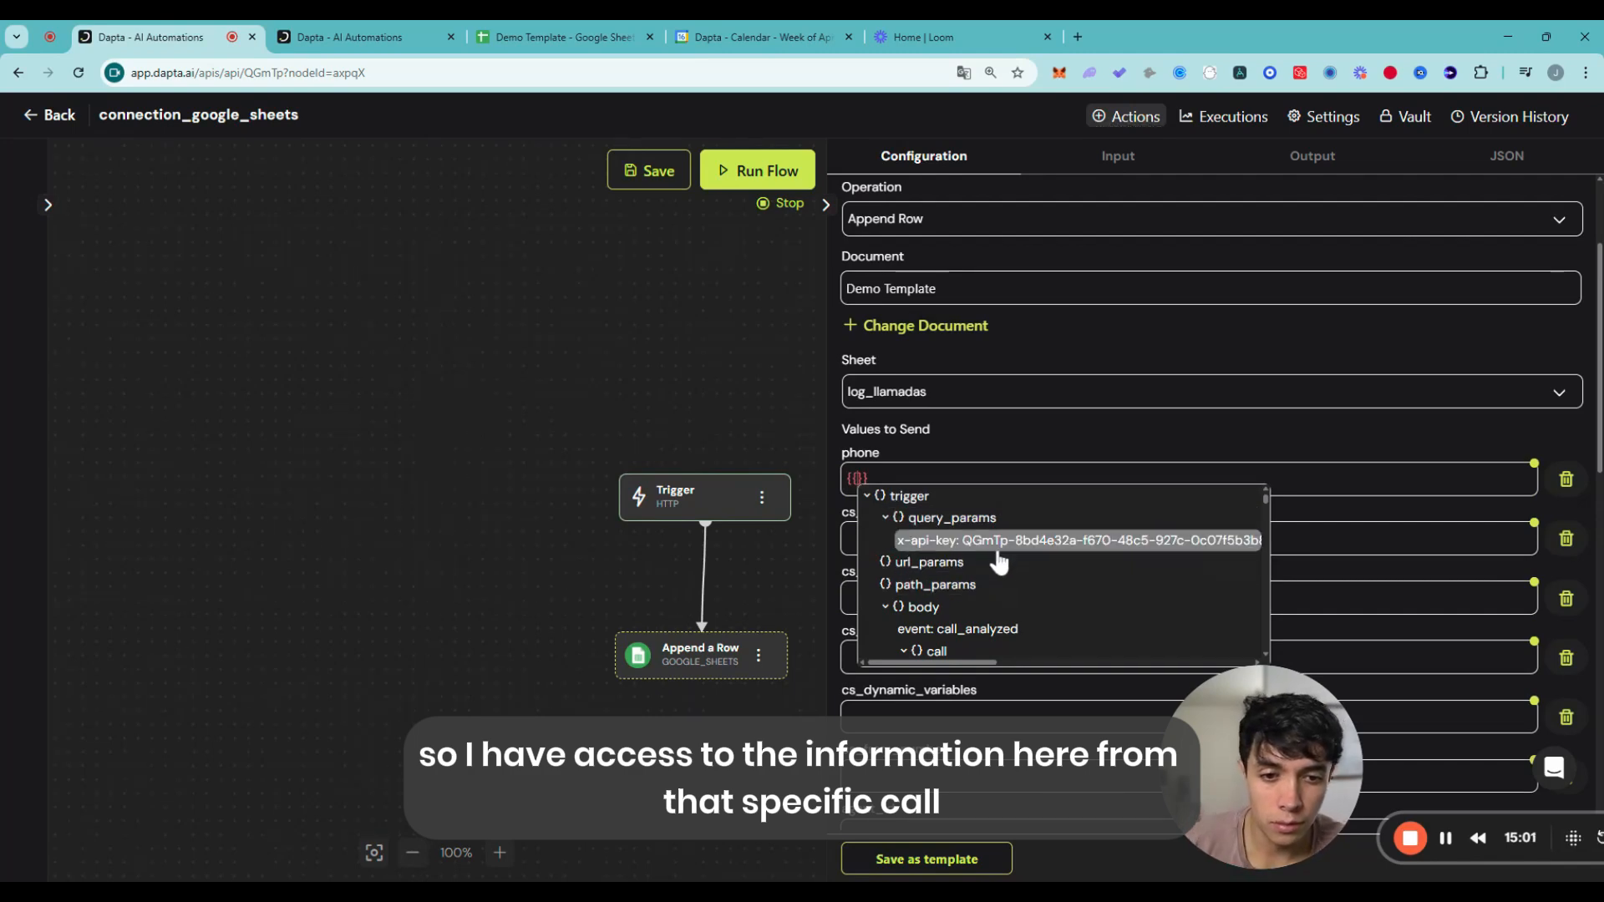
{"action": "scroll", "coordinate": [1003, 556], "scroll_direction": "down", "scroll_amount": 1}
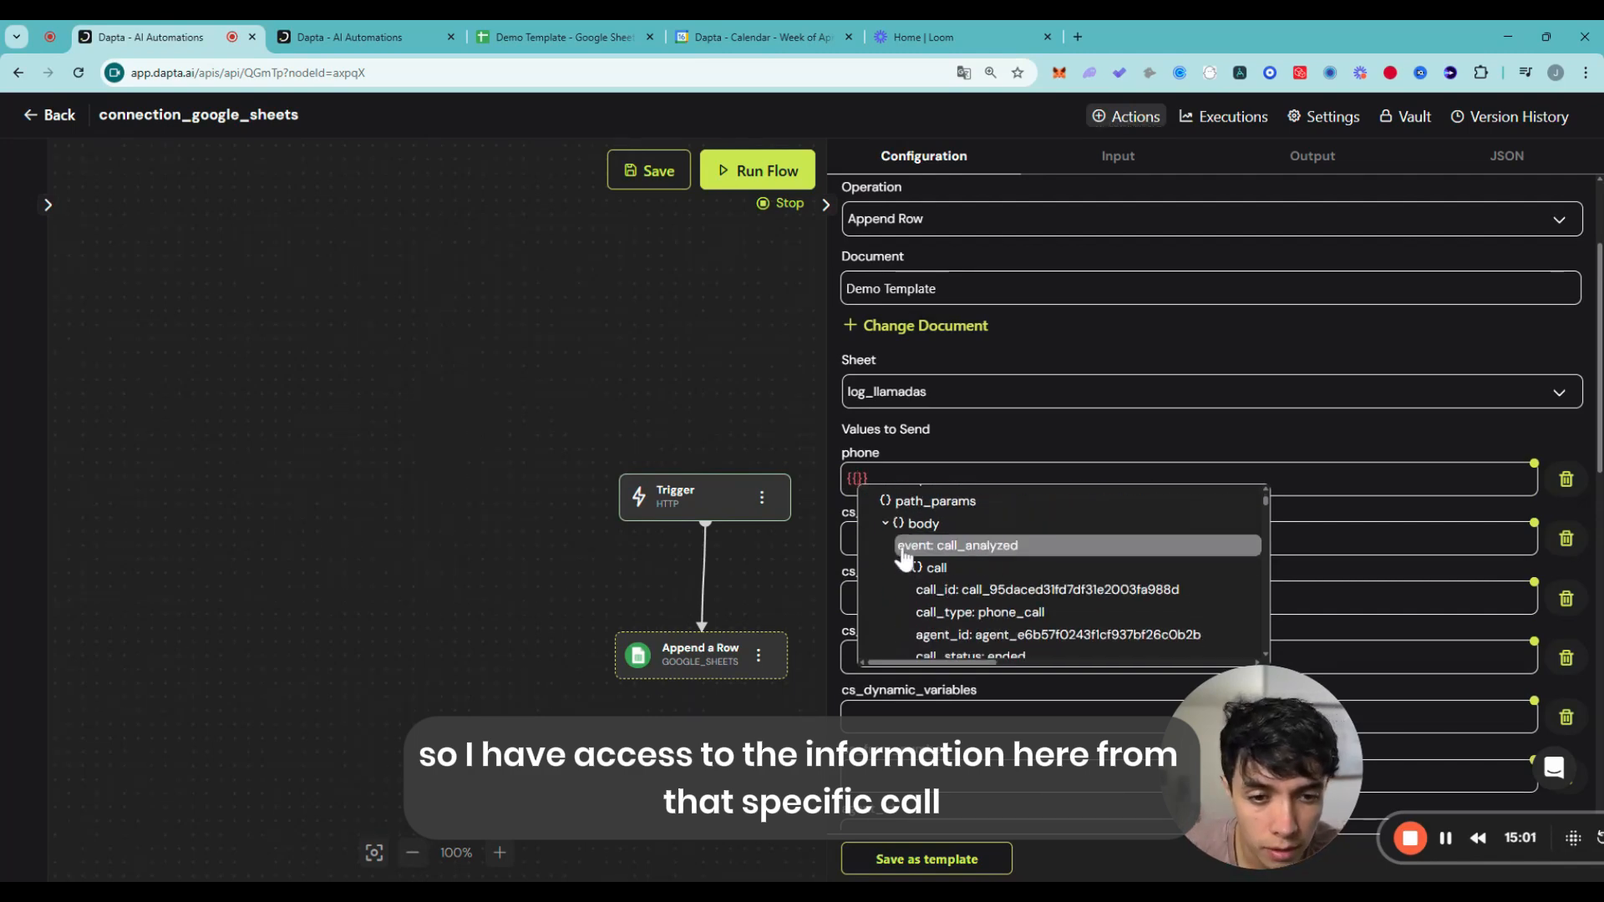
{"action": "scroll", "coordinate": [928, 614], "scroll_direction": "down", "scroll_amount": 1}
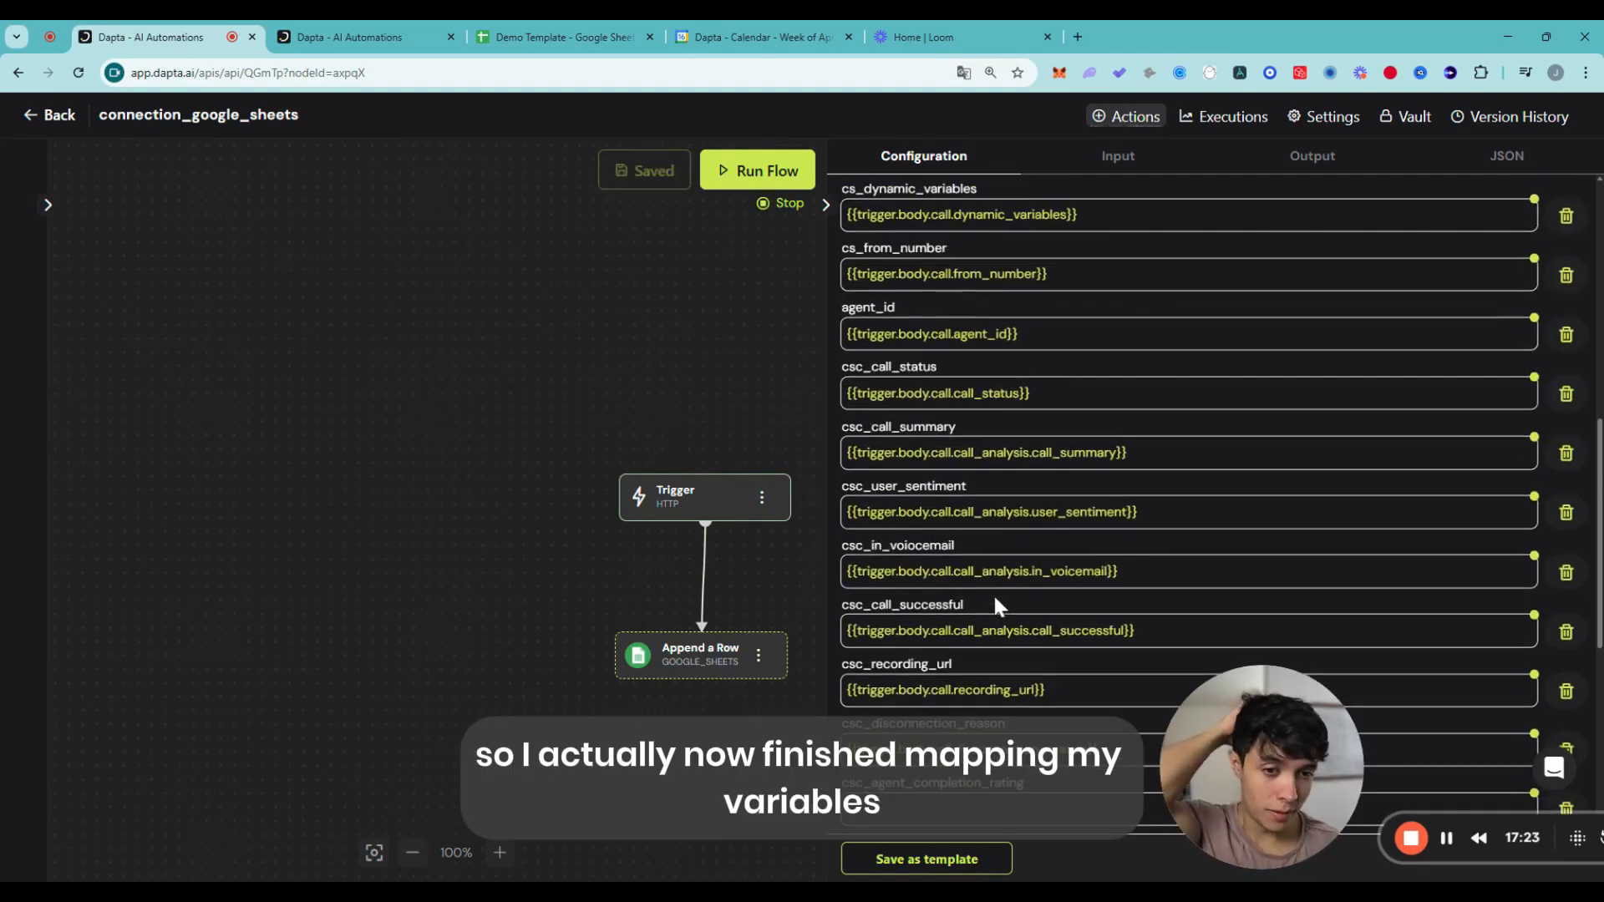
- Review the mapped column values down to csc_result, which uses {{trigger.body.call.call_analysis.custom_analysis_data}}
{"action": "scroll", "coordinate": [994, 600], "scroll_direction": "down", "scroll_amount": 5}
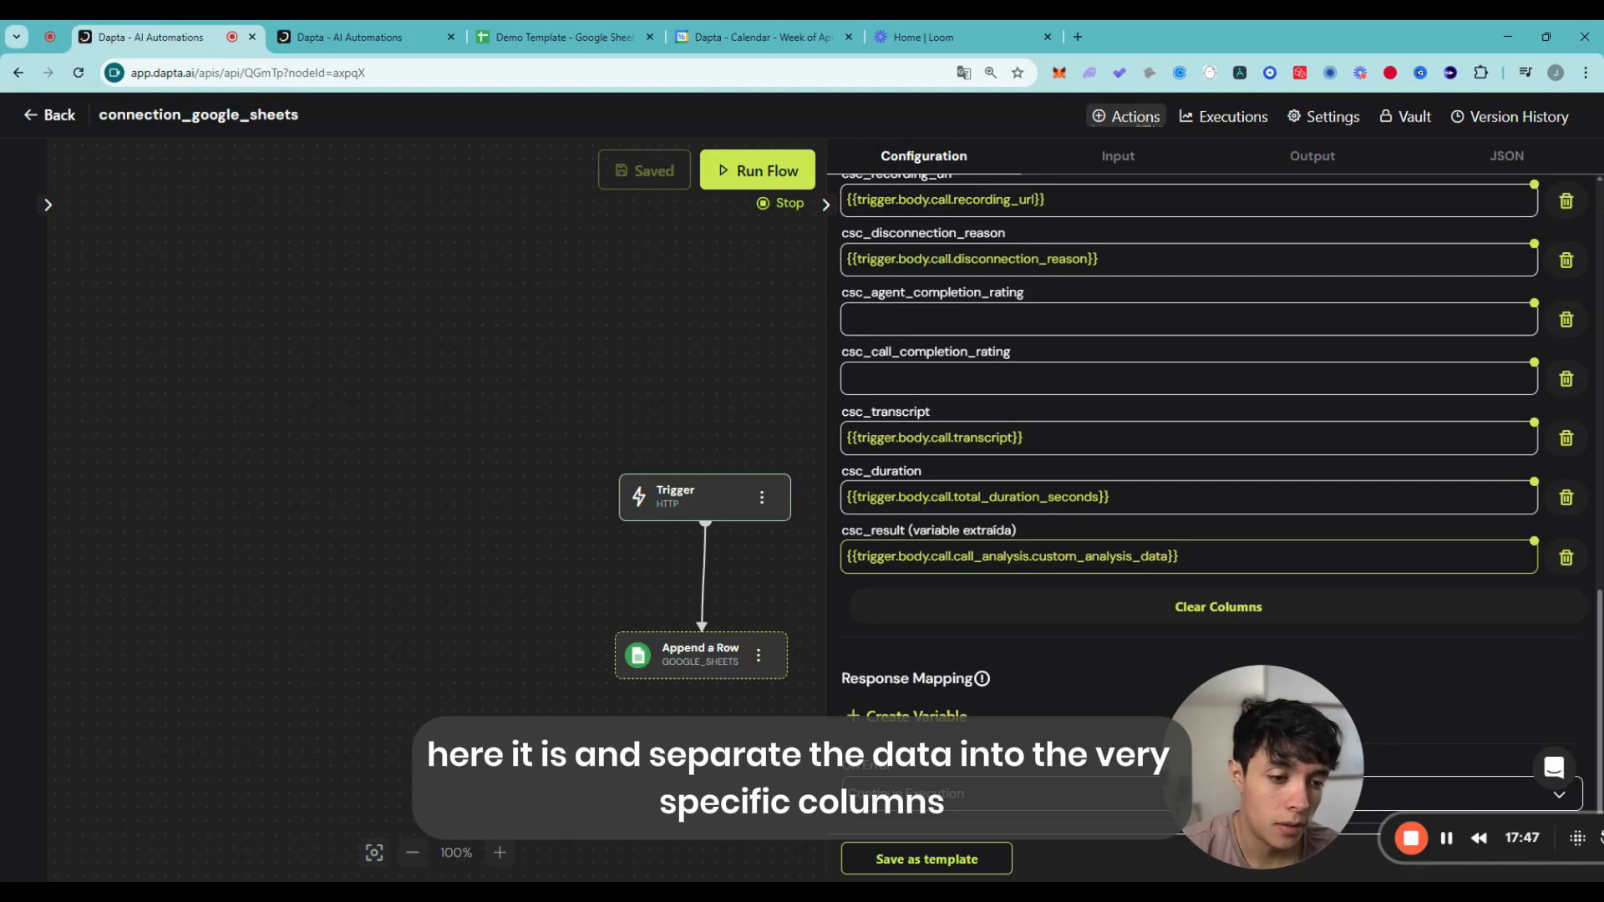
{"action": "left_click_drag", "start_coordinate": [1185, 557], "coordinate": [842, 558]}
{"action": "left_click", "coordinate": [1195, 558]}
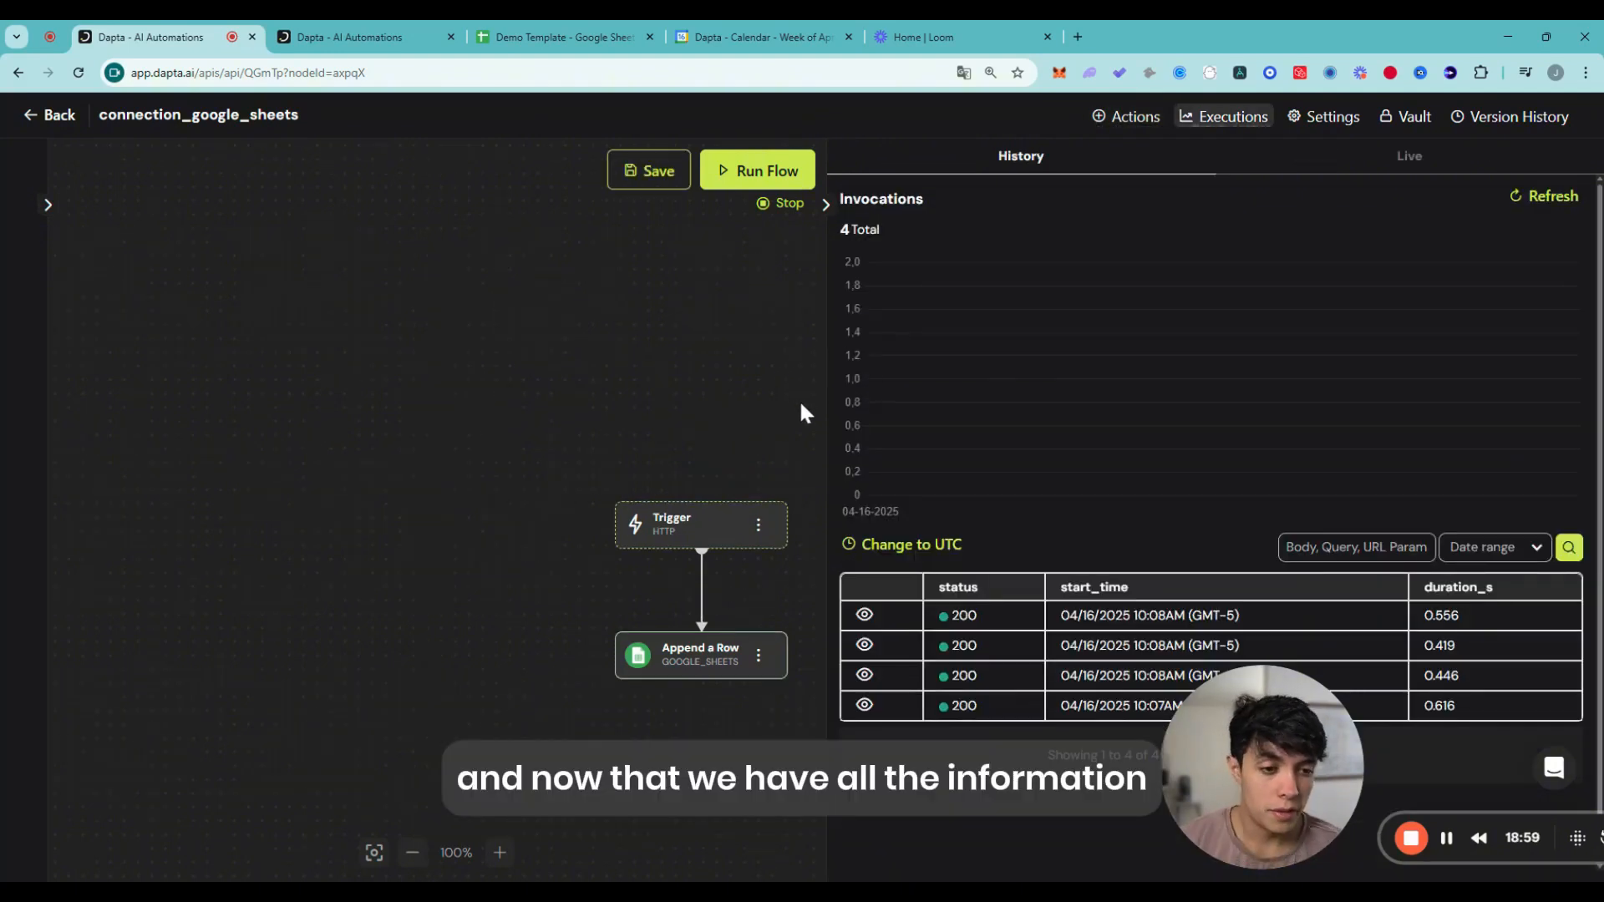
- Copy the request body of the 10:08AM execution with the 0.446 s duration to the flow's input again
{"action": "left_click", "coordinate": [865, 675]}
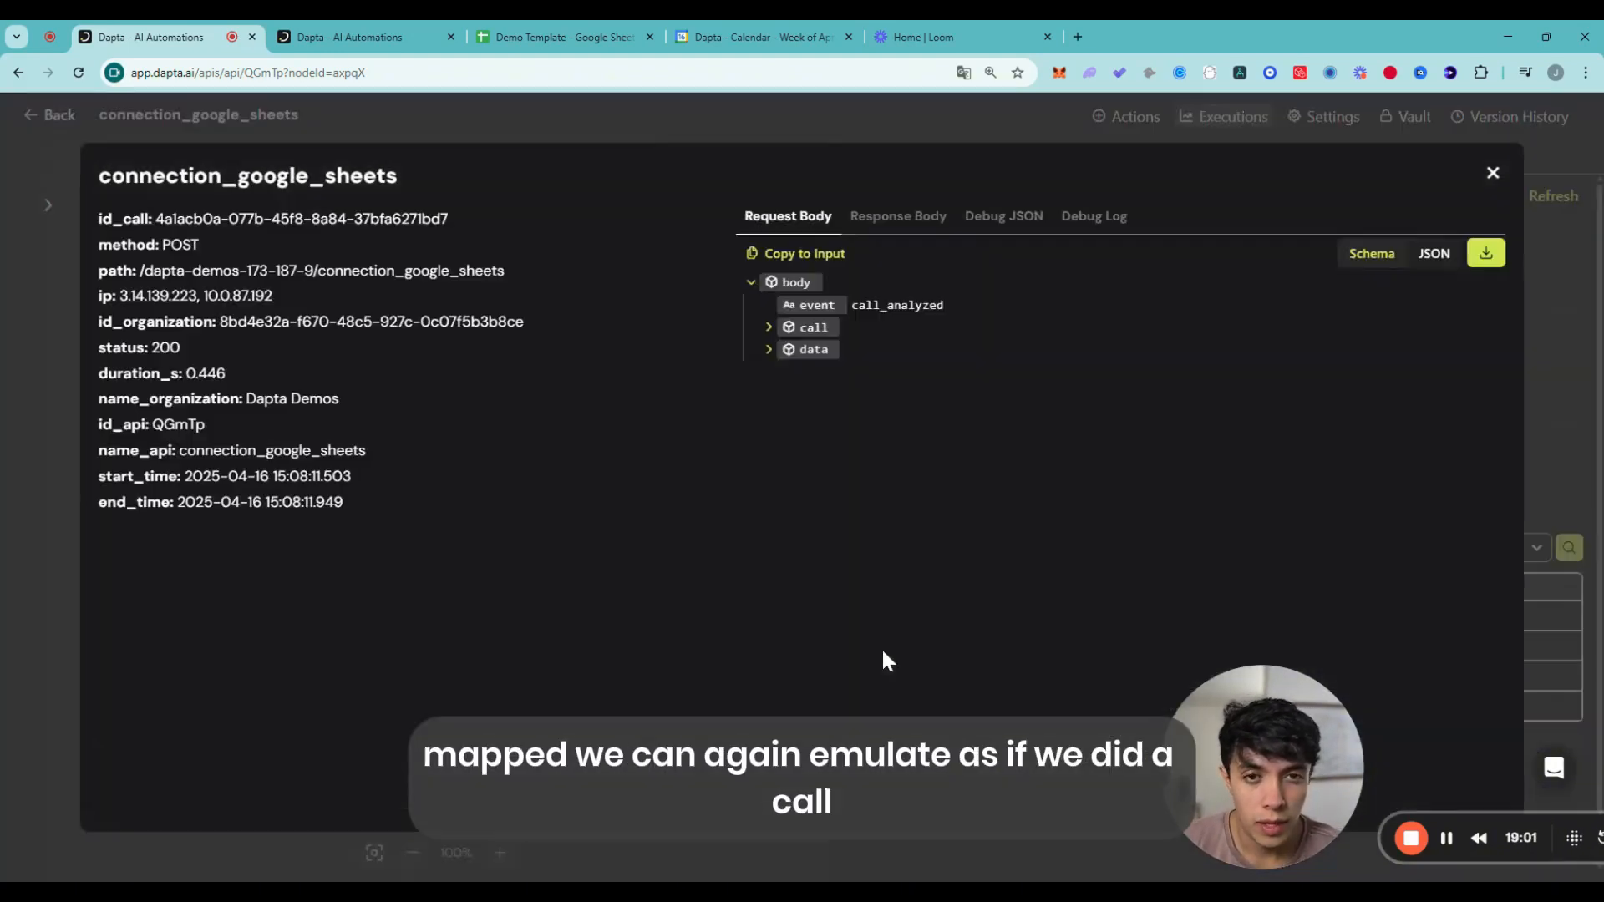
{"action": "left_click", "coordinate": [786, 259]}
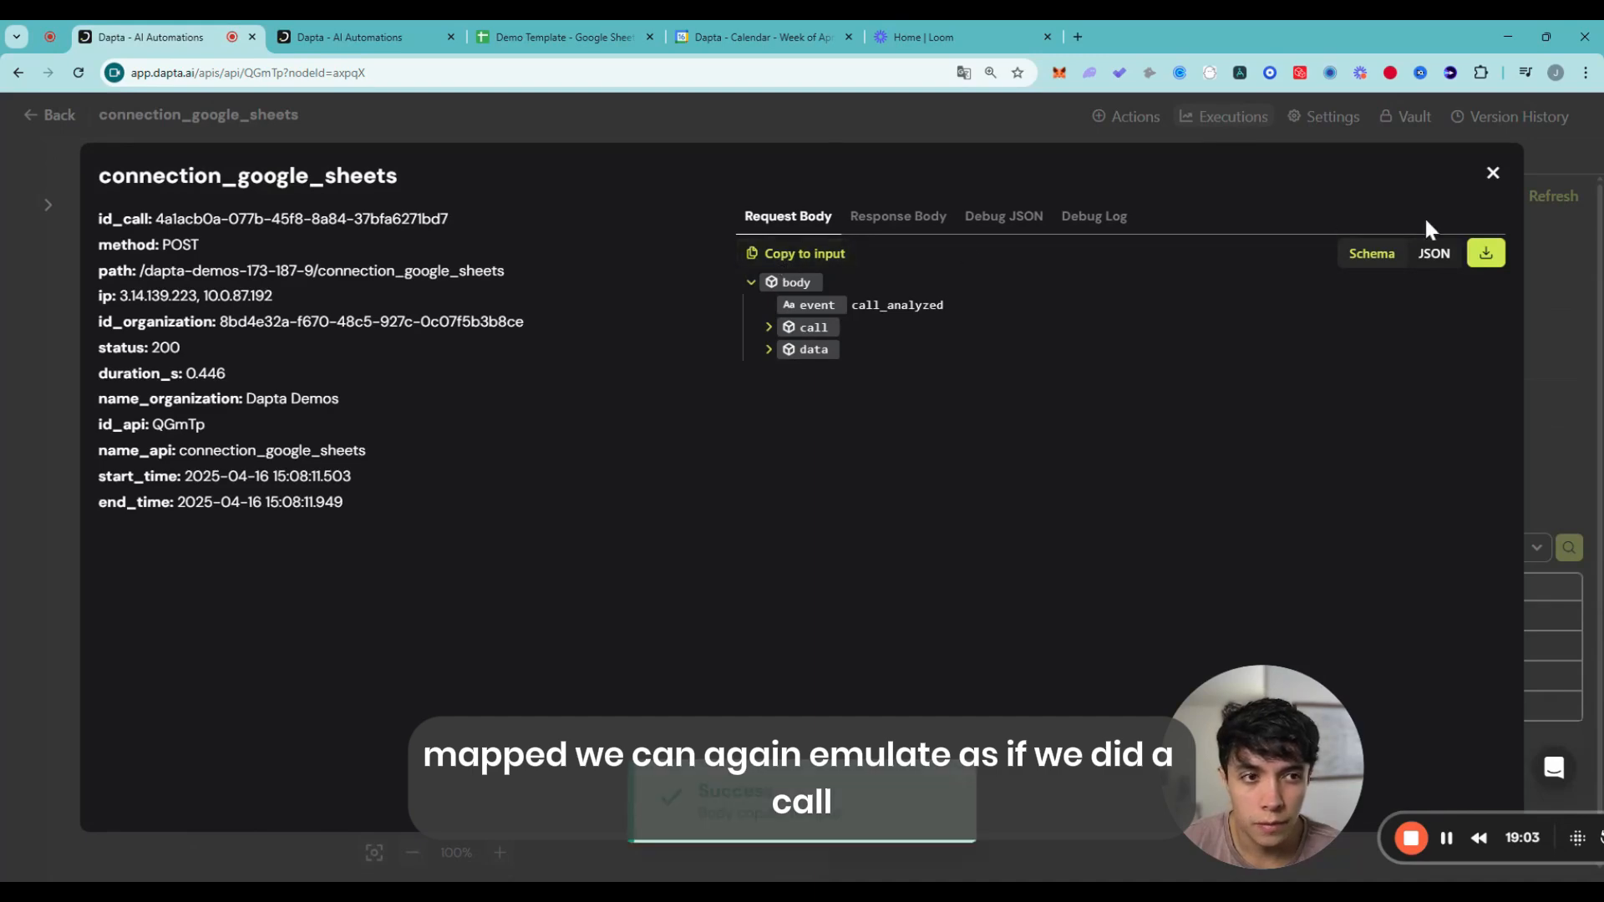
- Close the execution details and run the connection_google_sheets flow with the copied call data
{"action": "left_click", "coordinate": [1493, 173]}
{"action": "left_click", "coordinate": [689, 522]}
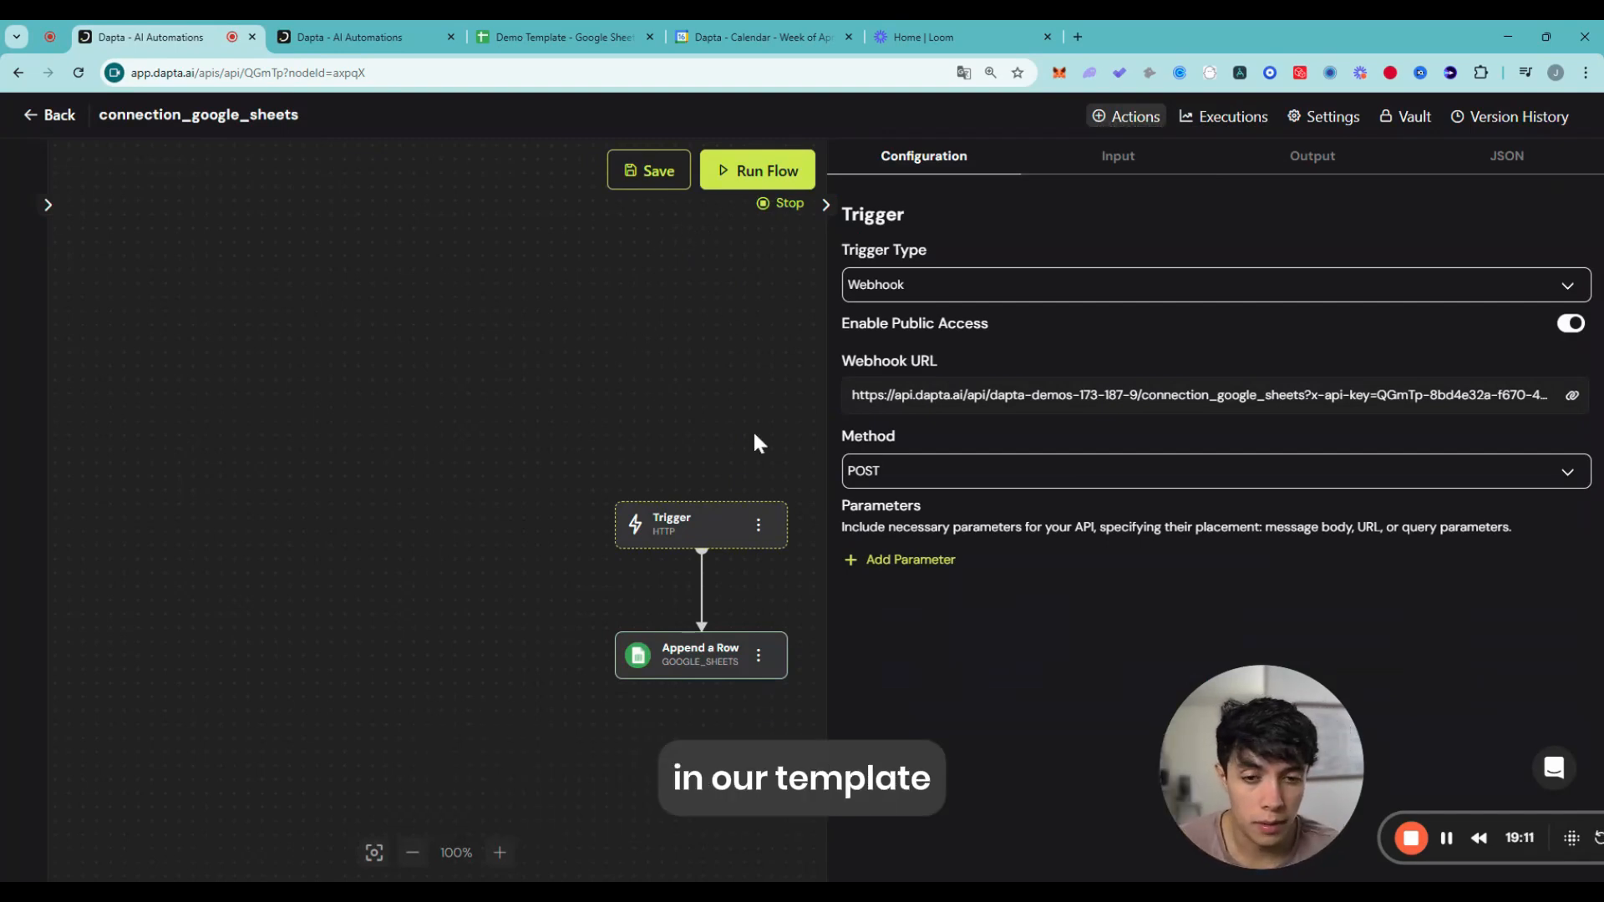
{"action": "left_click", "coordinate": [751, 170]}
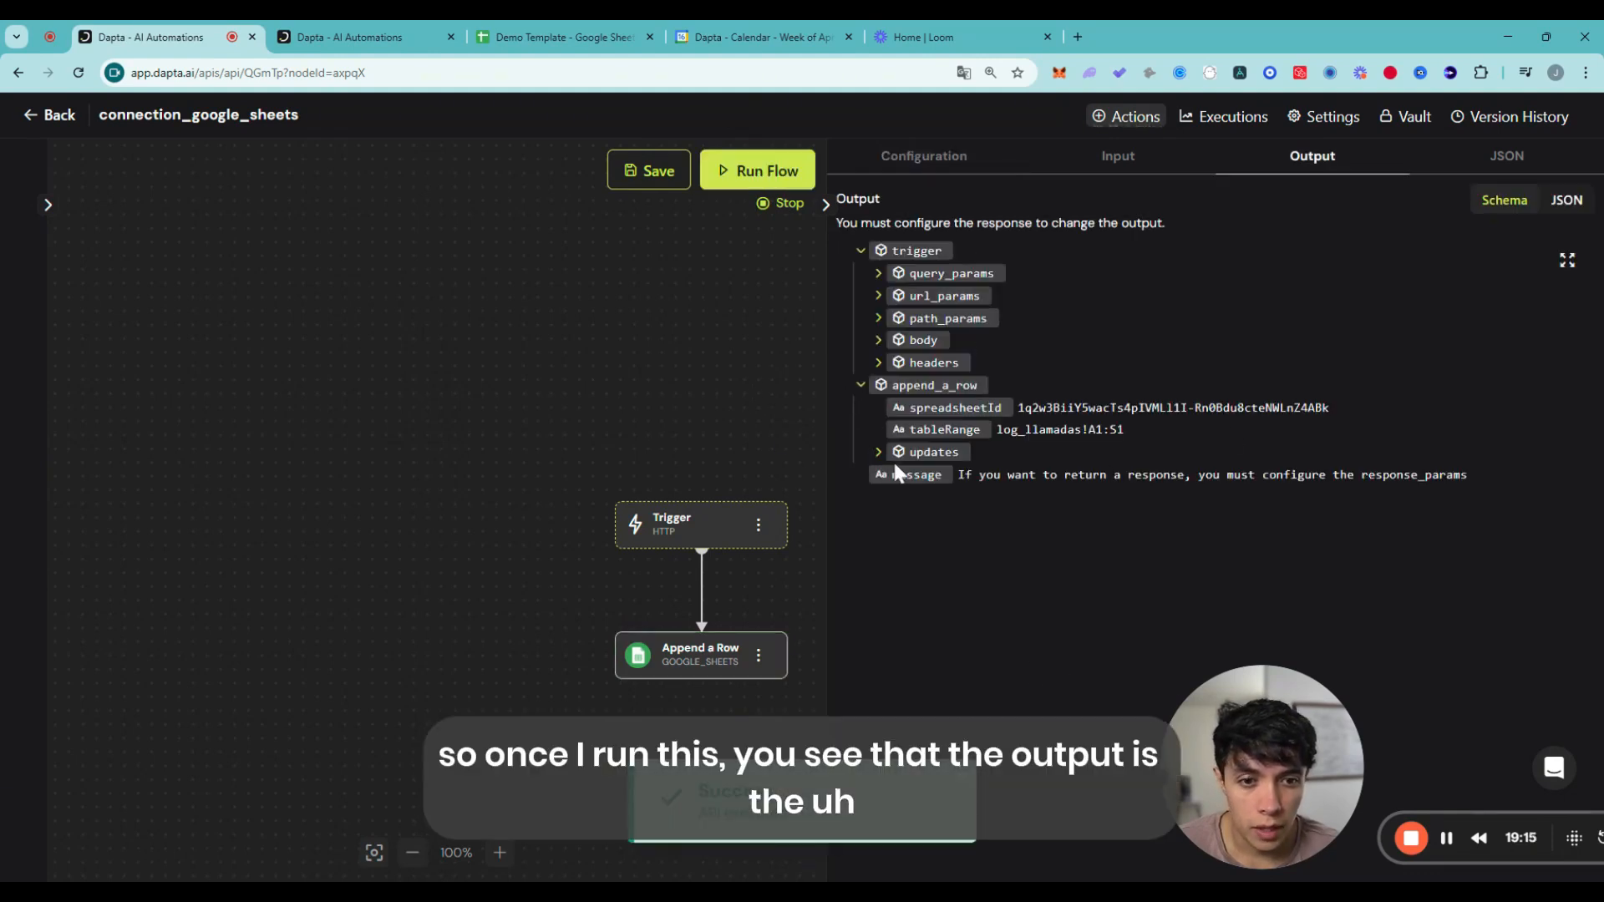
- Inspect the append_a_row output, checking tableRange and the updatedRows and updatedRange values under updates
{"action": "left_click_drag", "start_coordinate": [1130, 450], "coordinate": [997, 430]}
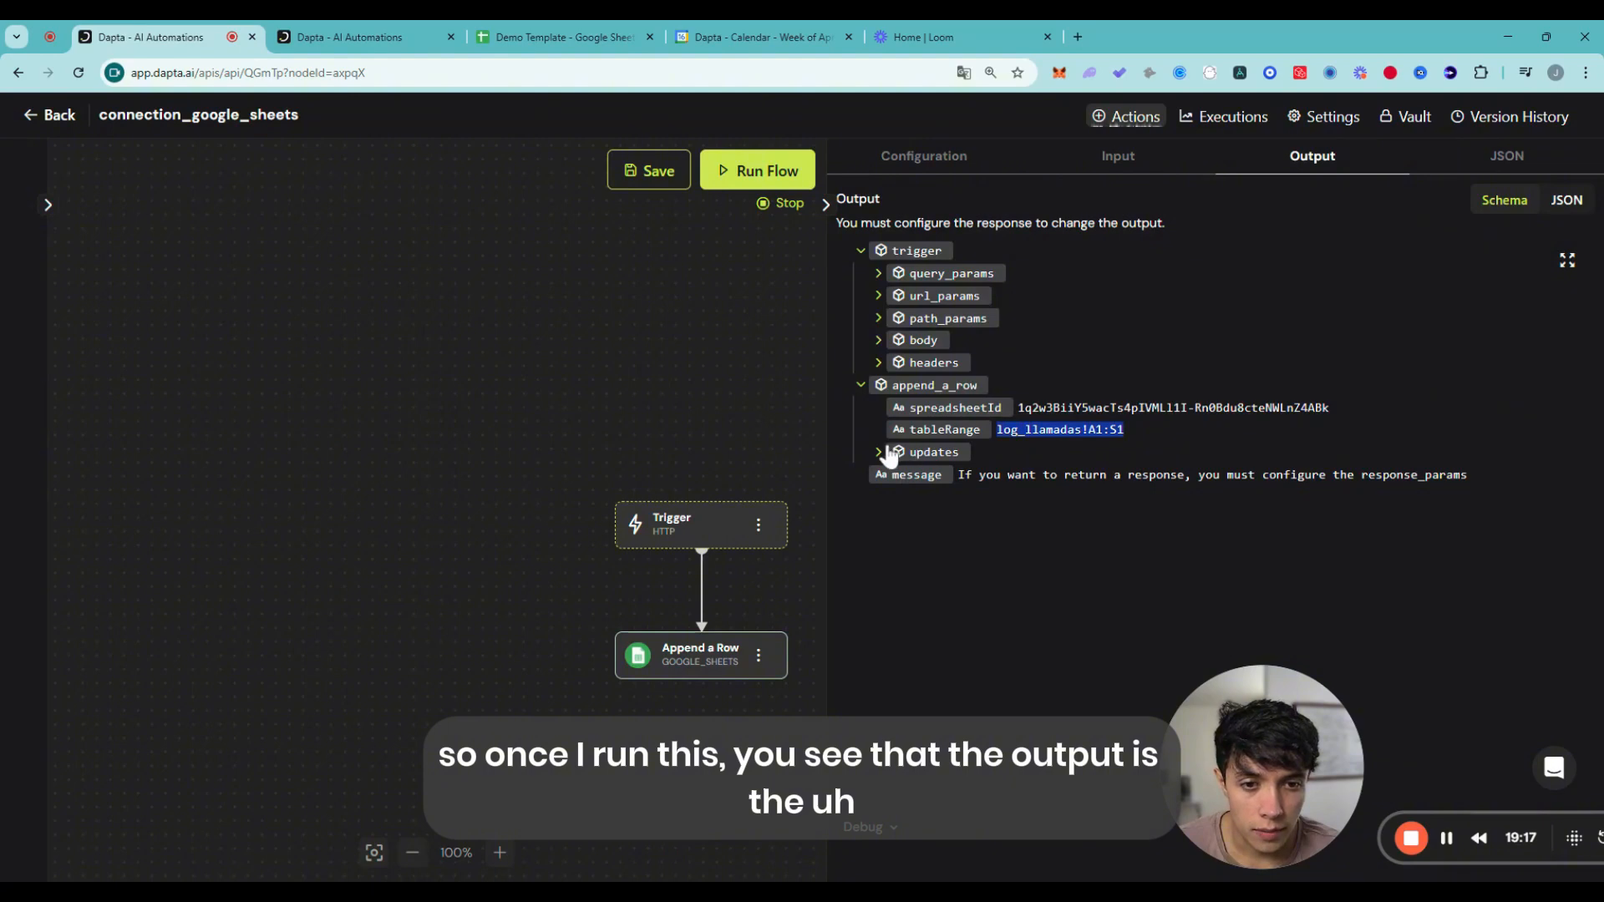
{"action": "left_click", "coordinate": [888, 452]}
{"action": "double_click", "coordinate": [965, 519]}
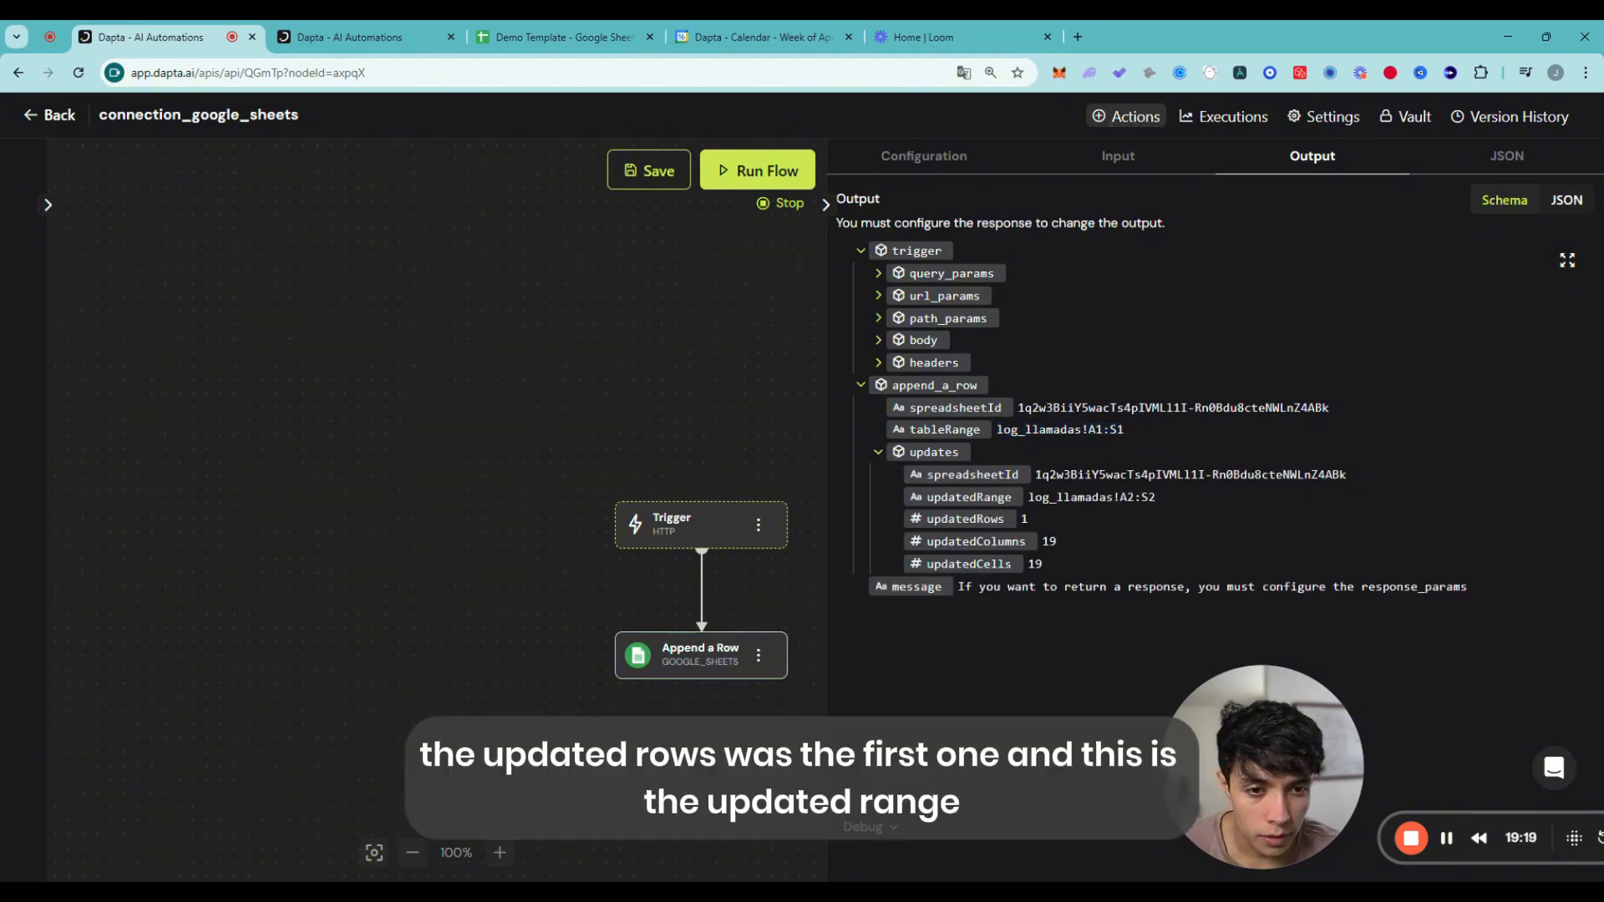
{"action": "left_click_drag", "start_coordinate": [1172, 502], "coordinate": [1037, 498]}
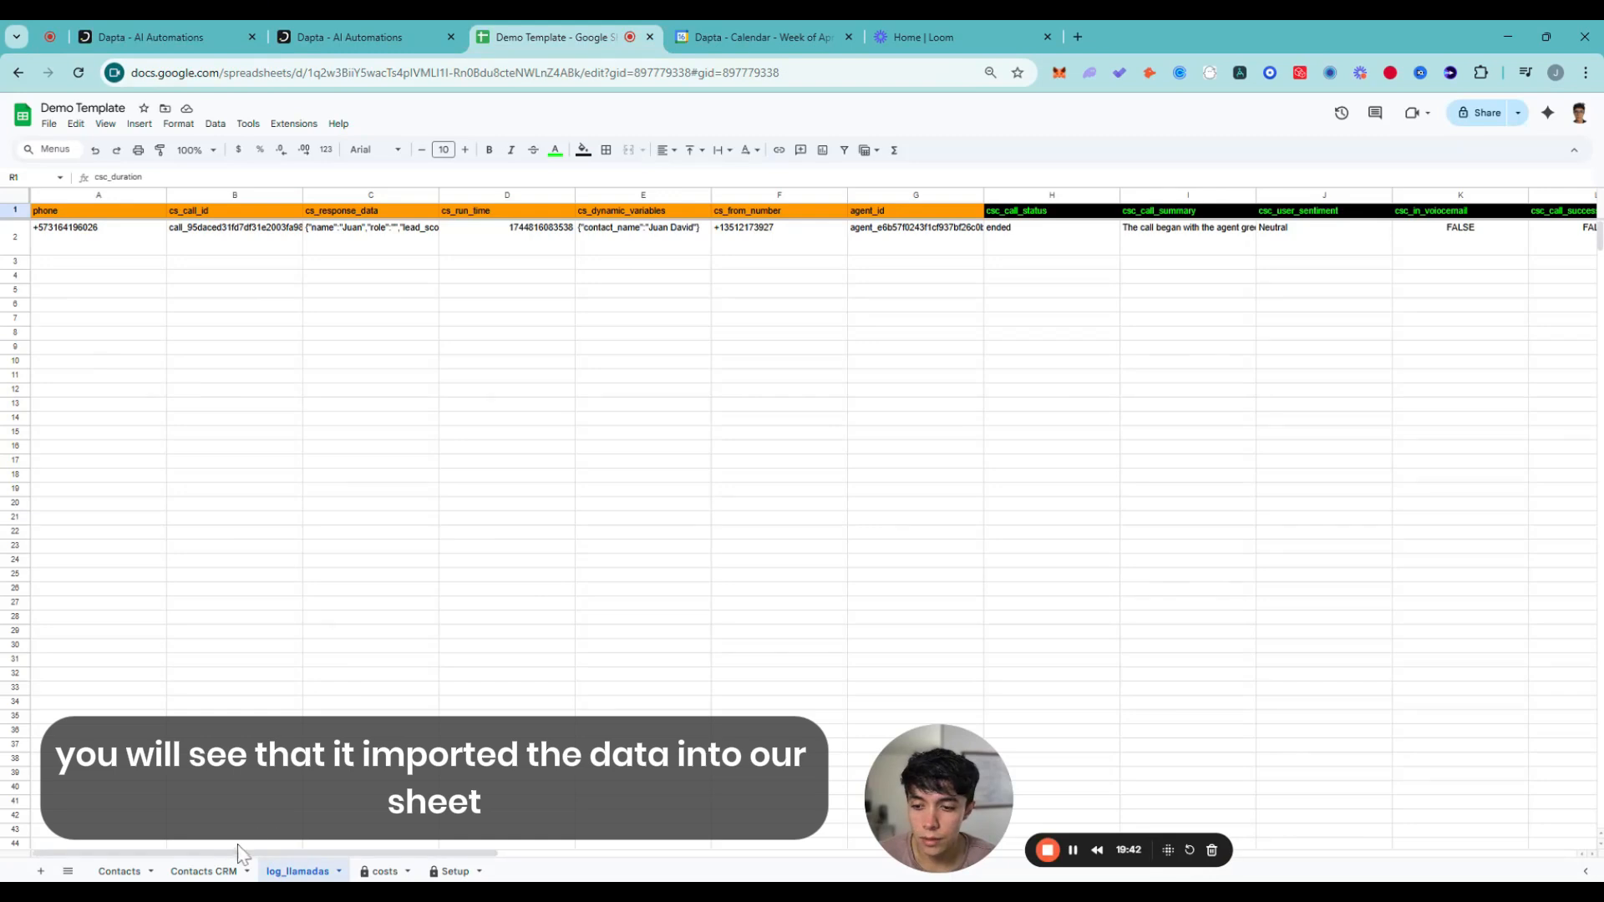
- In the Demo Template Google Sheet, review the appended log_llamadas row from phone through csc_result and the empty header cells beside it
{"action": "left_click", "coordinate": [121, 245]}
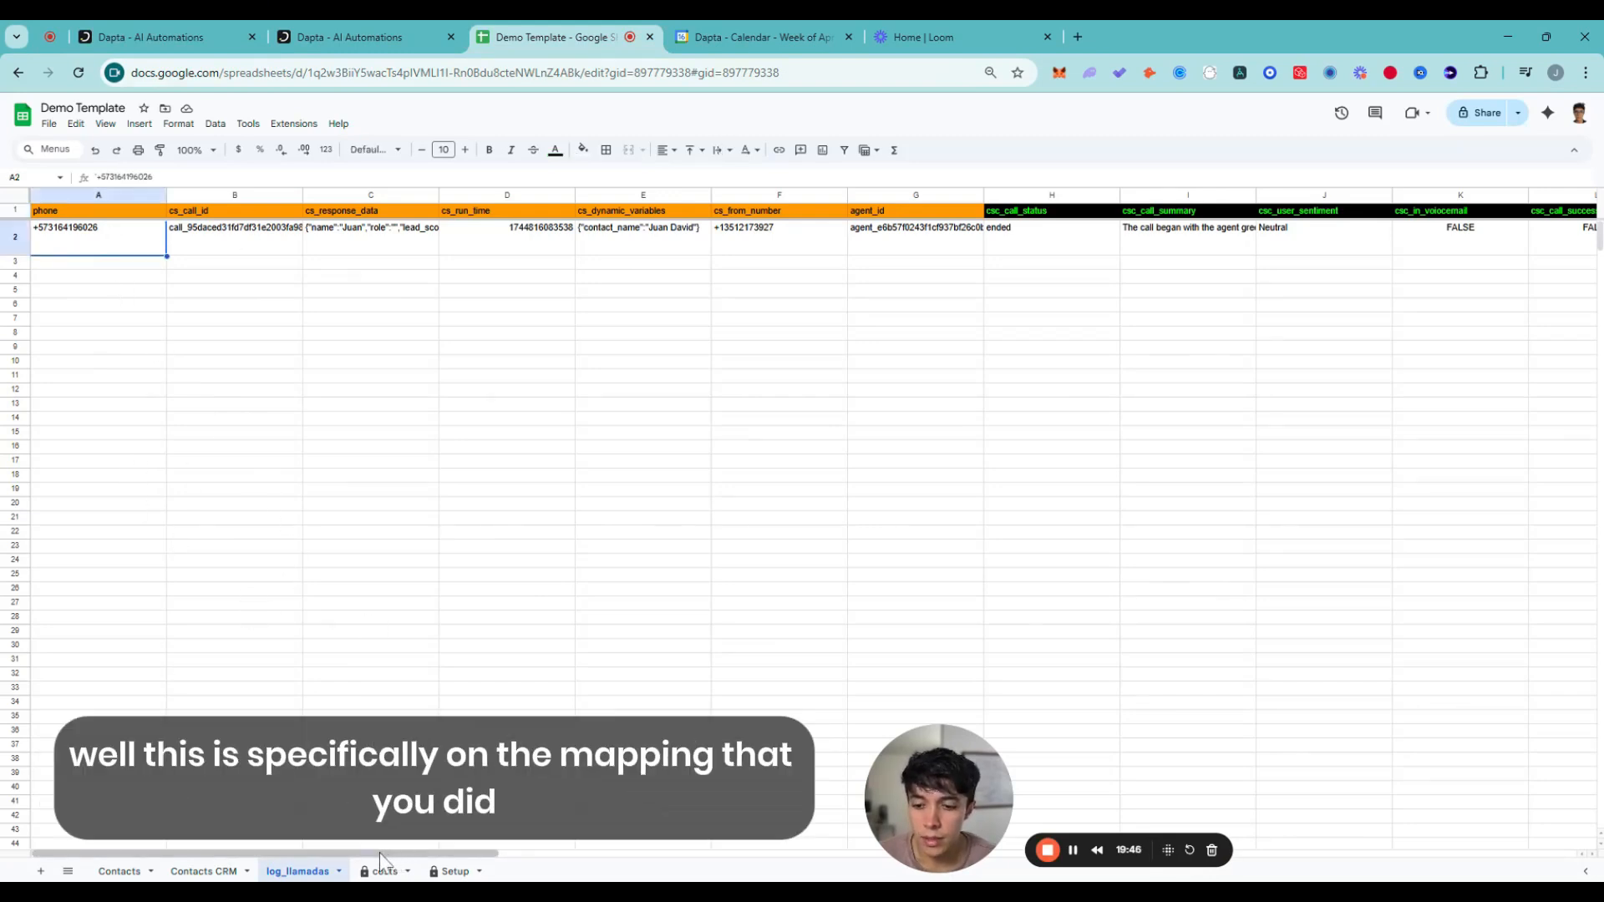
{"action": "left_click_drag", "start_coordinate": [313, 854], "coordinate": [845, 869]}
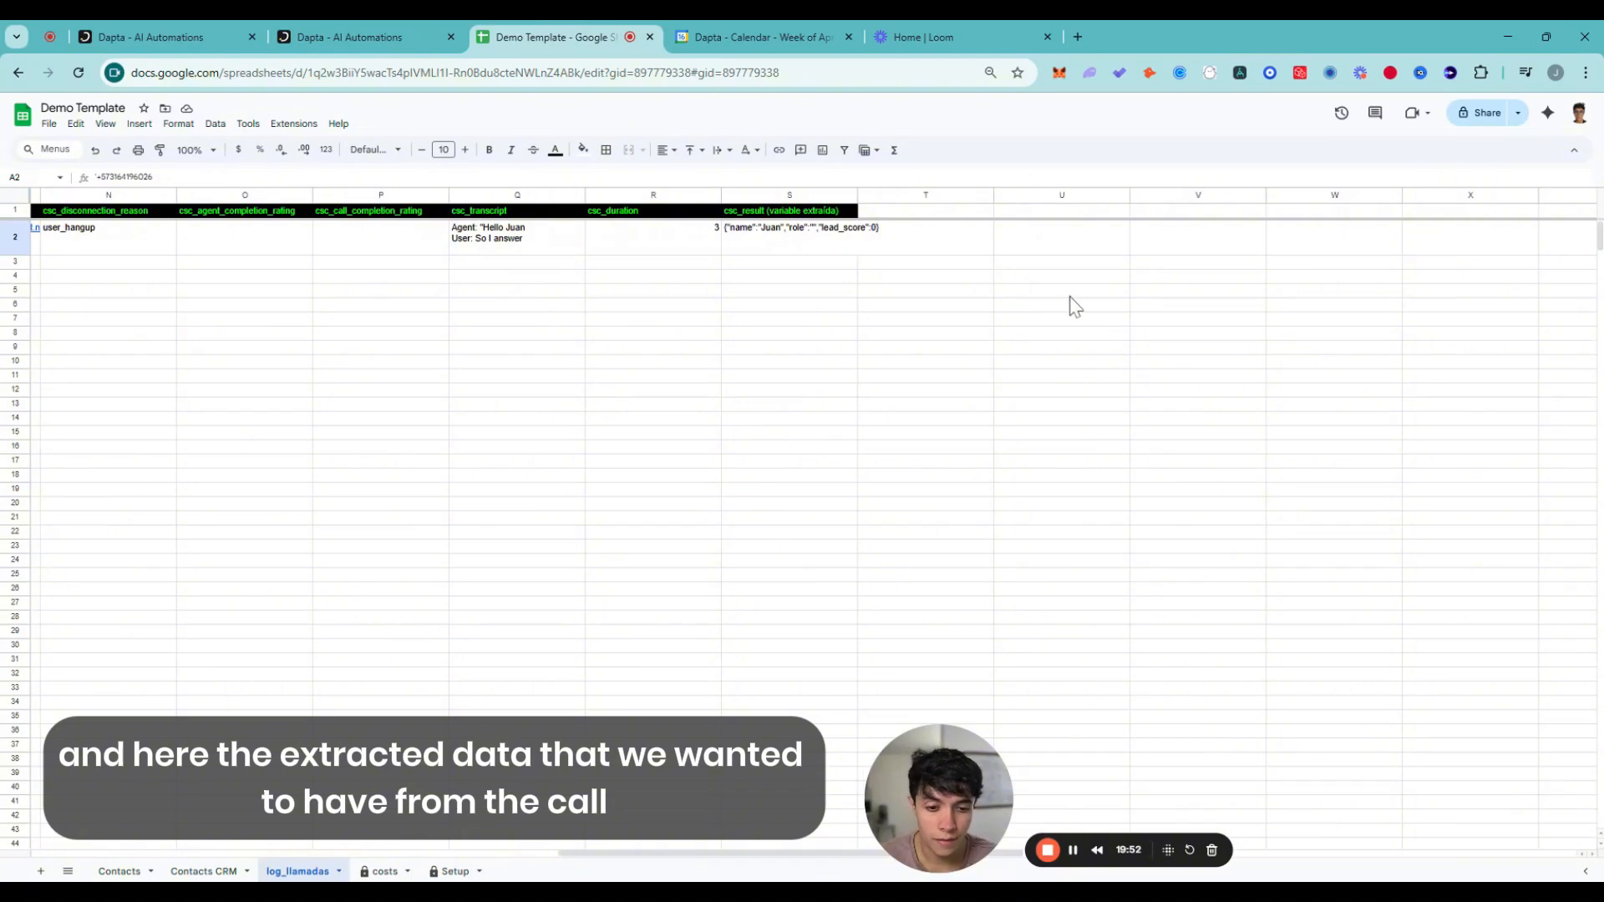
{"action": "left_click", "coordinate": [776, 242]}
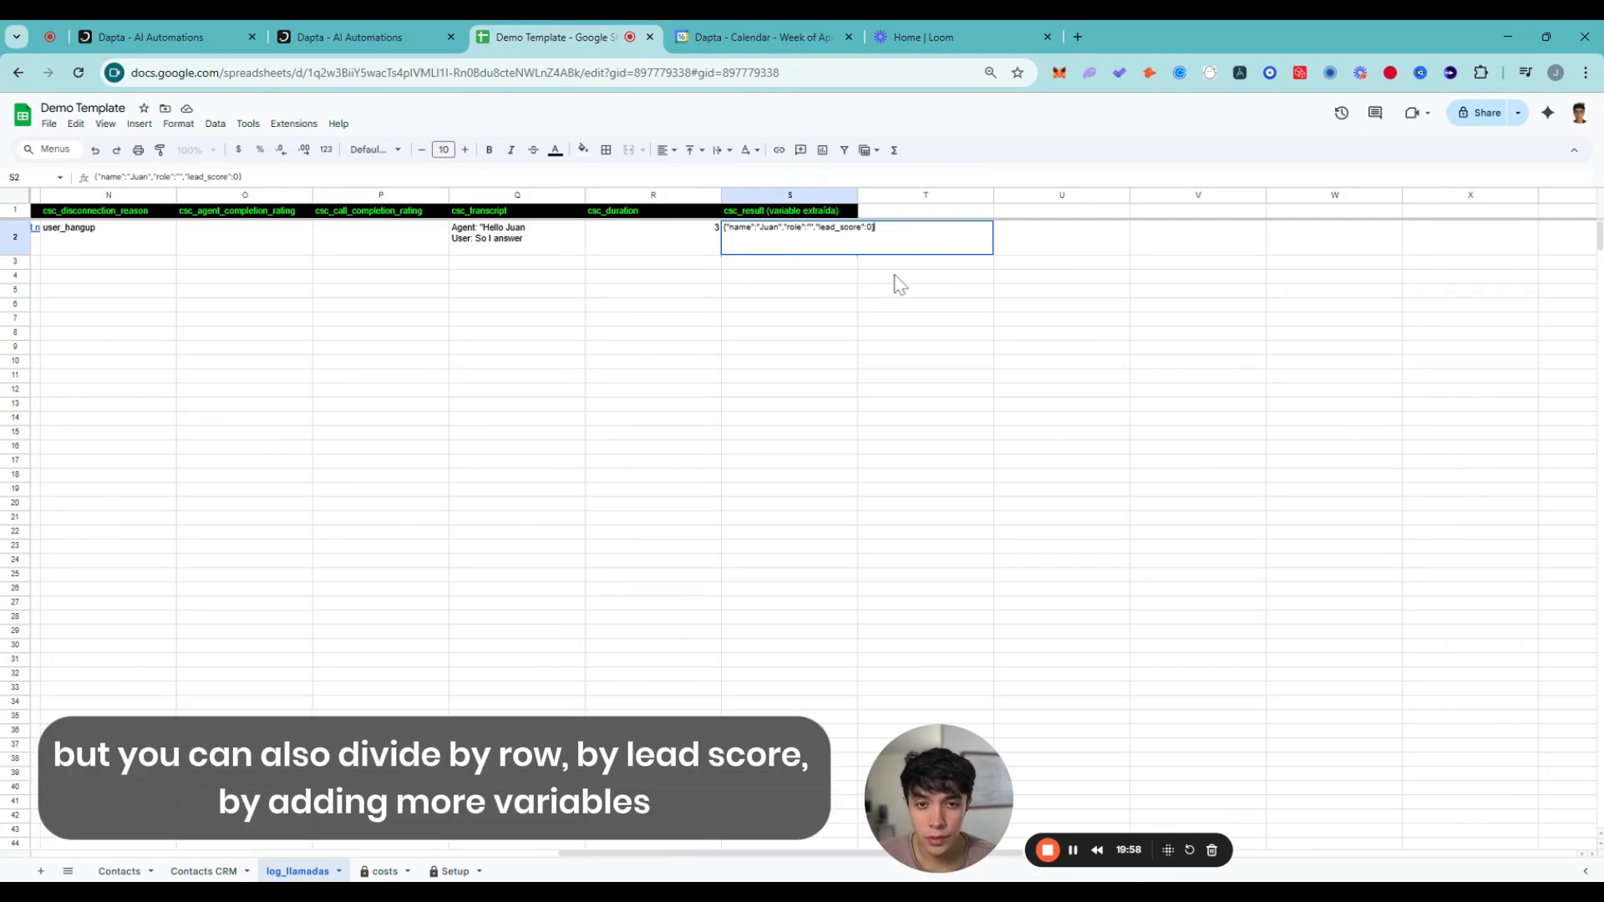
{"action": "double_click", "coordinate": [789, 227]}
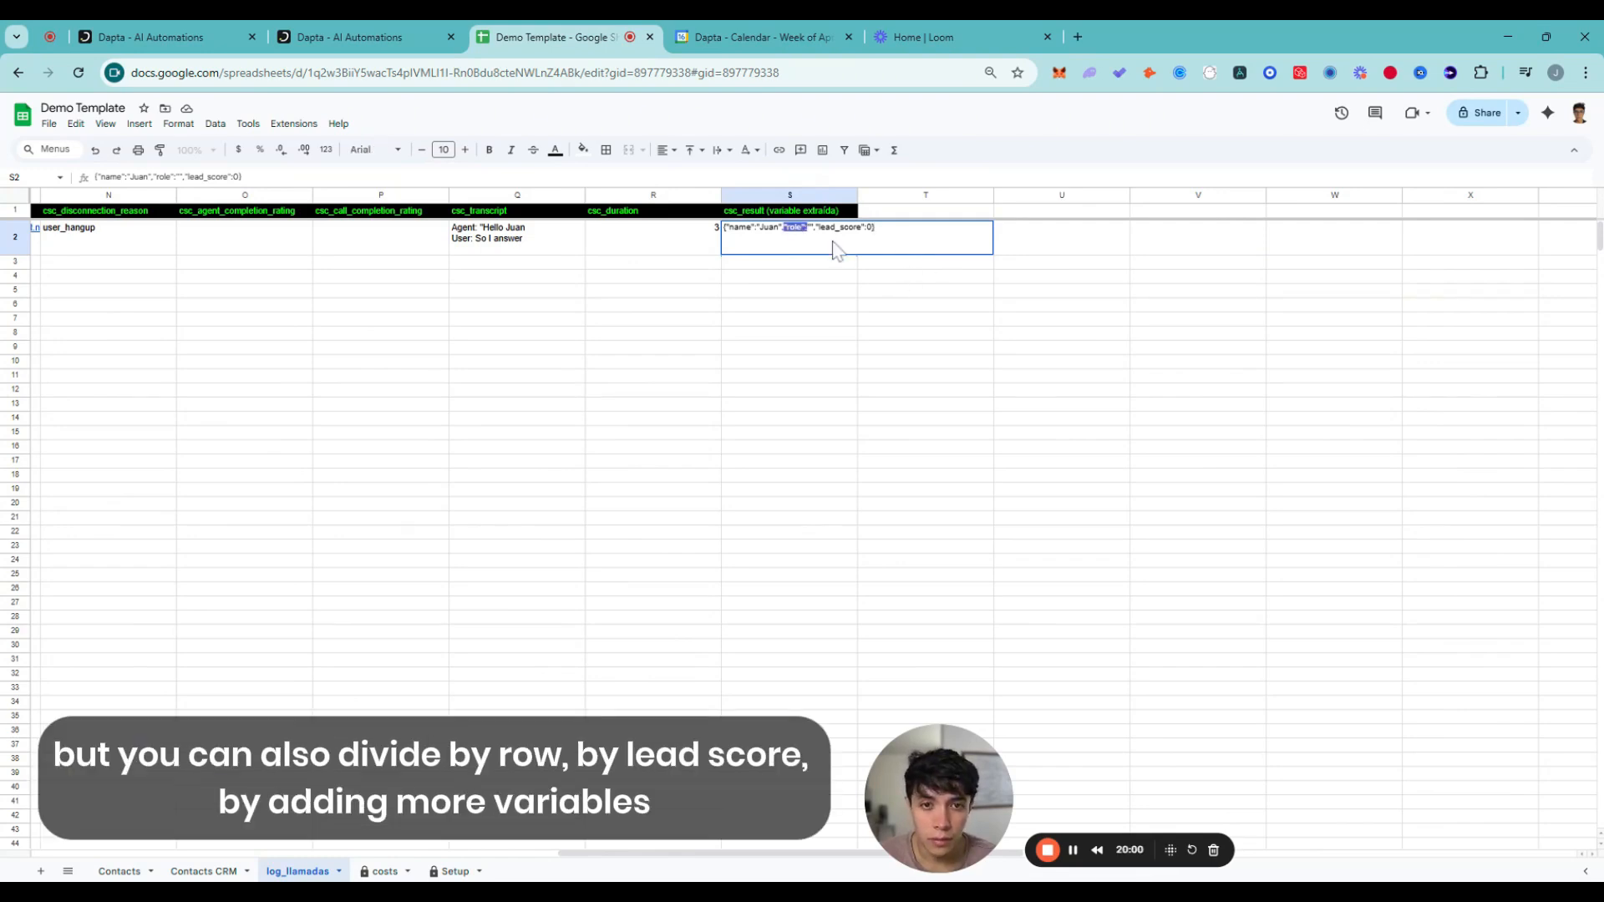
{"action": "left_click", "coordinate": [849, 299]}
{"action": "left_click", "coordinate": [895, 212]}
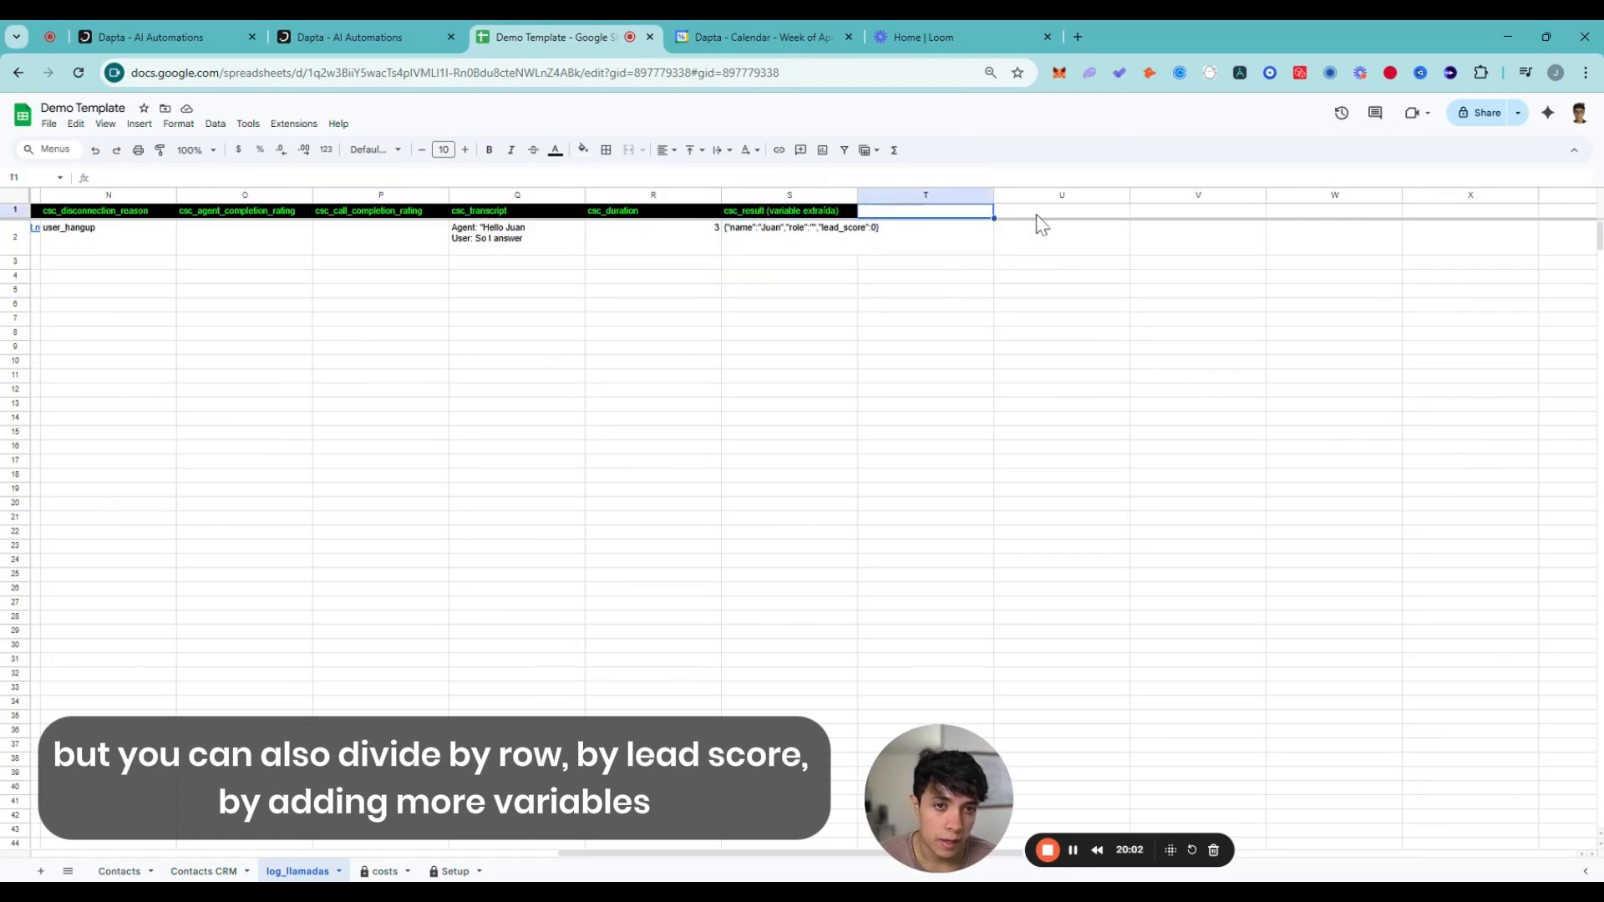
{"action": "left_click", "coordinate": [1040, 211]}
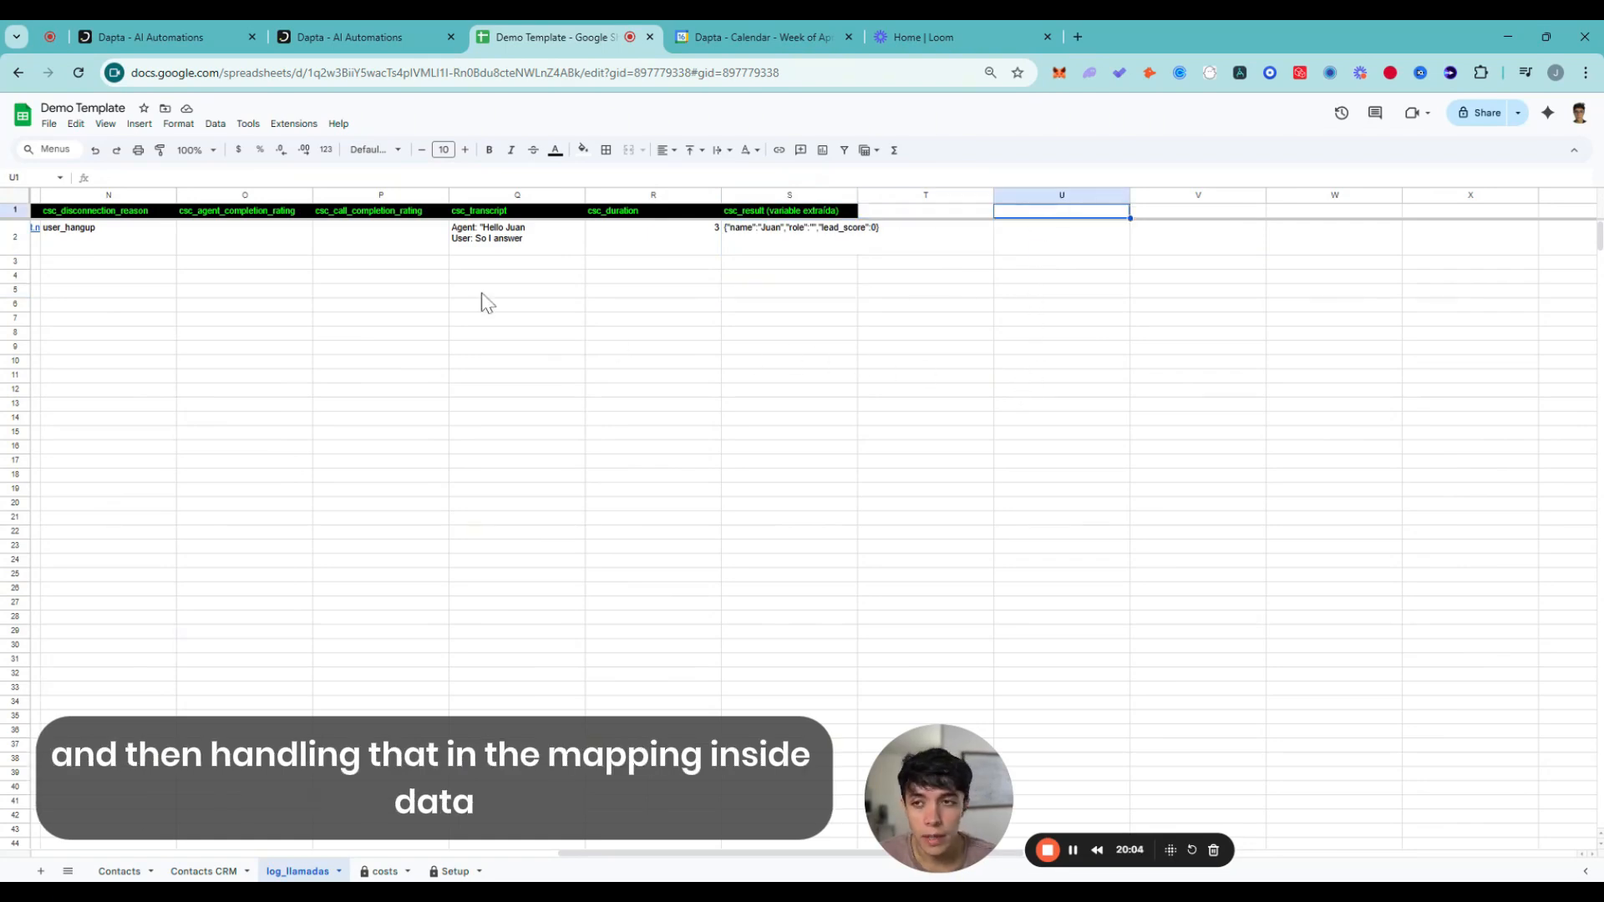
- Examine the name, role and lead_score variables stored together in the csc_result cell of row 2
{"action": "double_click", "coordinate": [749, 241]}
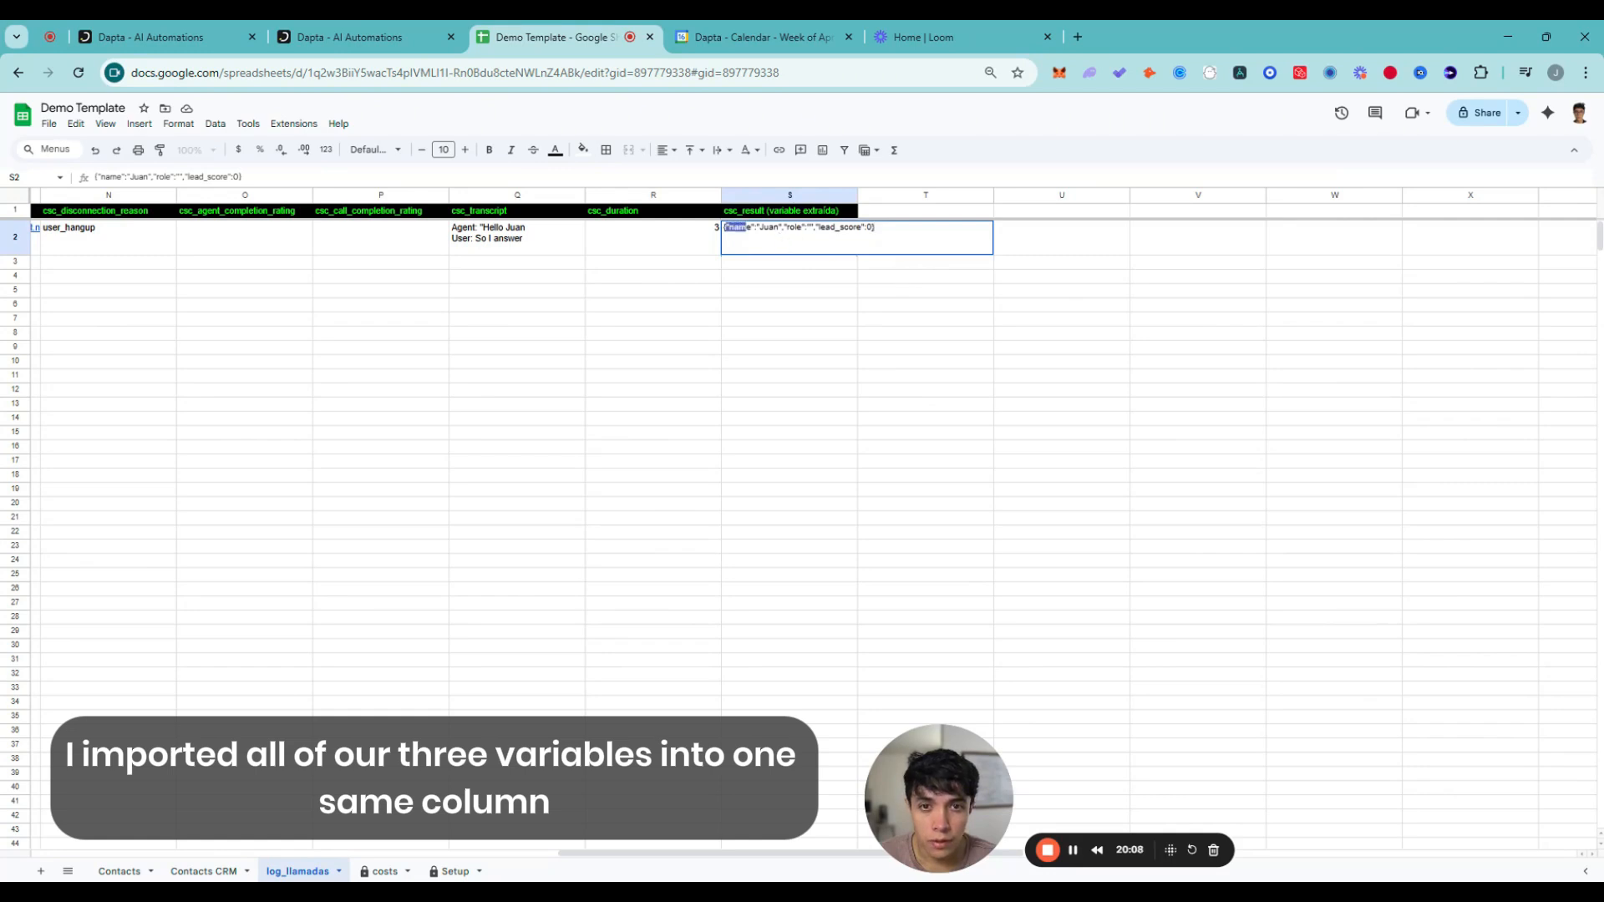
{"action": "left_click_drag", "start_coordinate": [745, 228], "coordinate": [855, 227]}
{"action": "key", "text": "Escape"}
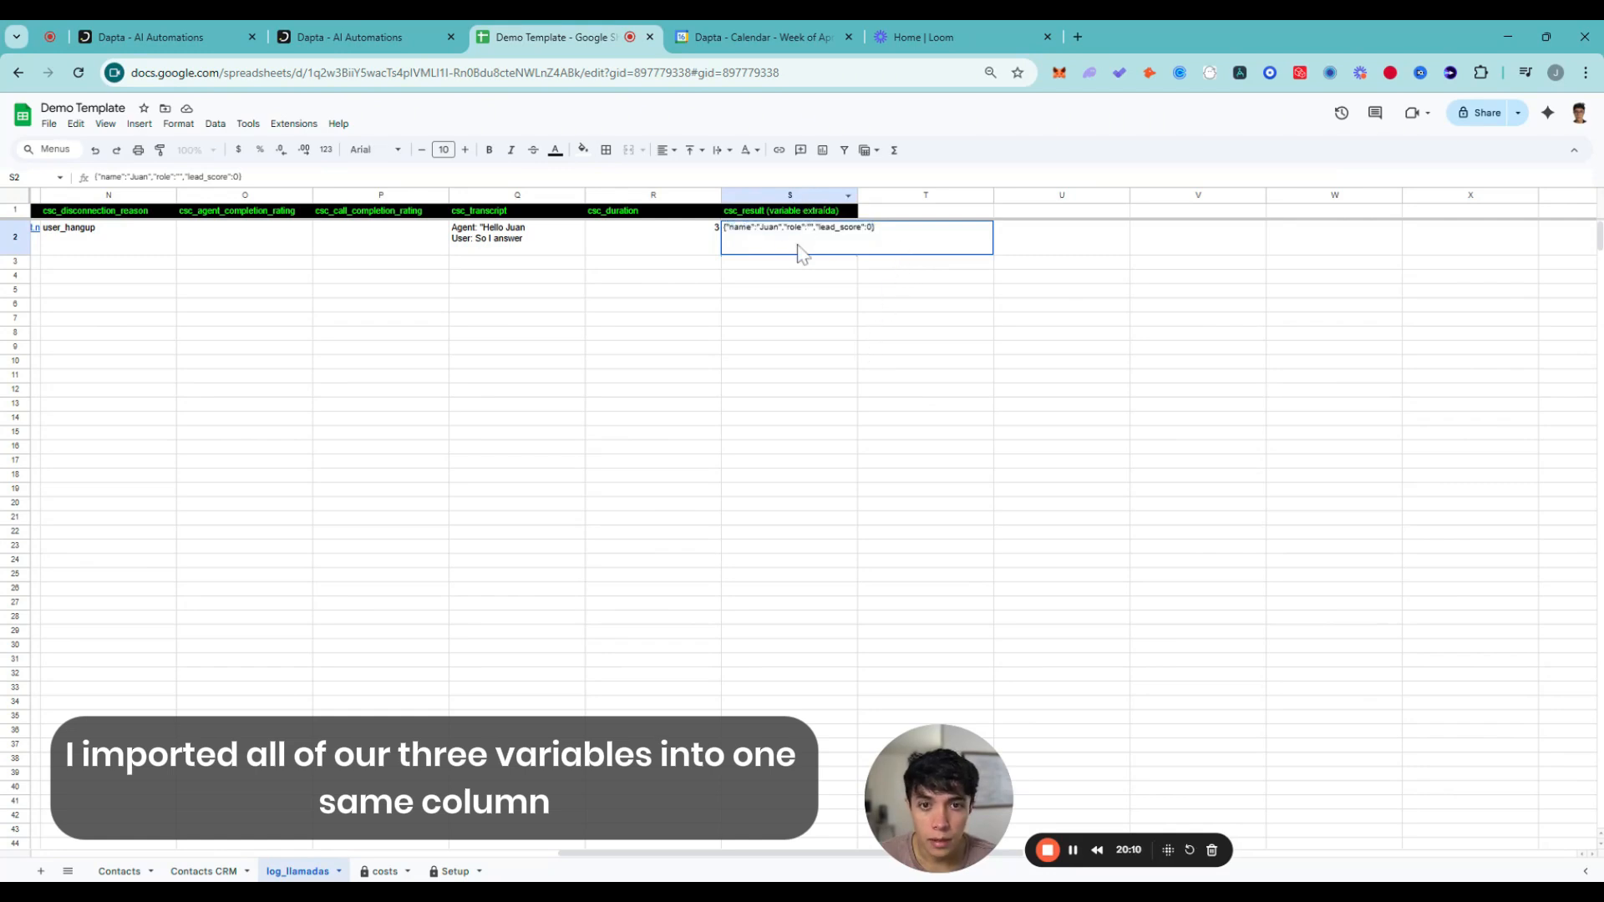
{"action": "left_click_drag", "start_coordinate": [724, 227], "coordinate": [763, 227]}
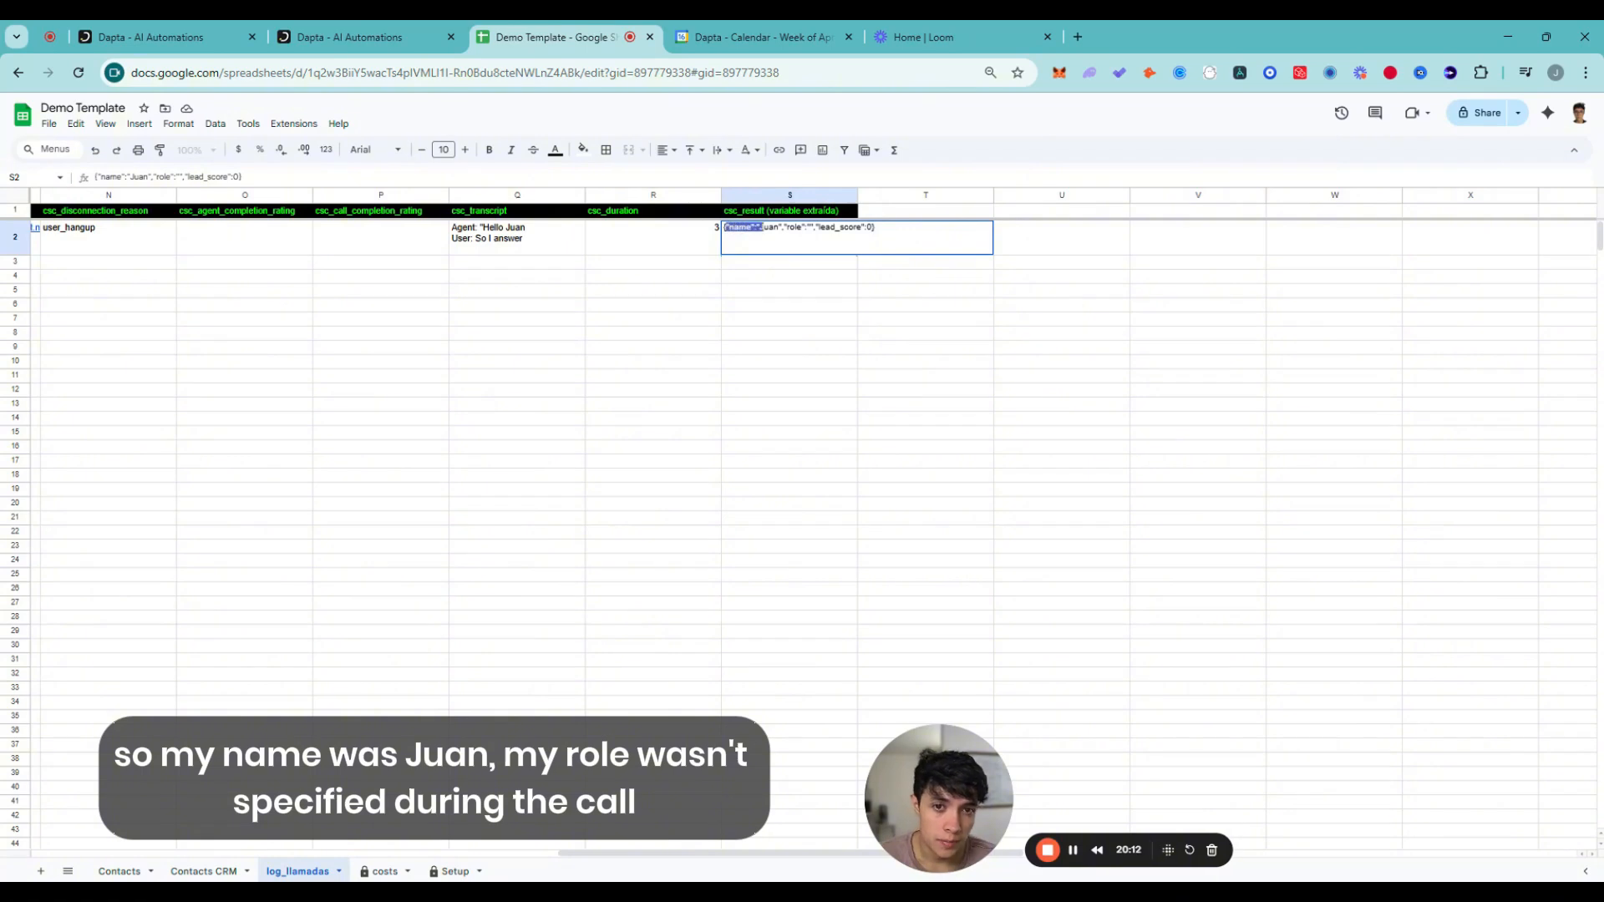
{"action": "left_click", "coordinate": [812, 243]}
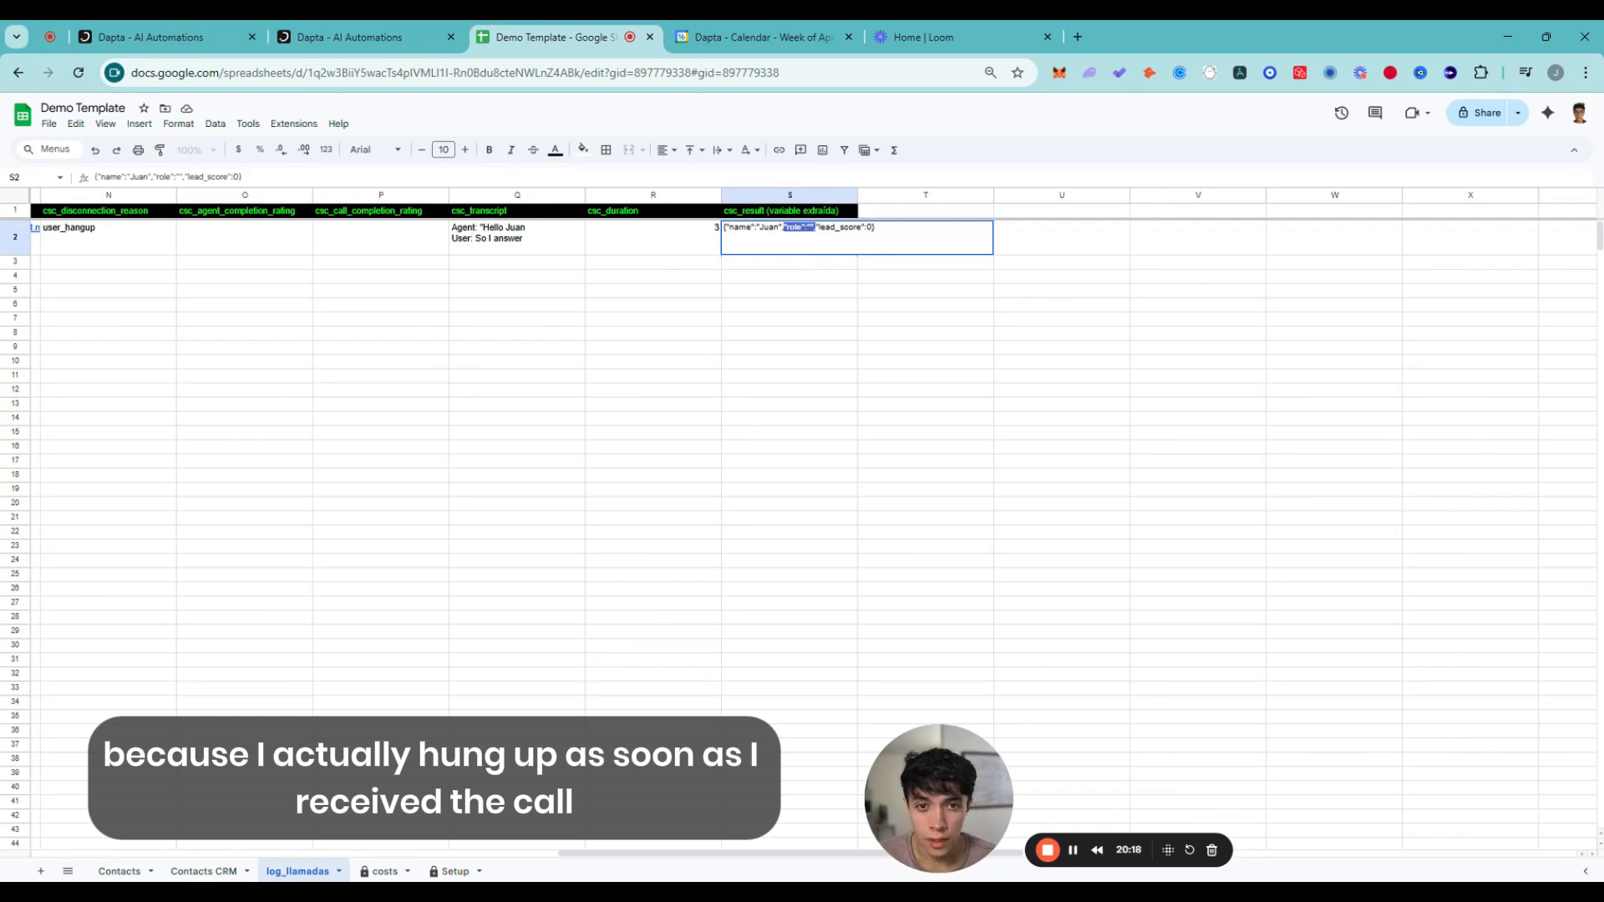
{"action": "left_click_drag", "start_coordinate": [816, 228], "coordinate": [874, 228]}
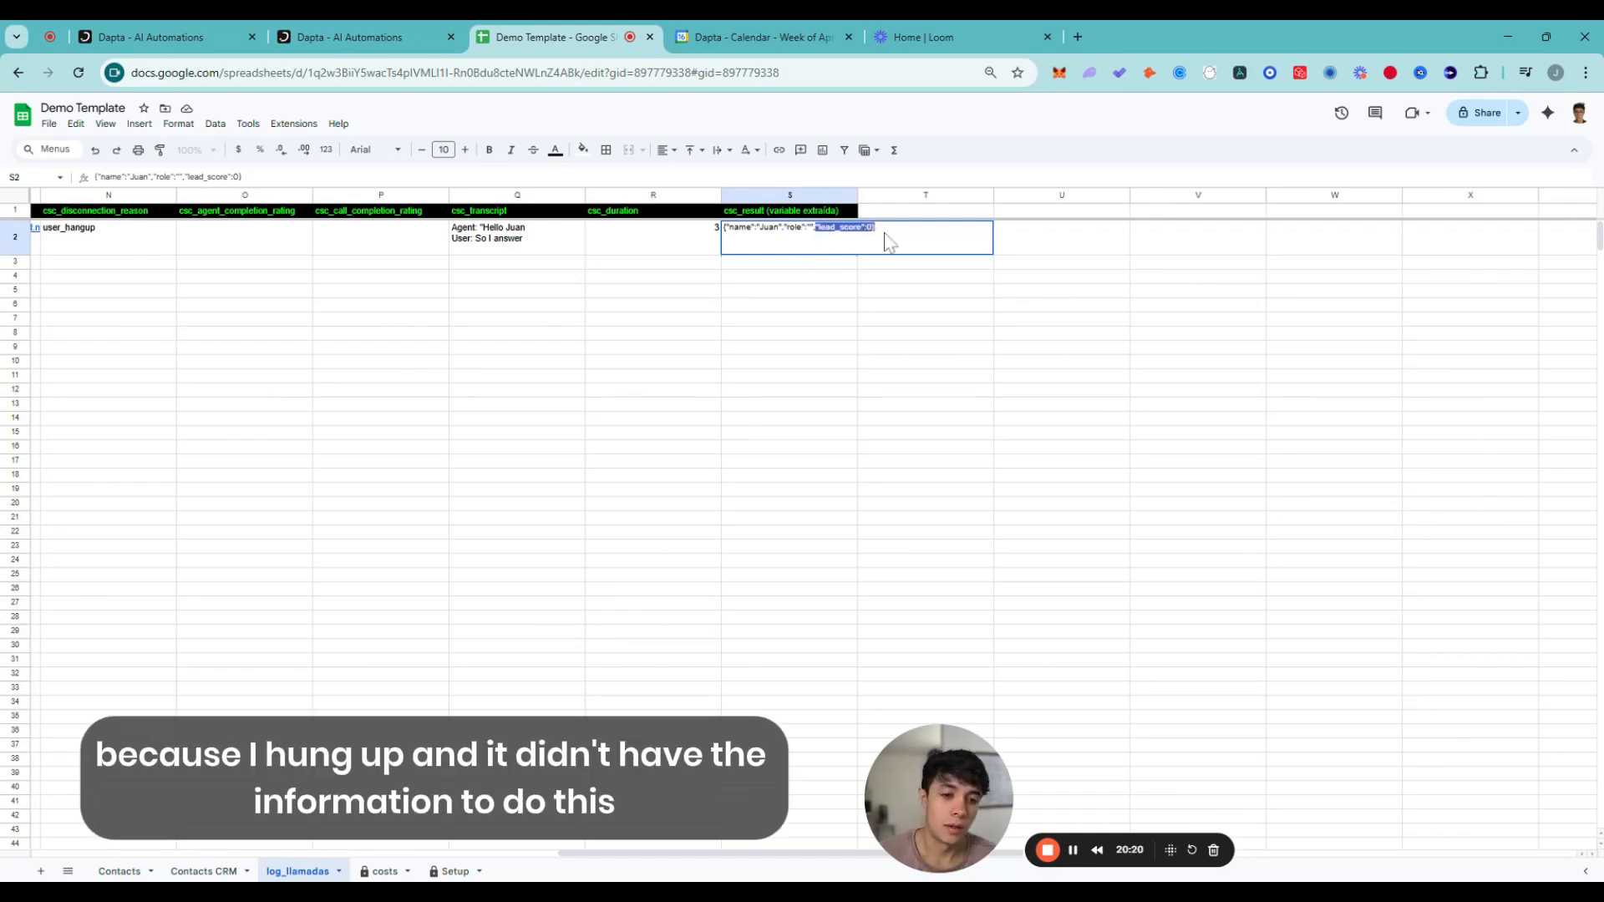